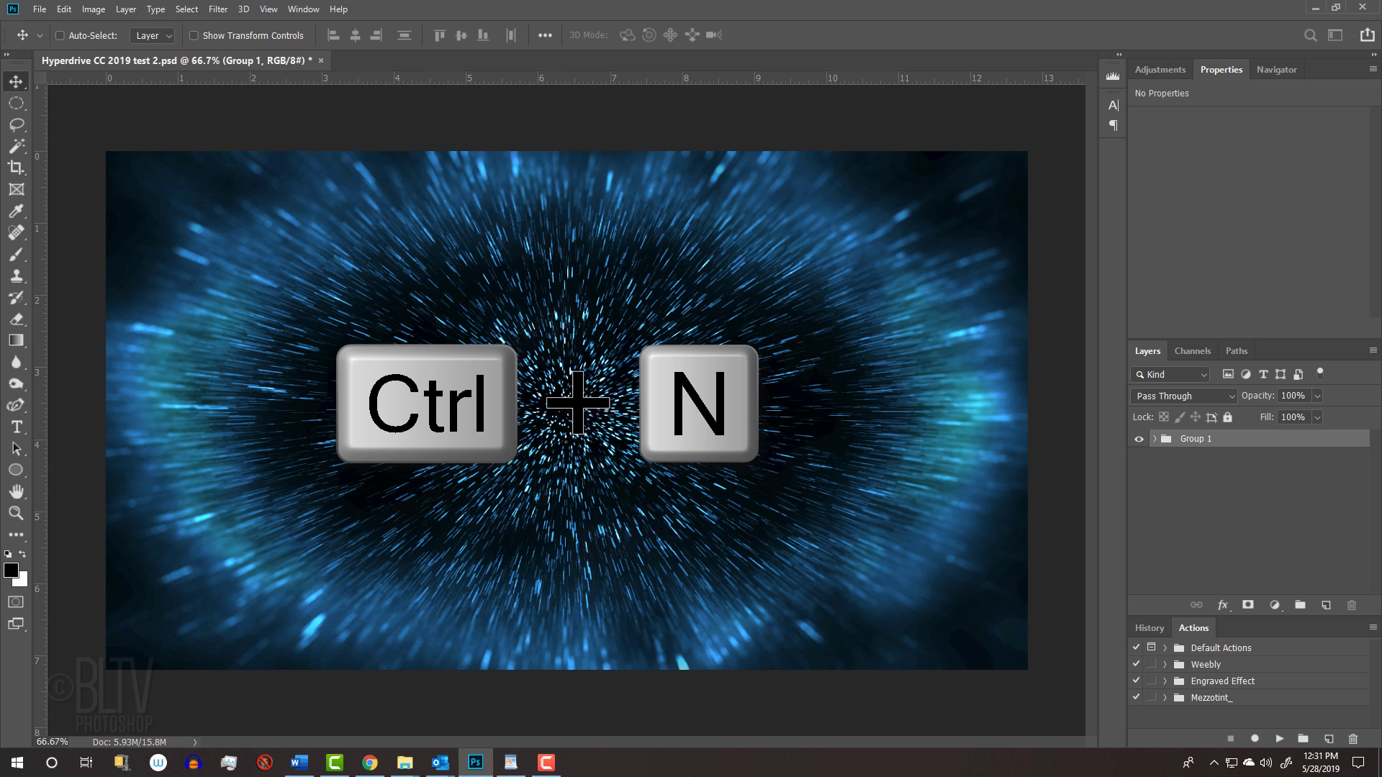
Create a new document 1920 px wide, 1080 px high, at 150 ppi with a black background
key(ctrl+n)
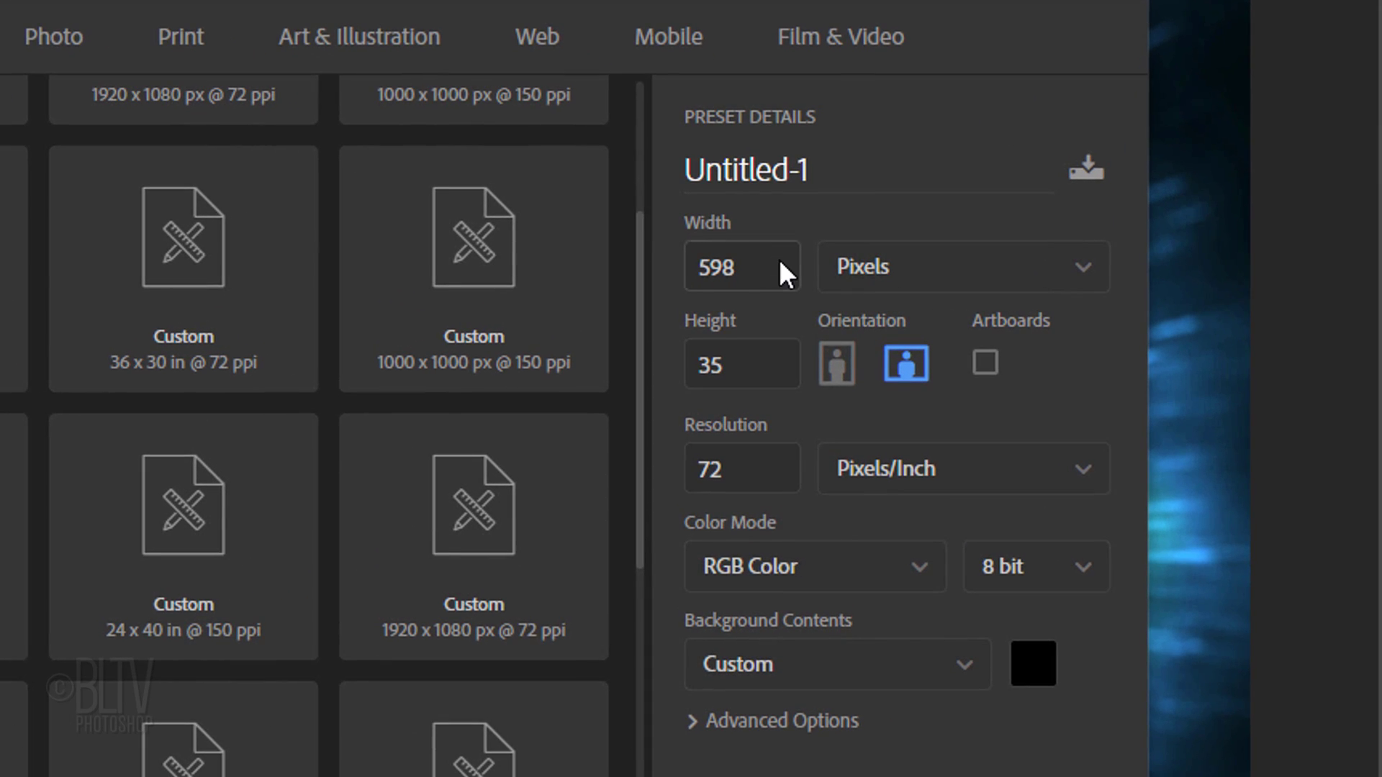
double_click(719, 267)
text(1920)
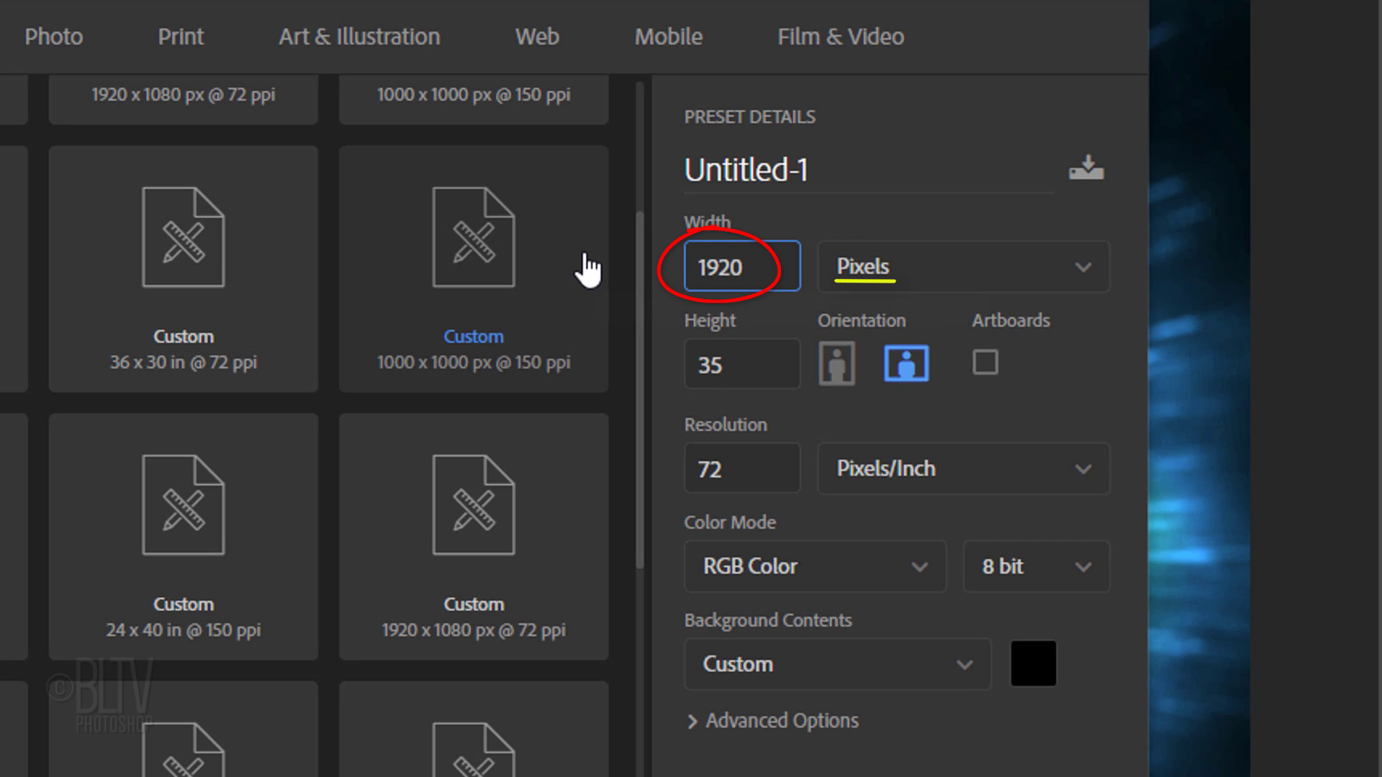
key(Tab)
text(1080)
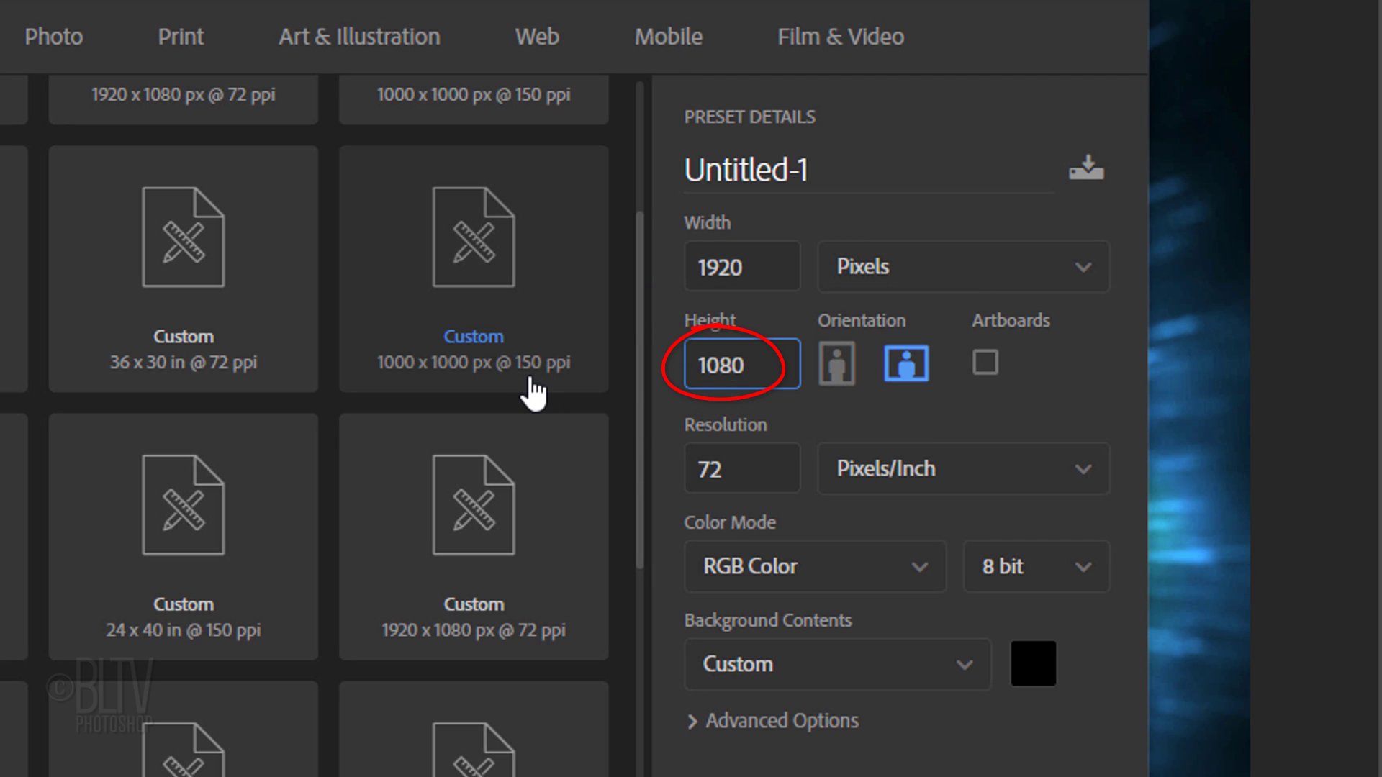
double_click(729, 466)
text(150)
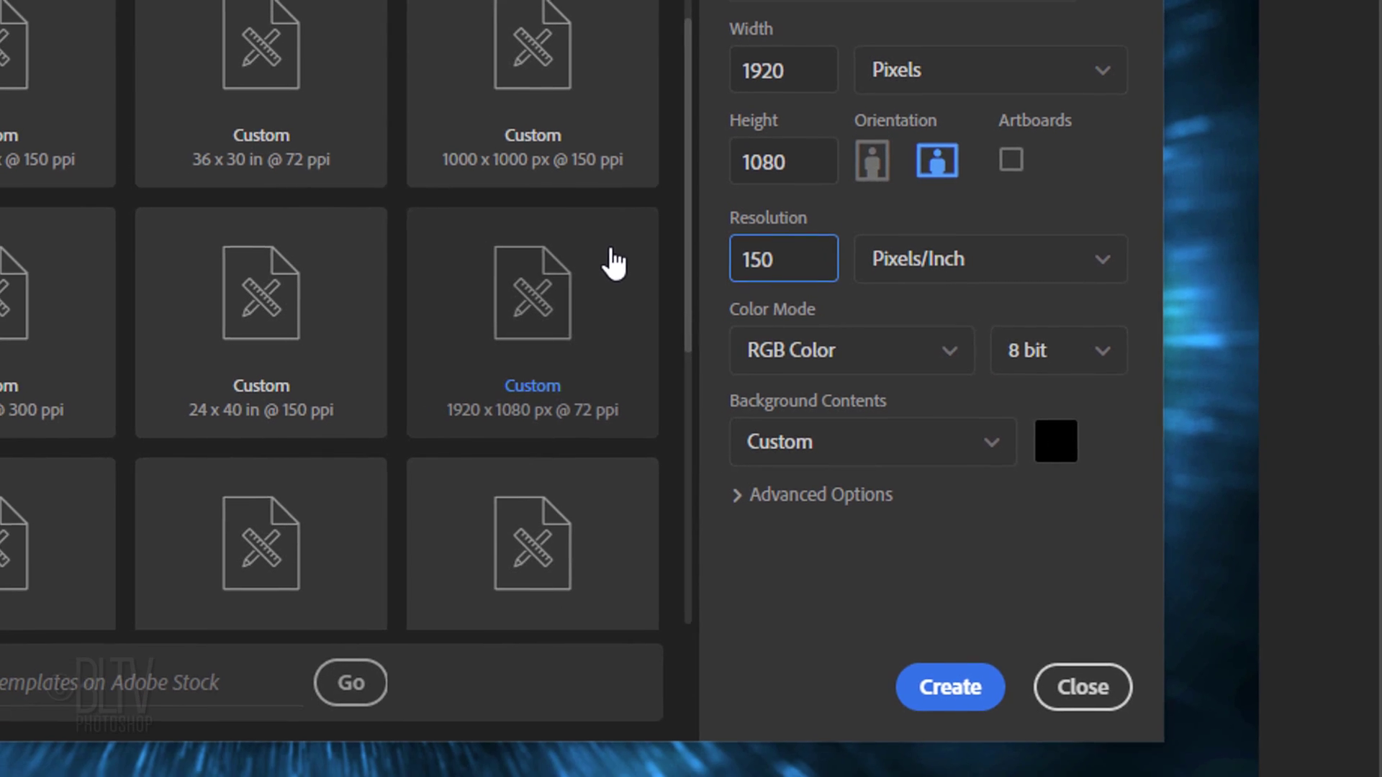
click(1053, 439)
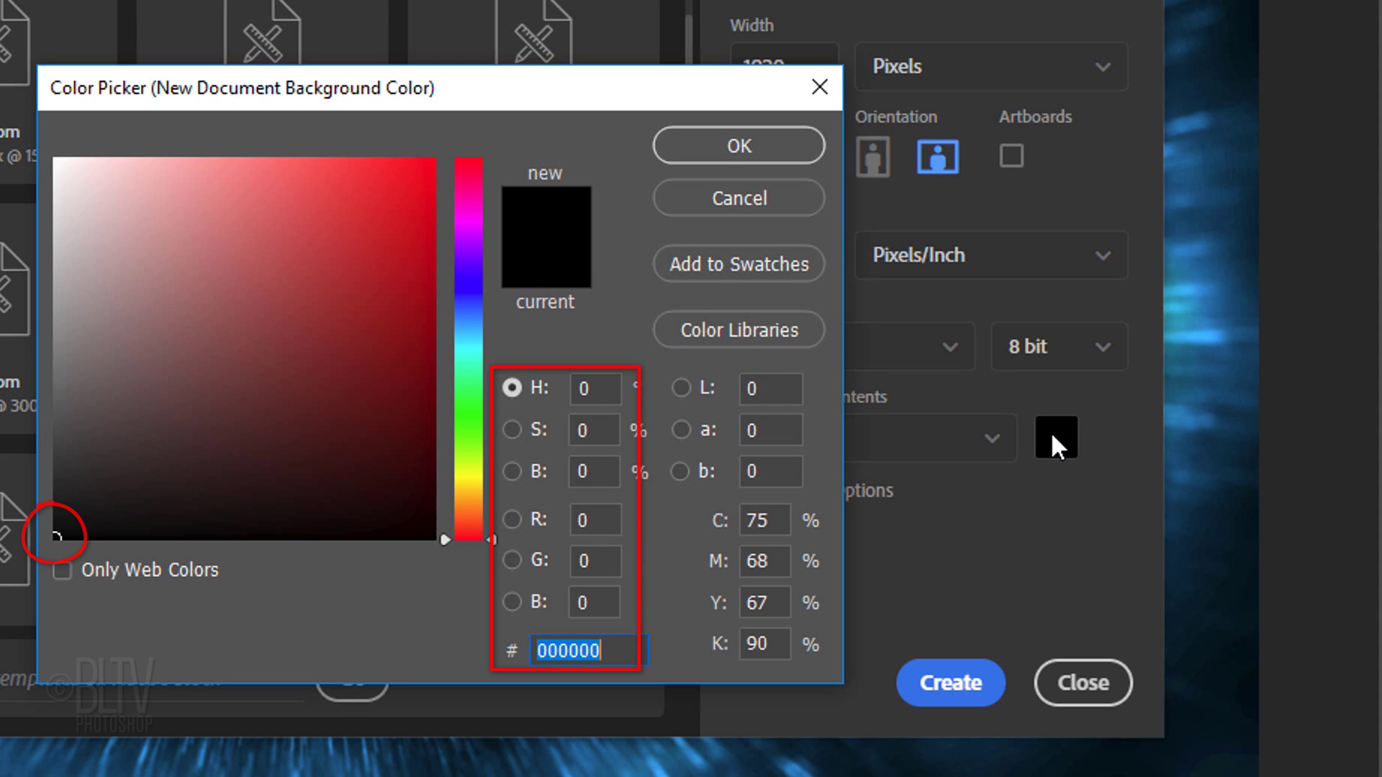
click(785, 154)
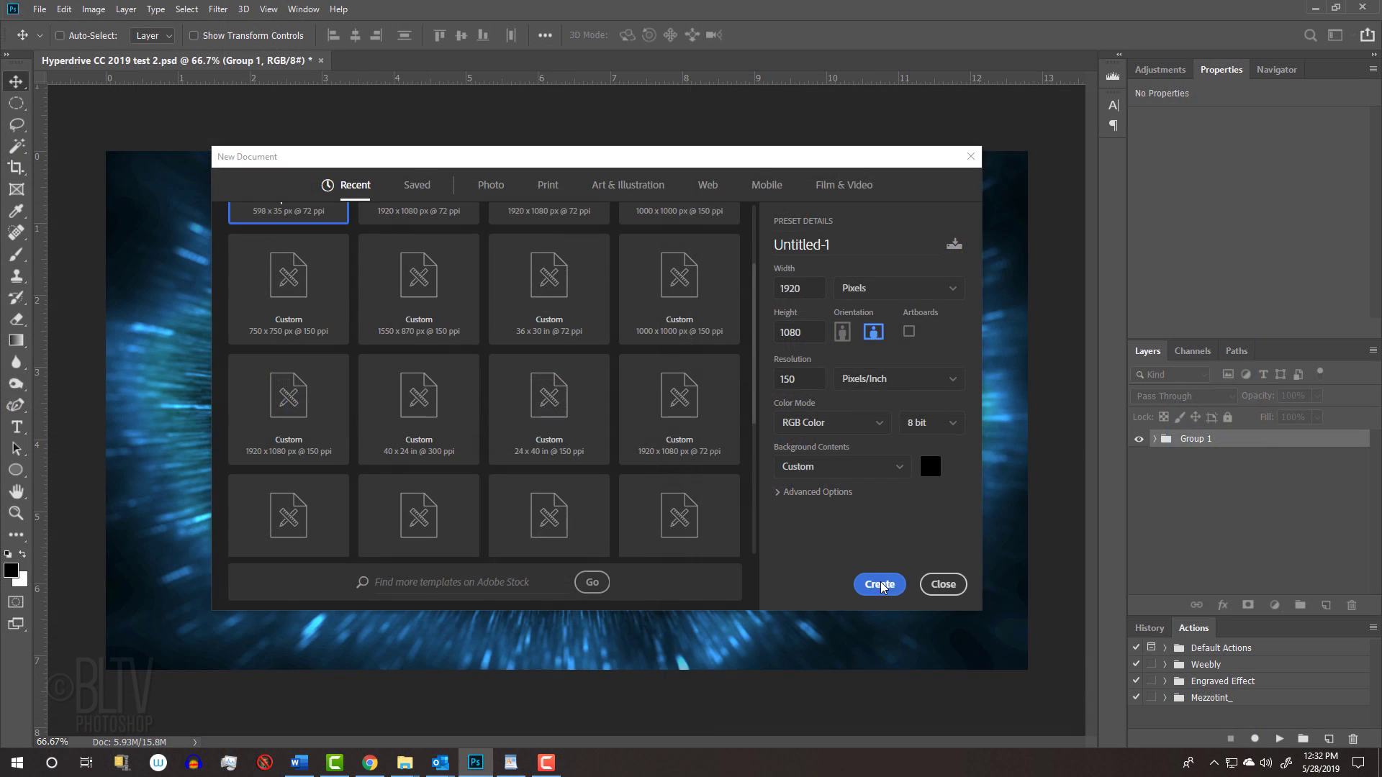
click(951, 683)
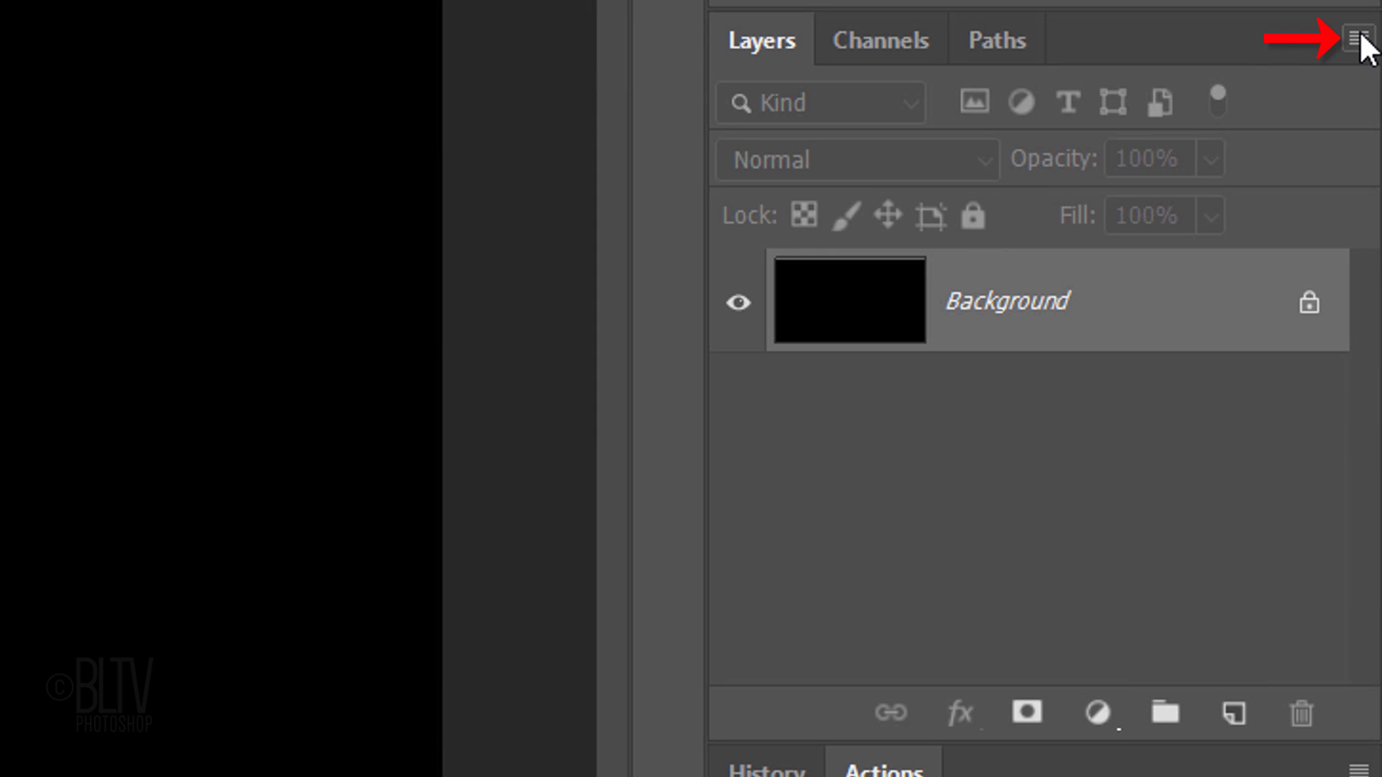
Convert the black layer to a smart object and add 100% monochromatic noise
click(1358, 38)
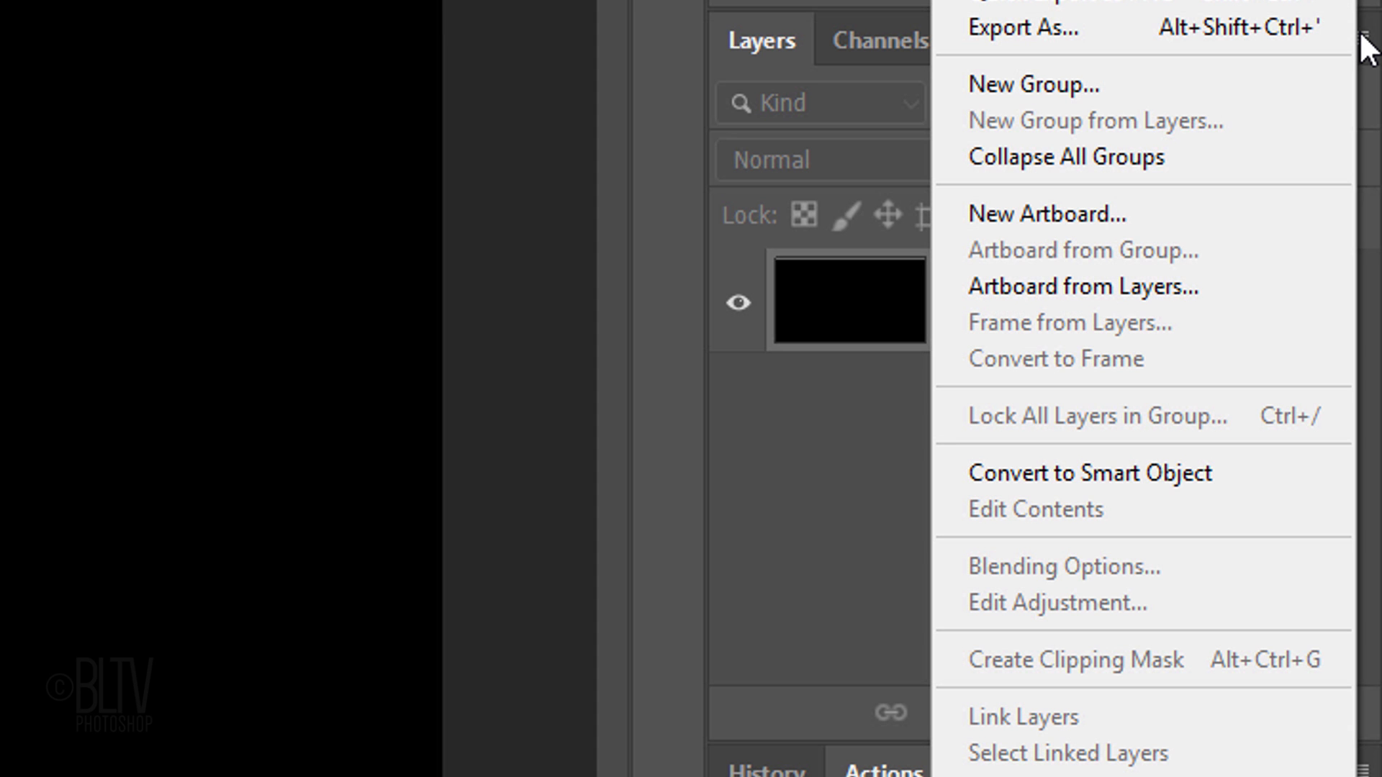
click(1047, 473)
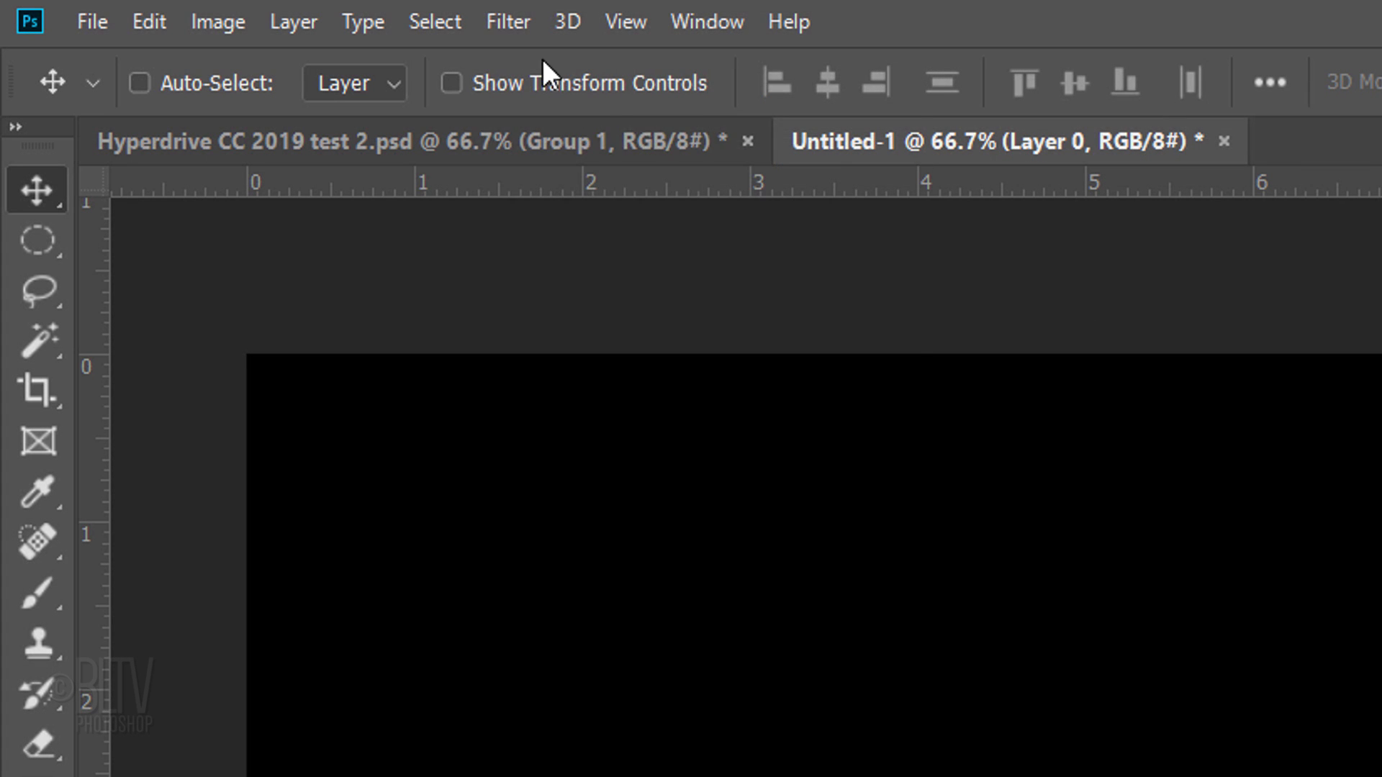
click(506, 19)
mouse_move(550, 497)
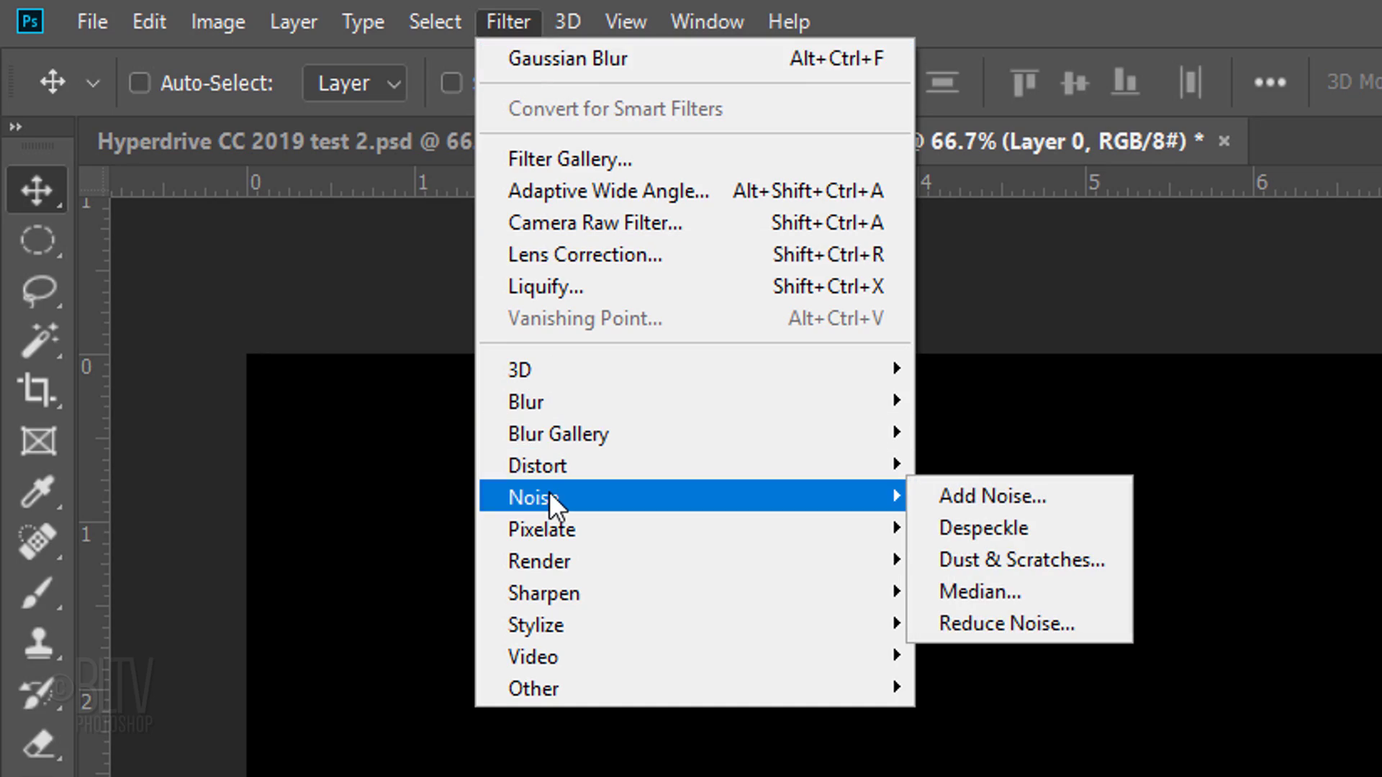
click(1006, 495)
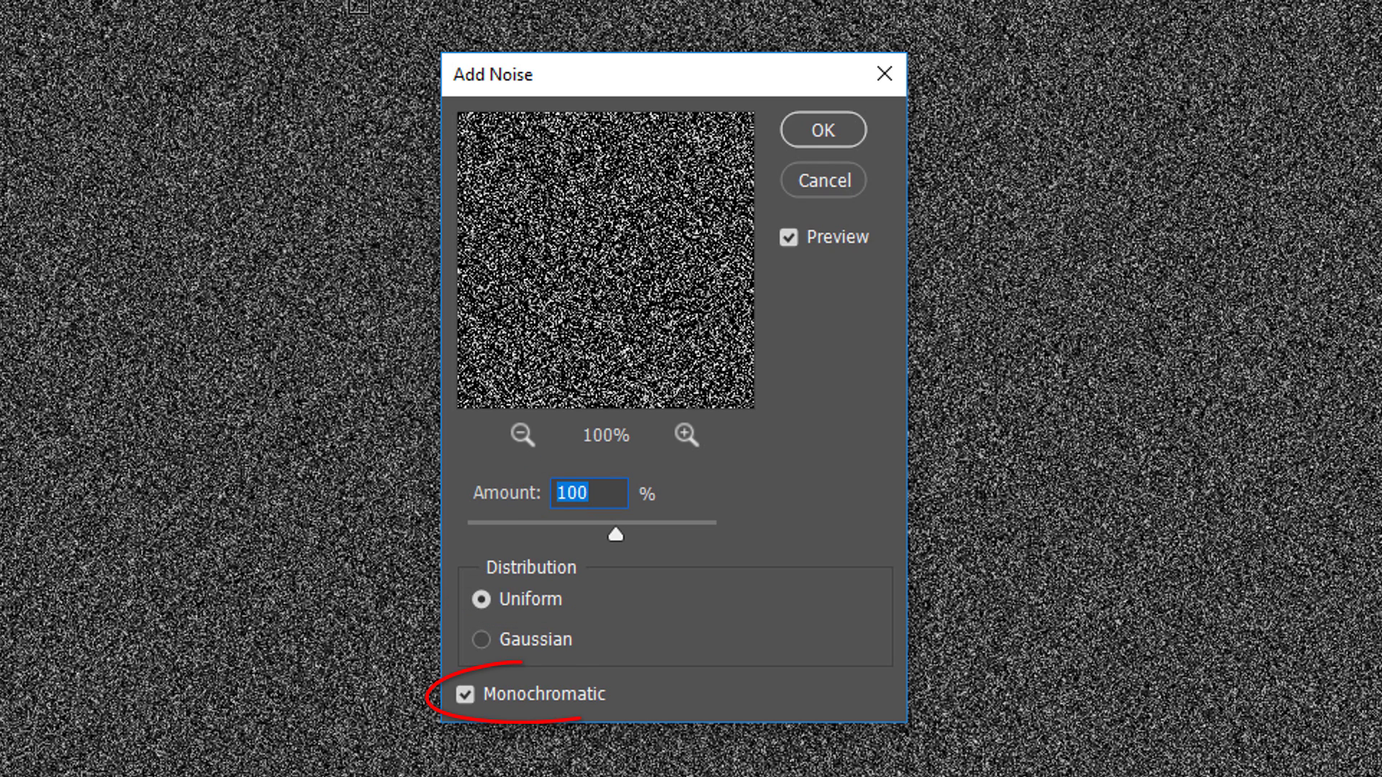
click(809, 130)
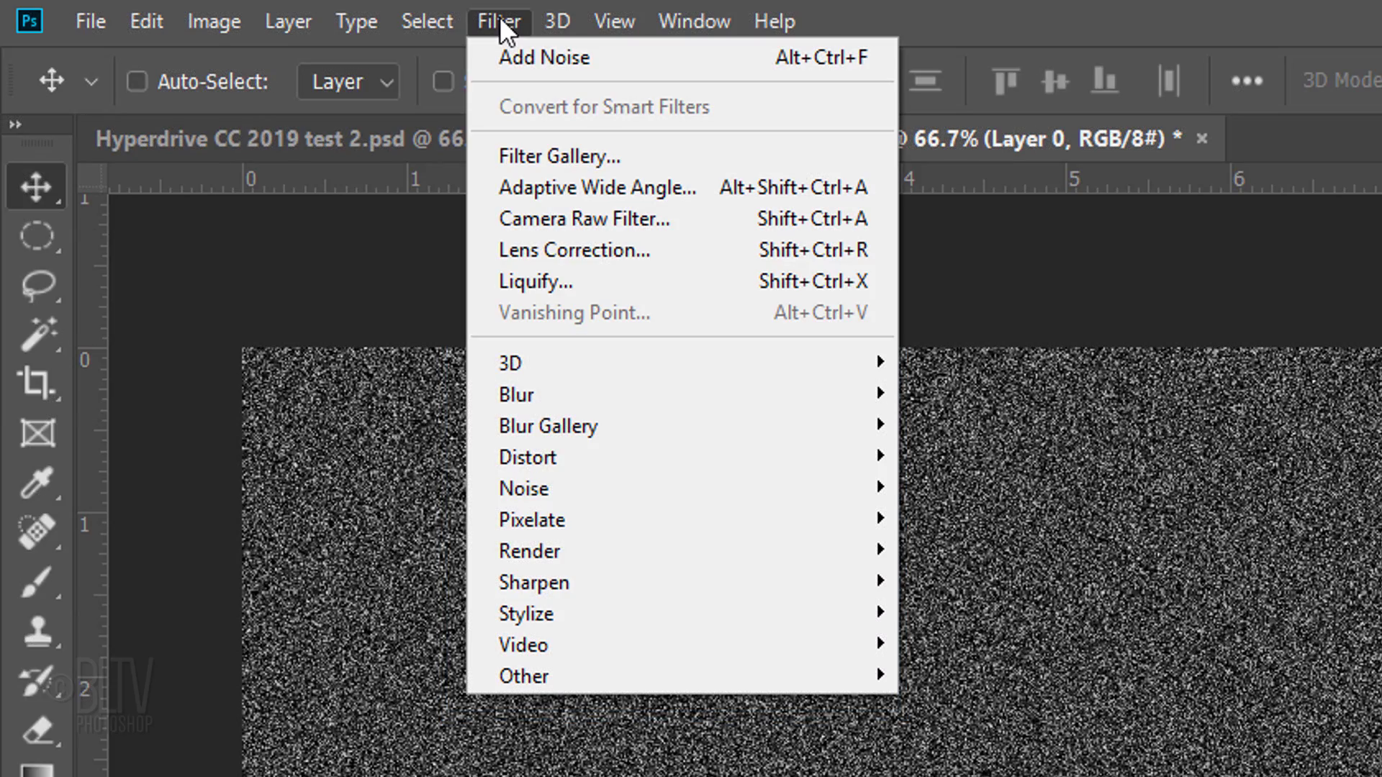
Soften the noise with Gaussian Blur and set Levels input values to 143 and 150
mouse_move(530, 395)
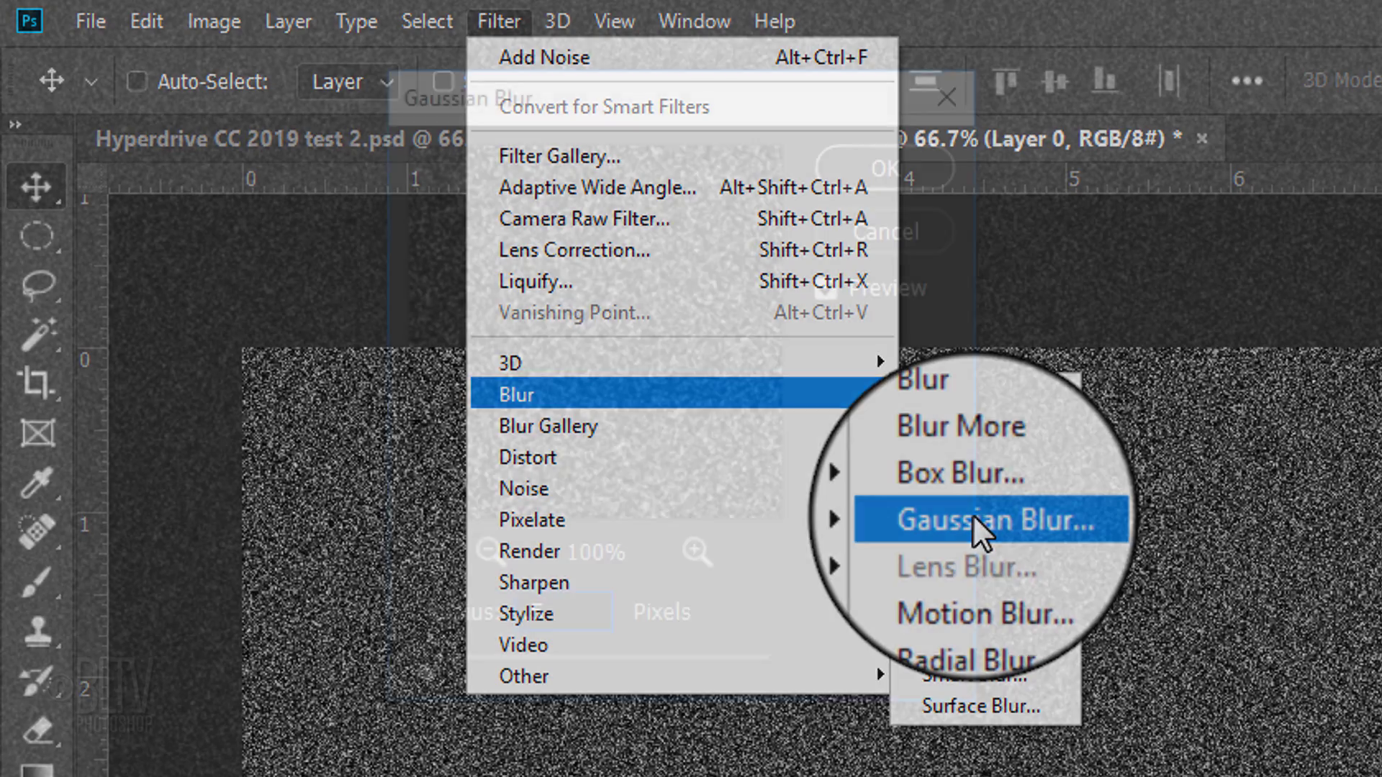
click(973, 519)
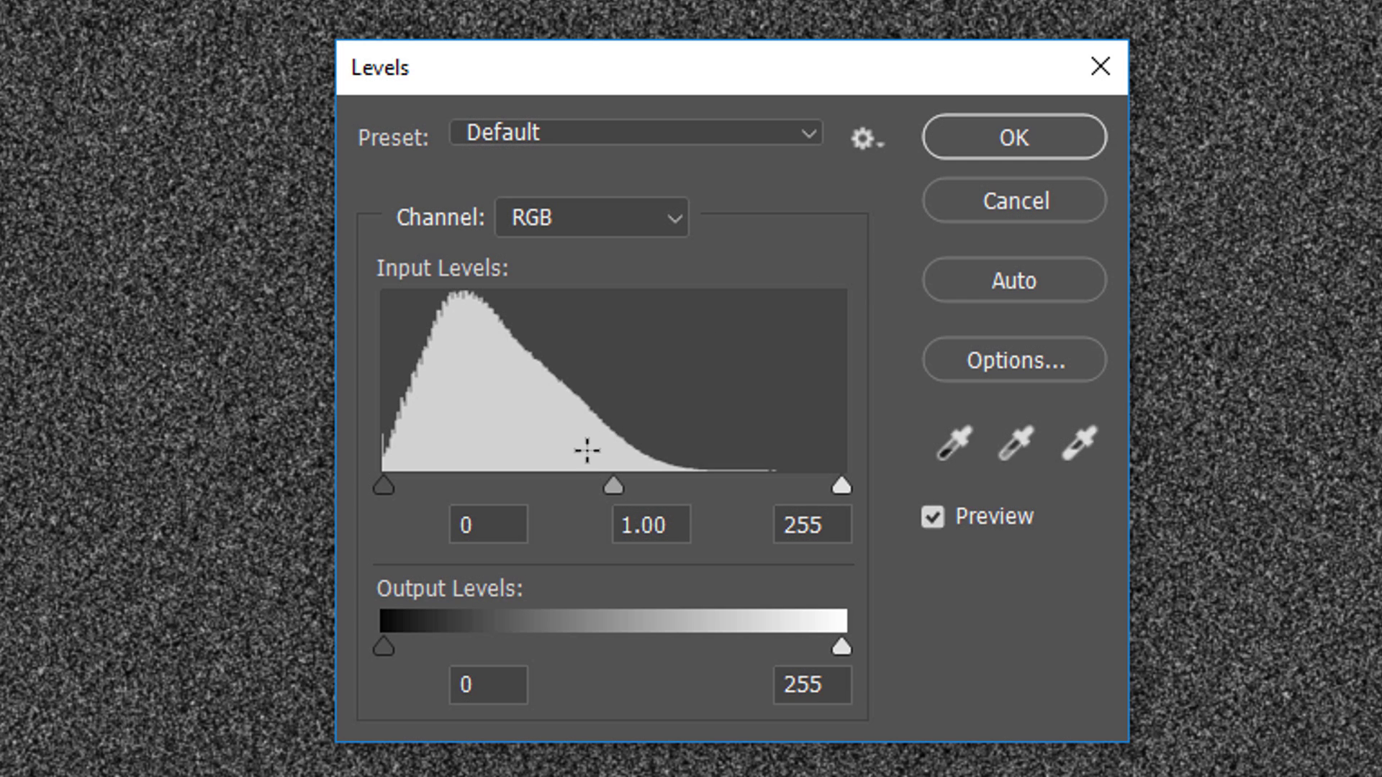
click(491, 526)
key(BackSpace)
text(143)
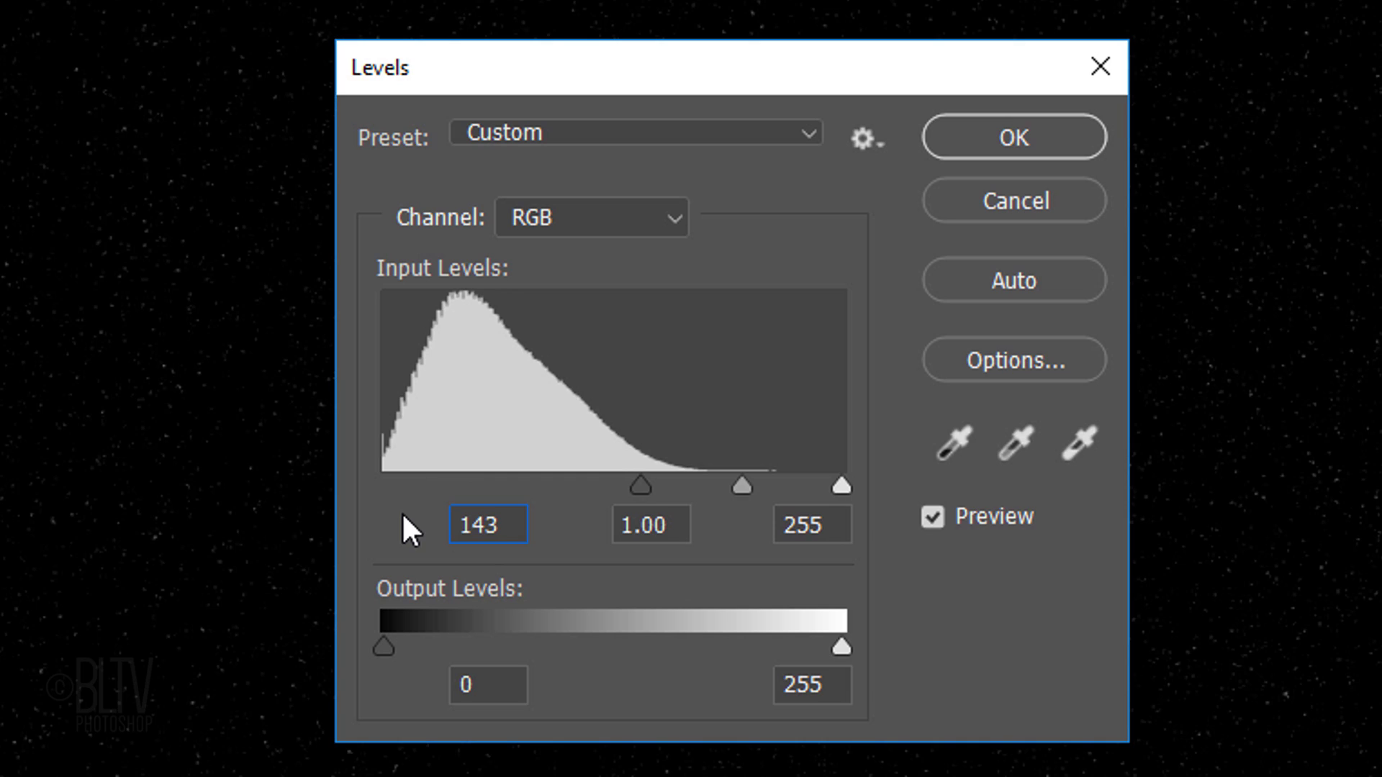
click(820, 520)
key(BackSpace)
key(BackSpace)
key(BackSpace)
text(150)
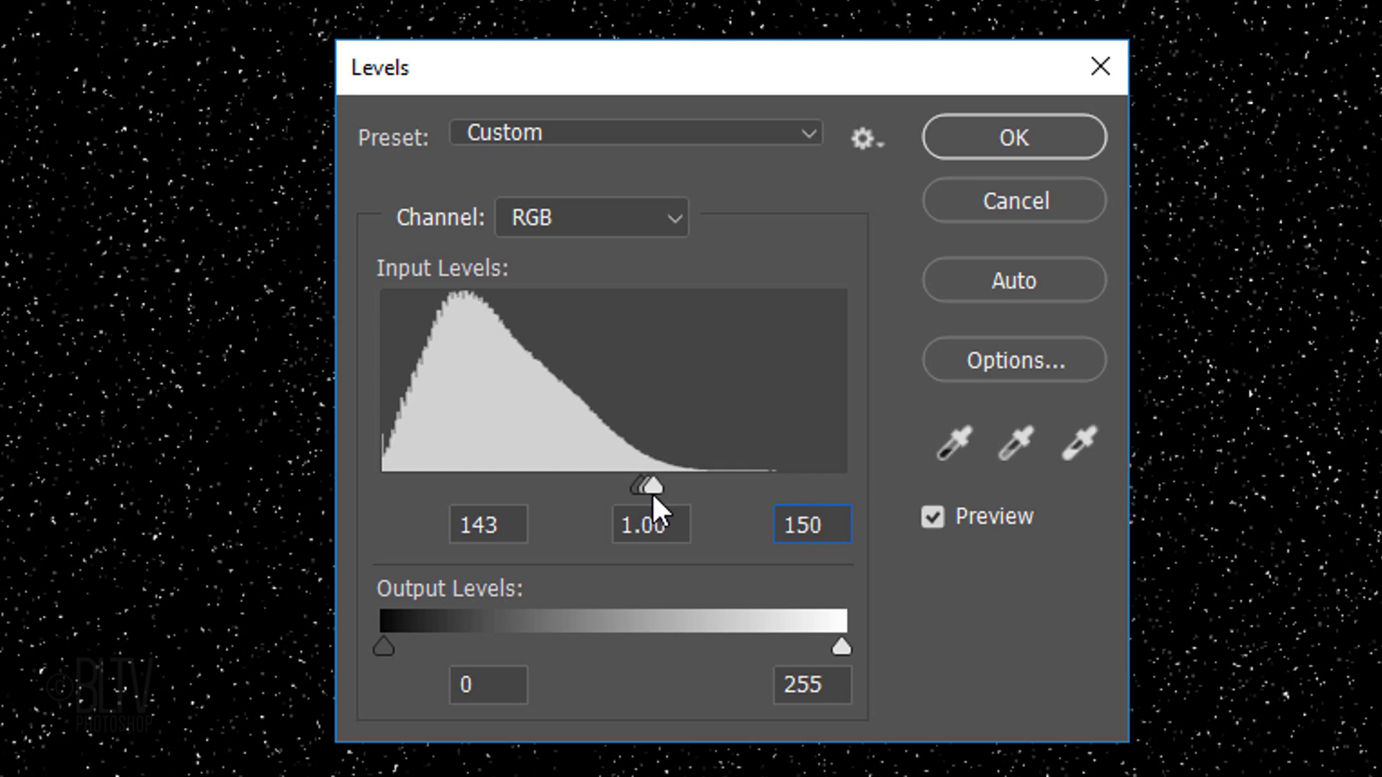
click(1007, 137)
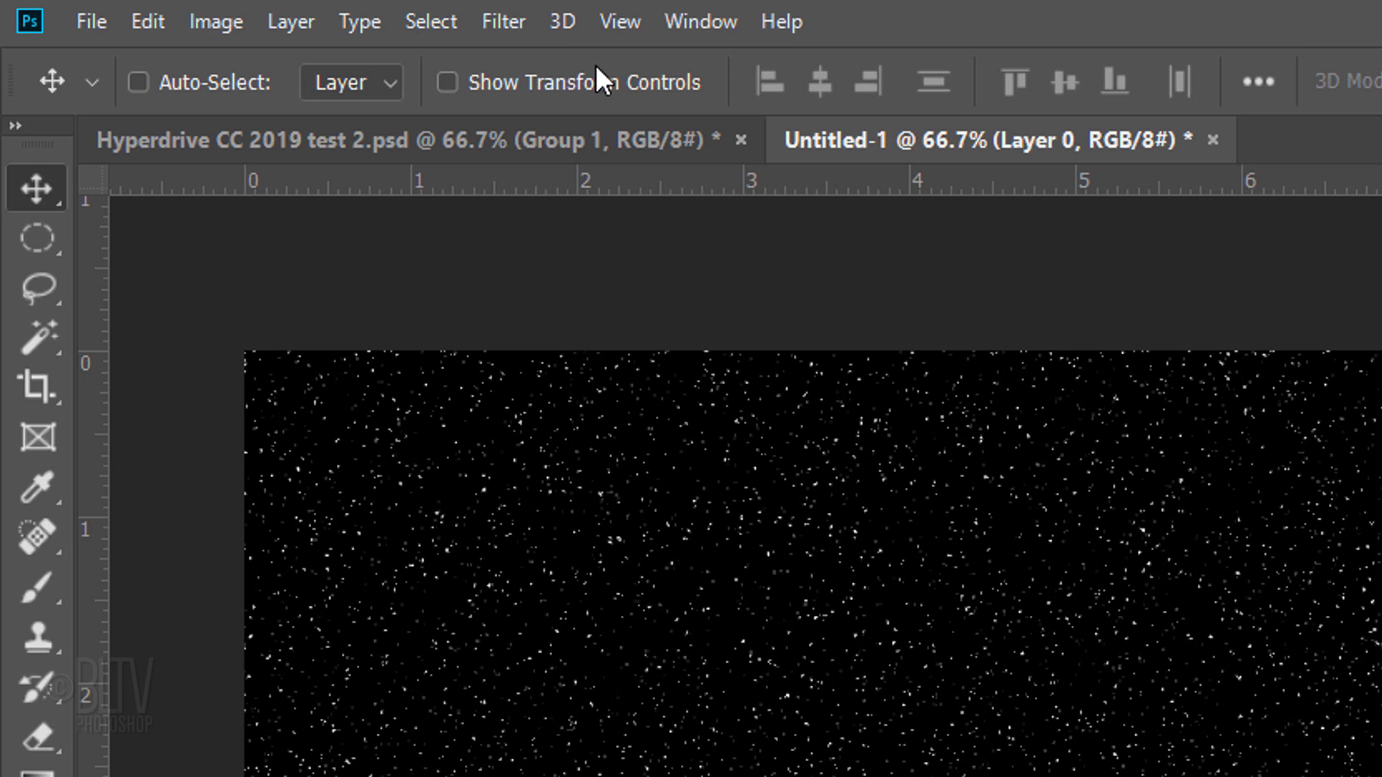
Apply a Zoom Radial Blur of amount 15 at Best quality
click(218, 9)
mouse_move(527, 395)
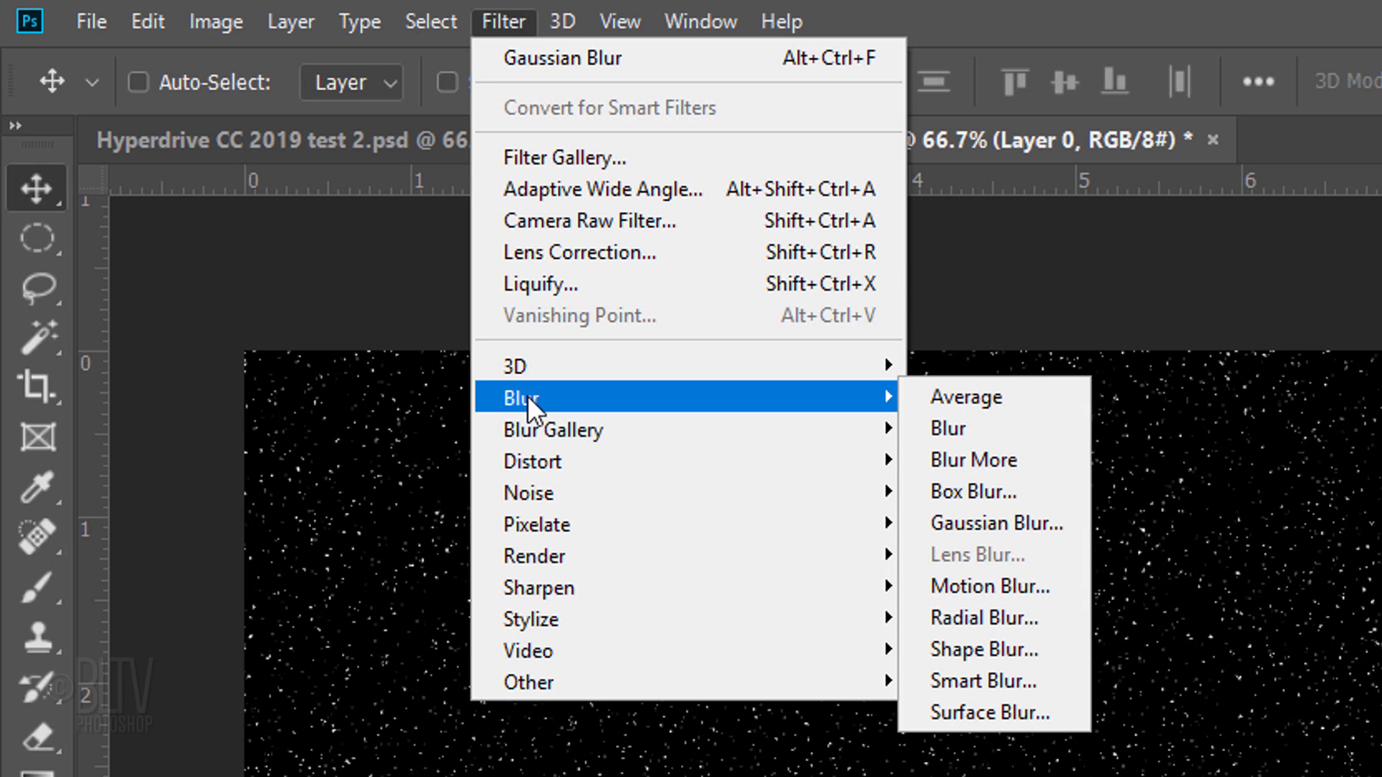
click(977, 619)
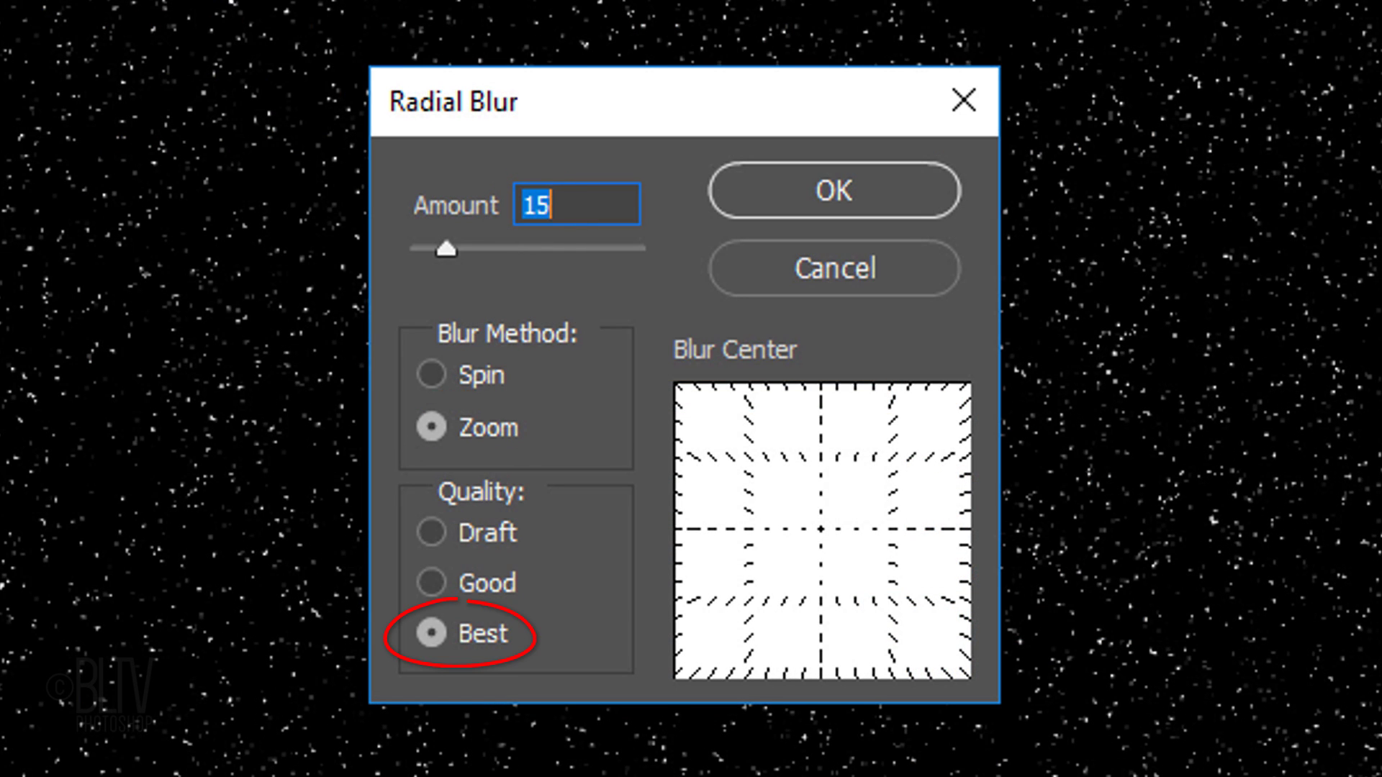
click(833, 209)
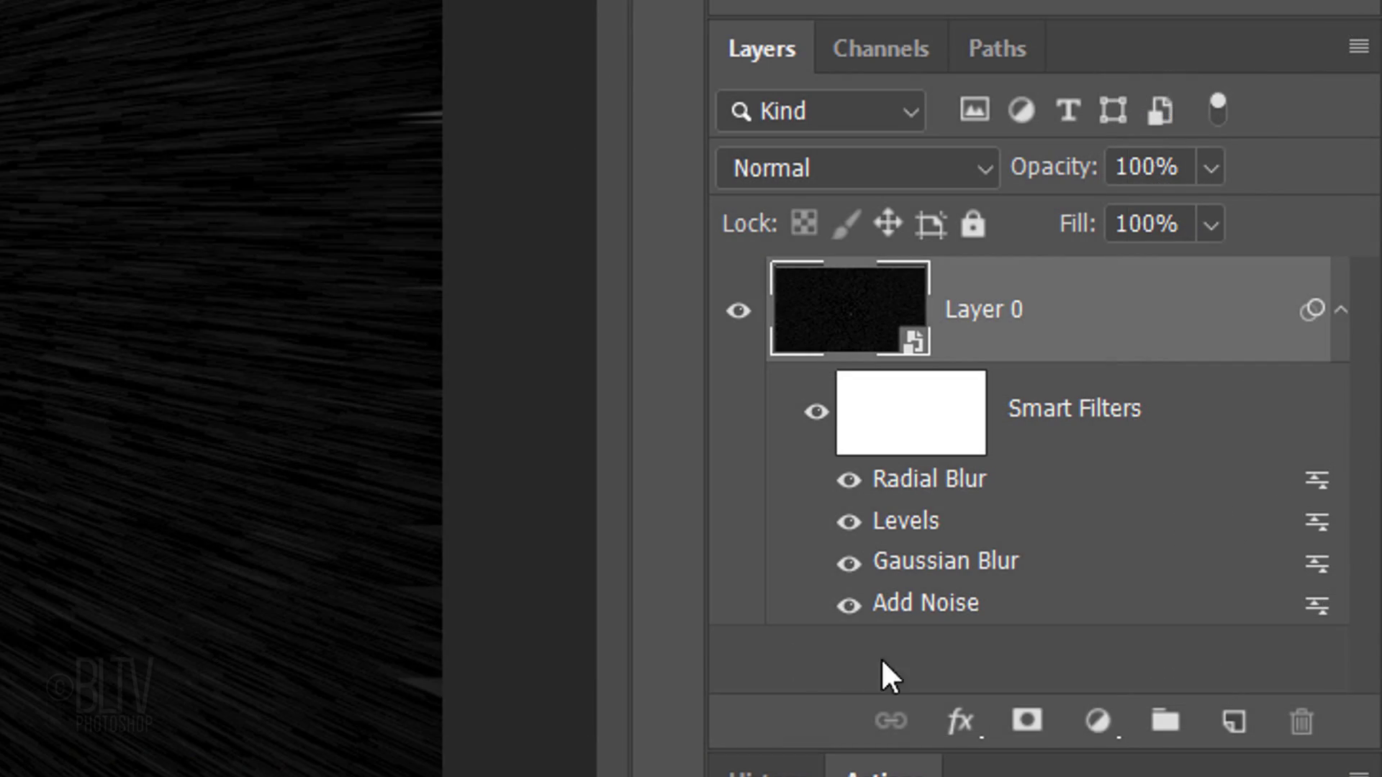
Add a Levels adjustment layer with black input 8 and white input 48
click(1096, 722)
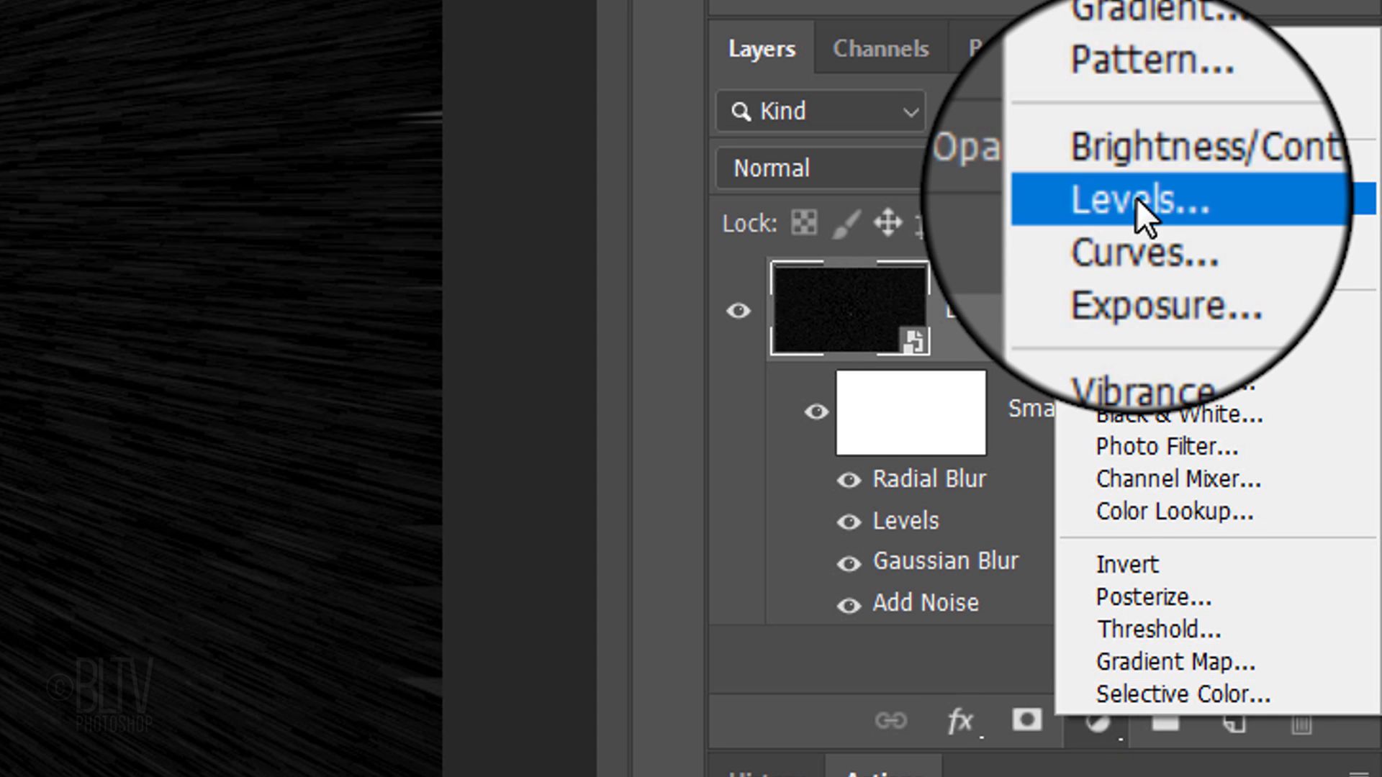
click(1137, 199)
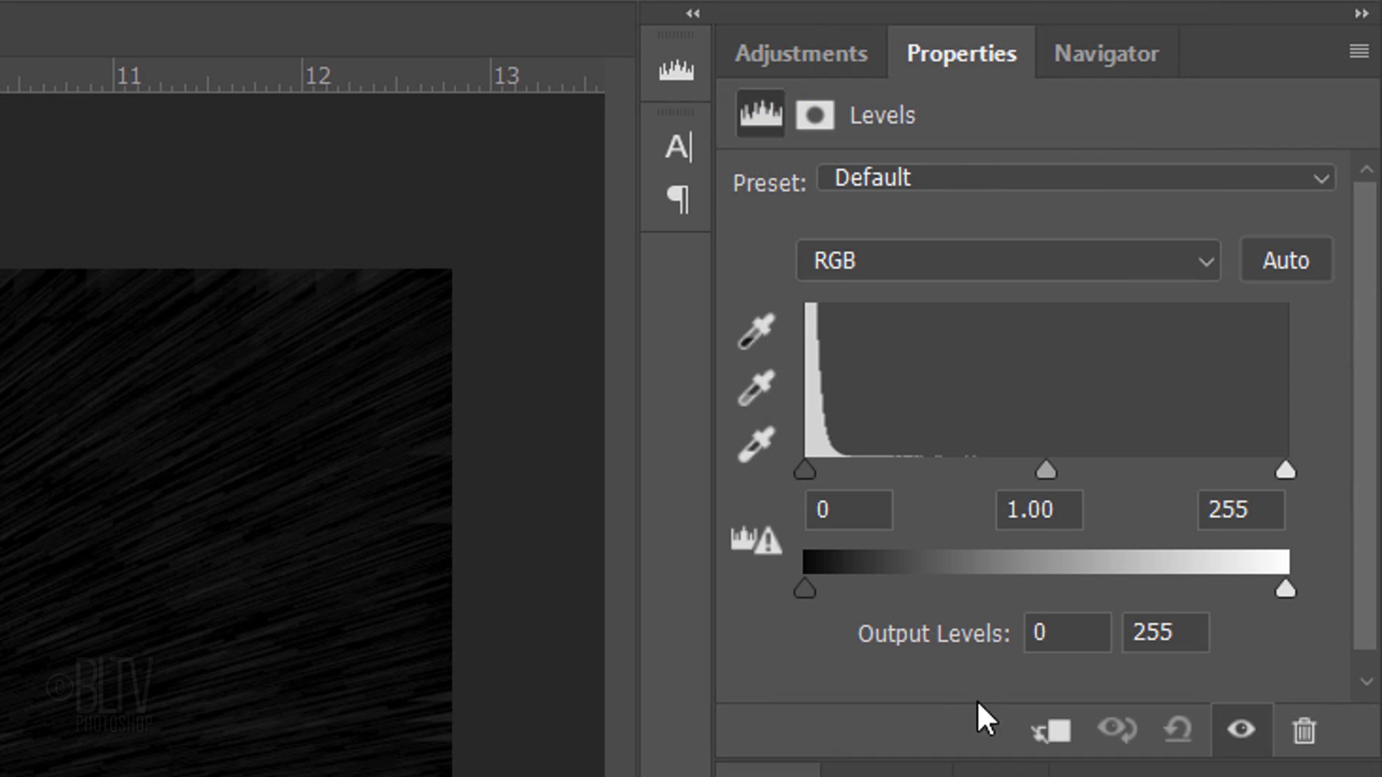
click(851, 510)
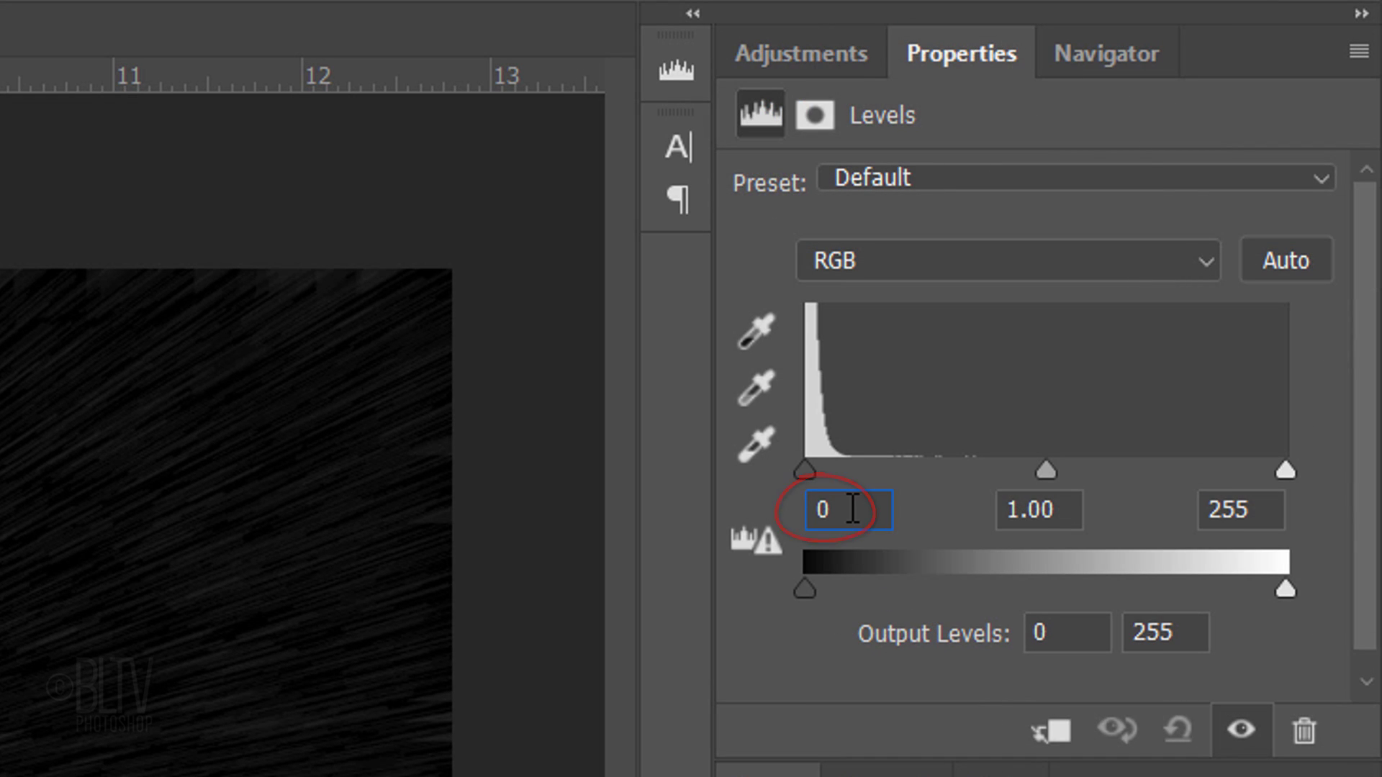
key(BackSpace)
text(8)
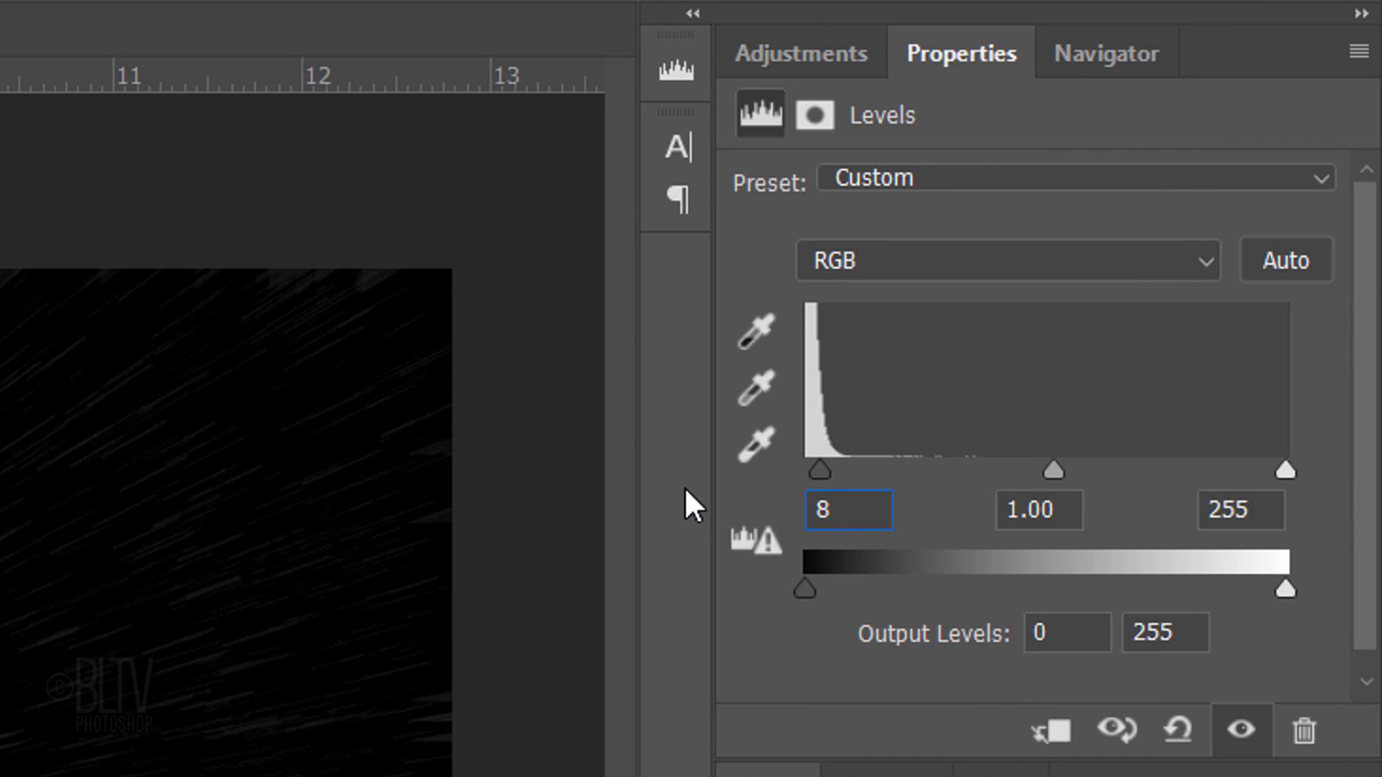
click(1267, 510)
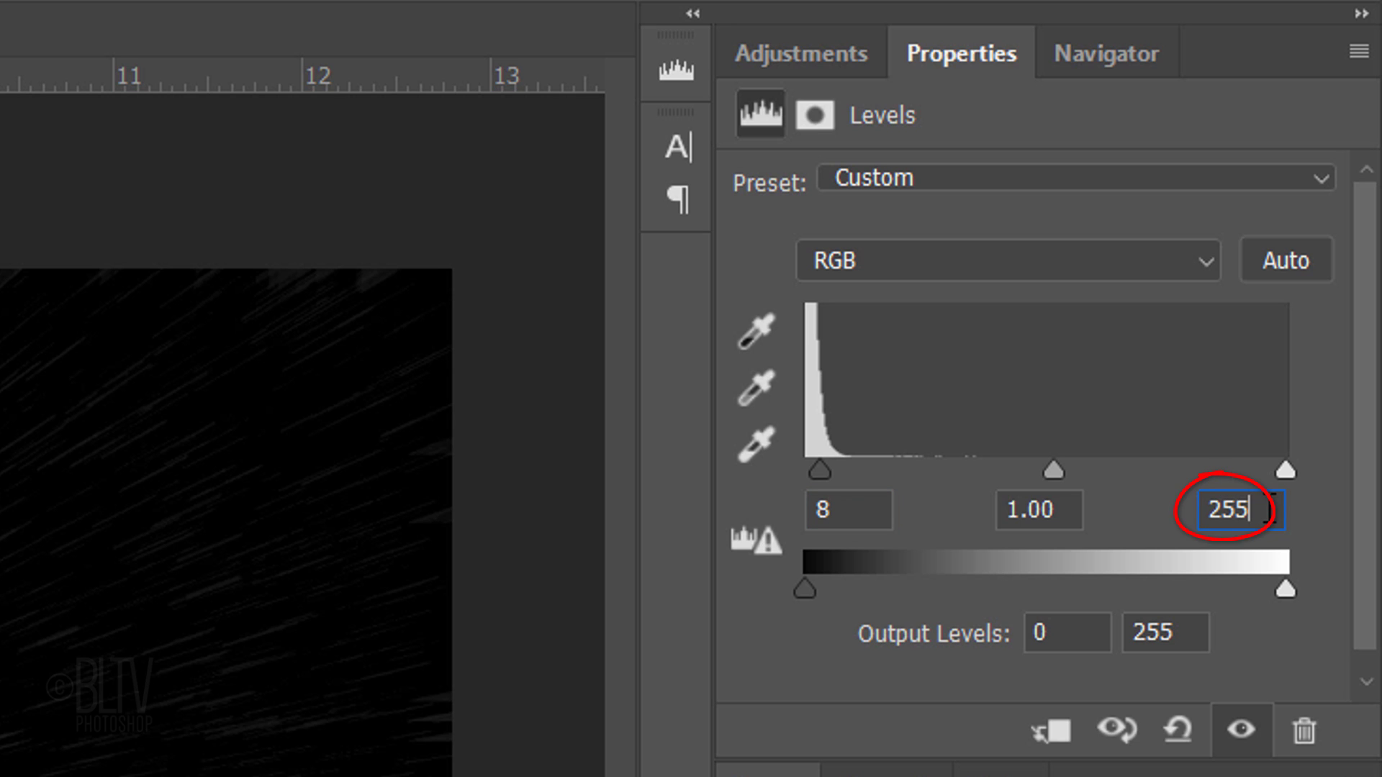
key(BackSpace)
key(BackSpace)
key(BackSpace)
text(48)
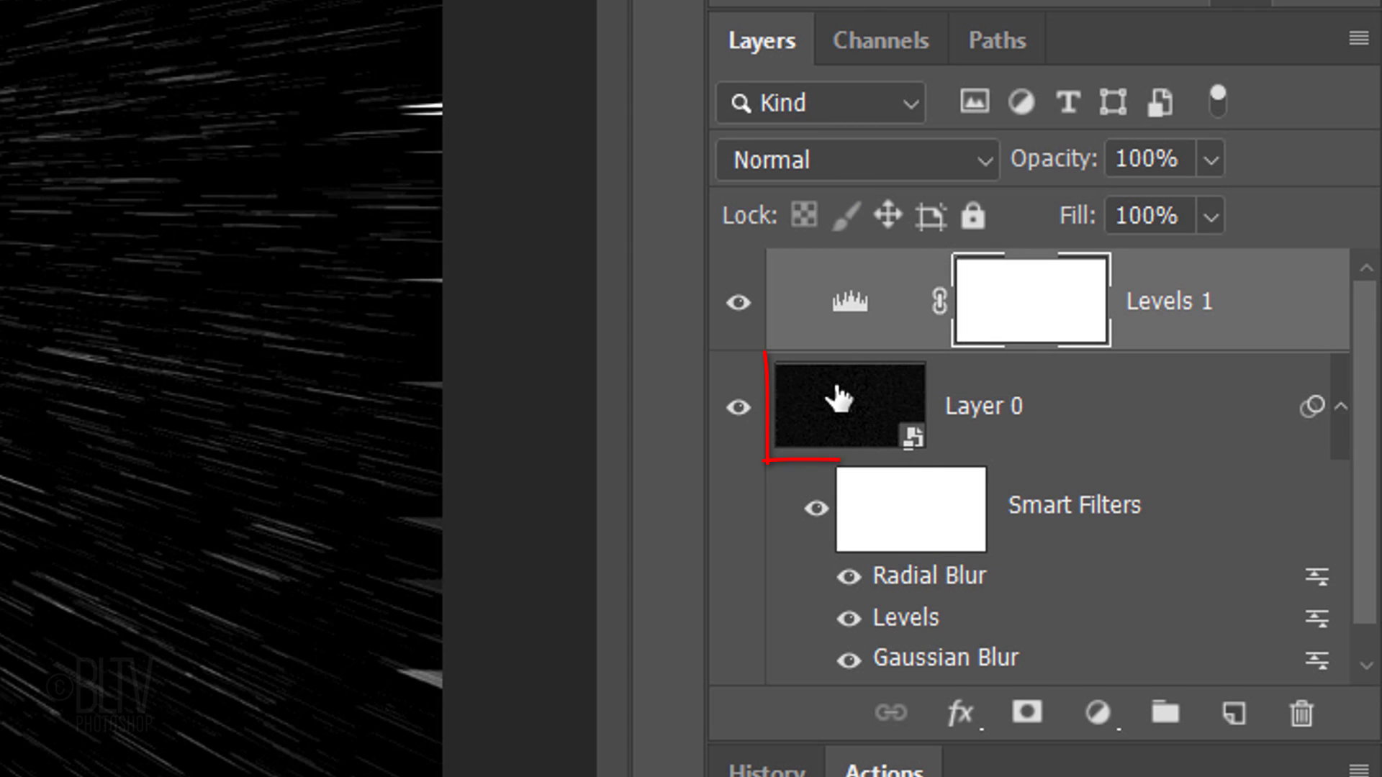
Apply Lens Correction to Layer 0 with Remove Distortion set to +100
click(839, 398)
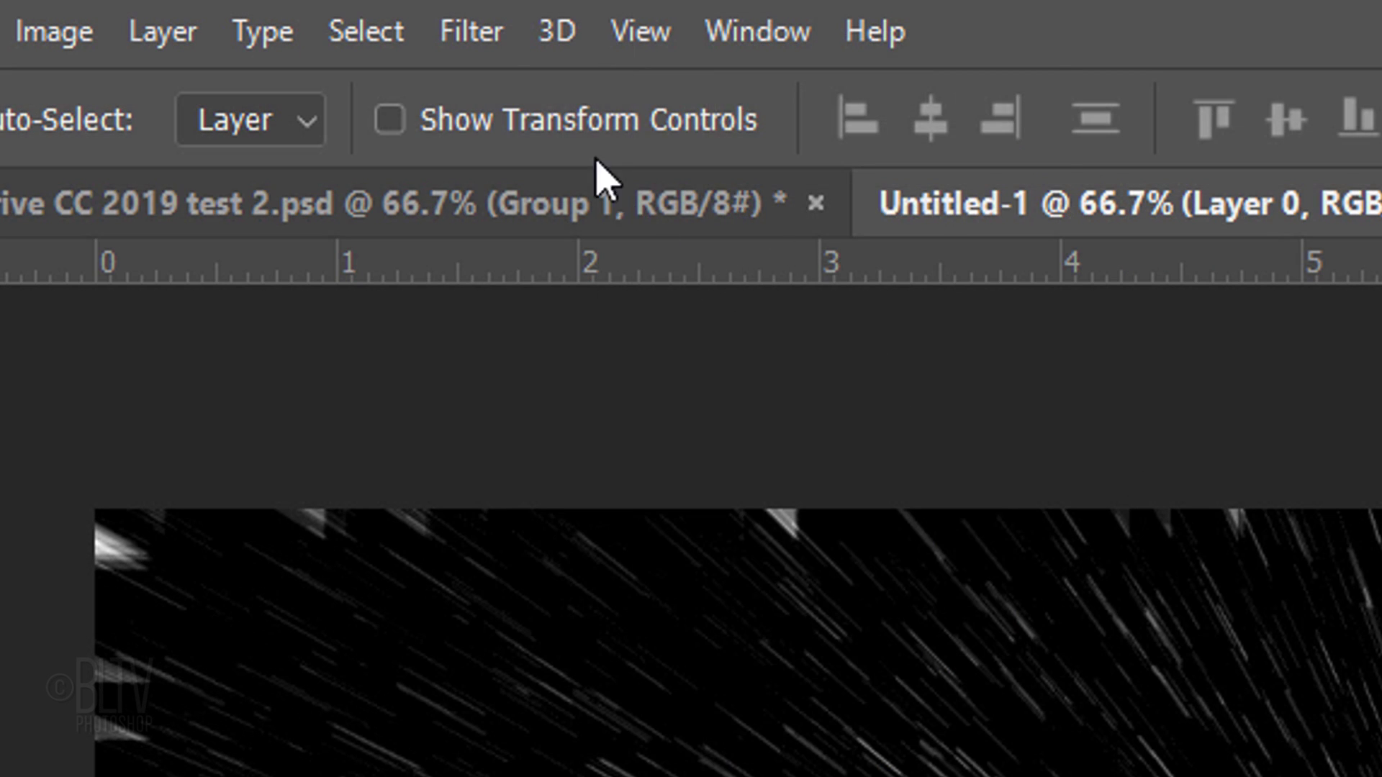
click(472, 33)
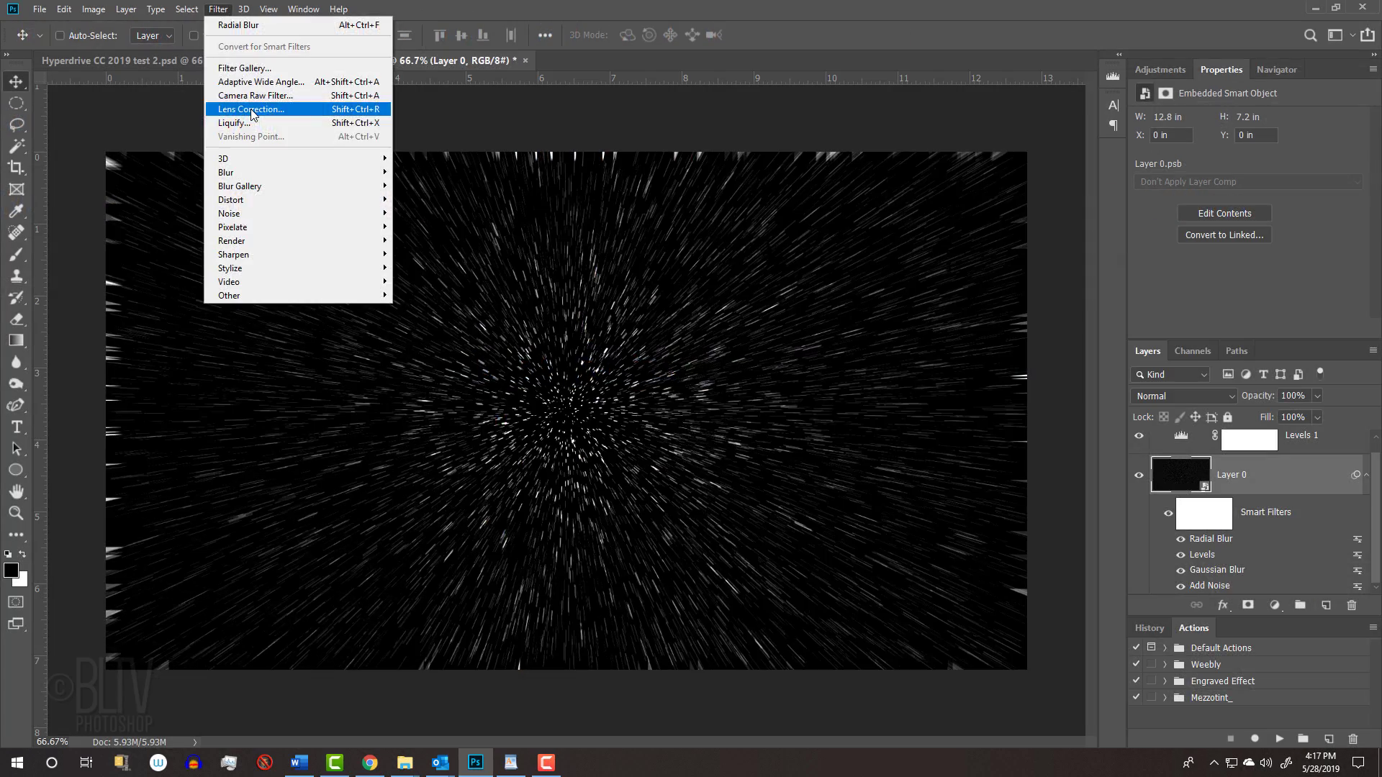
click(586, 369)
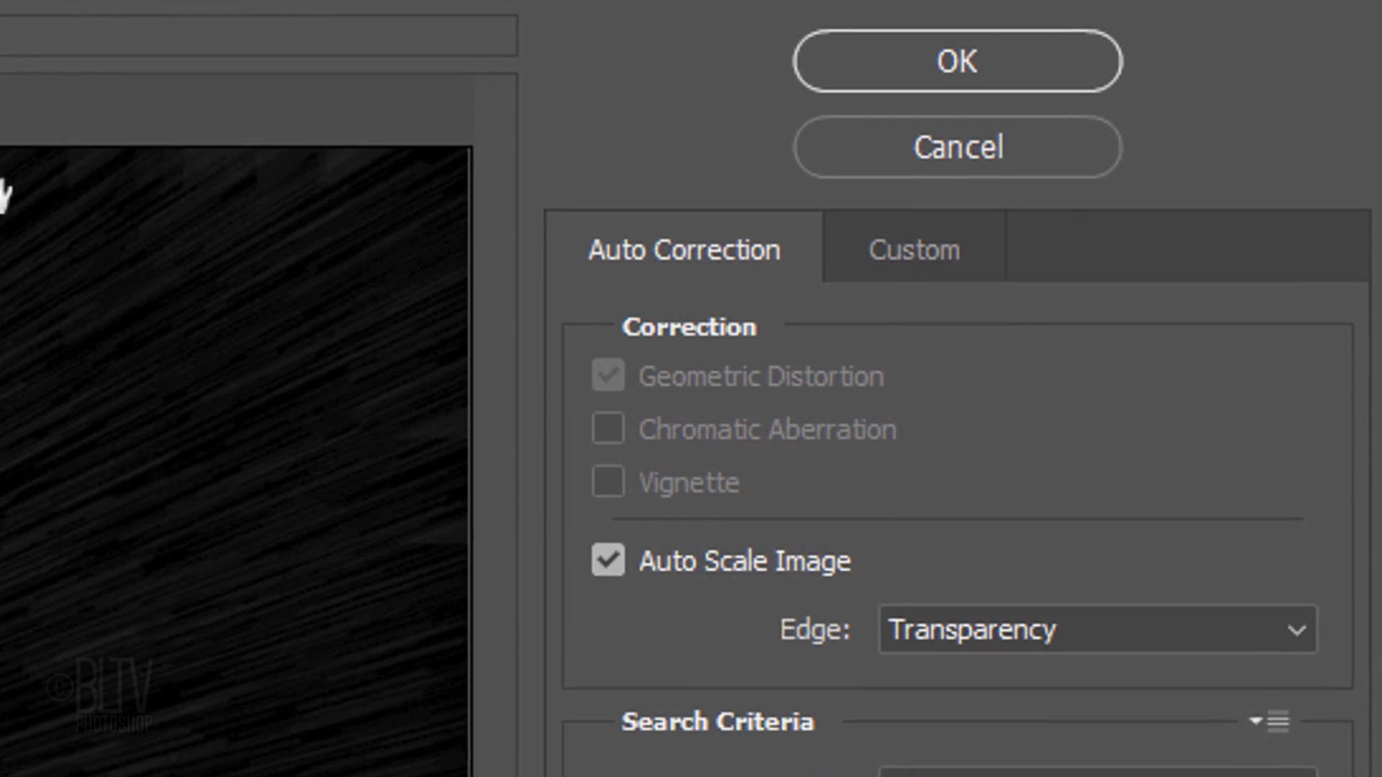
click(908, 272)
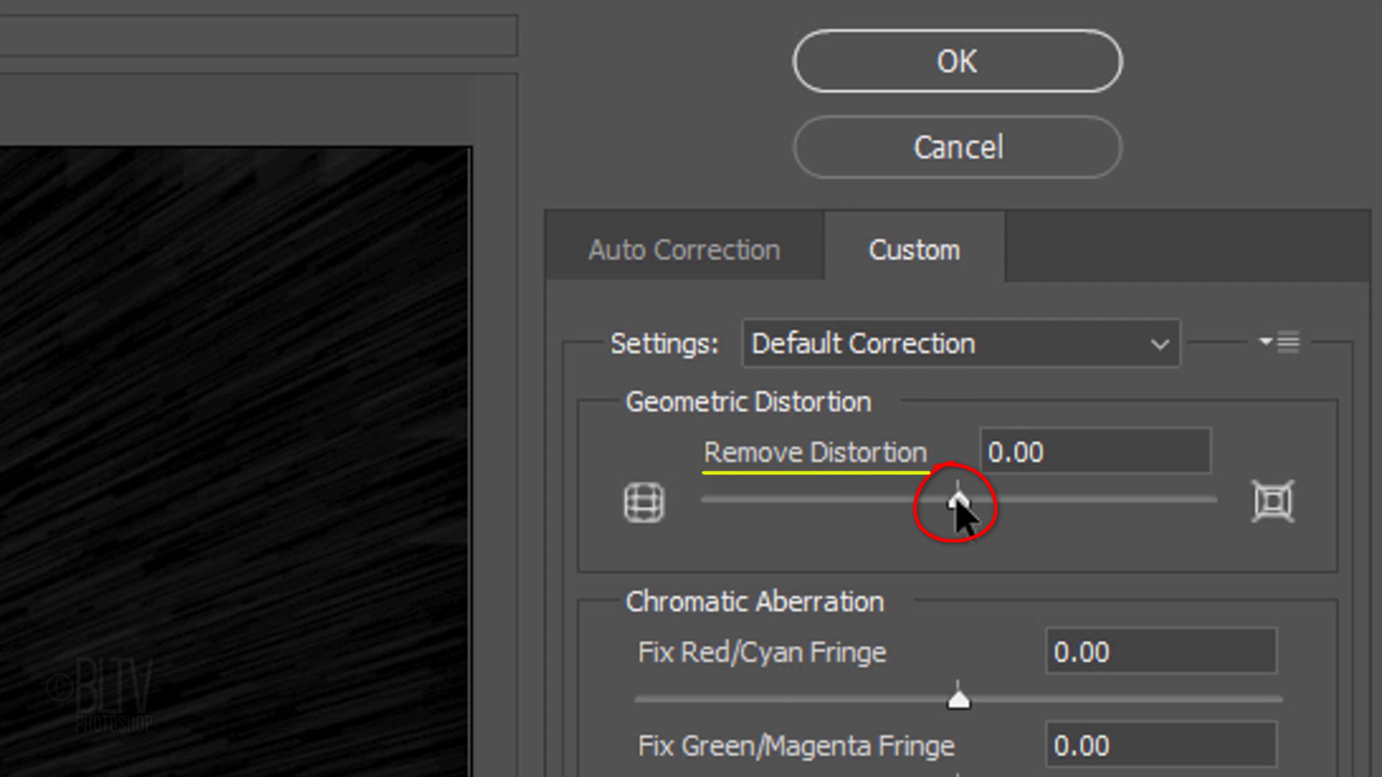
drag(957, 504, 1367, 550)
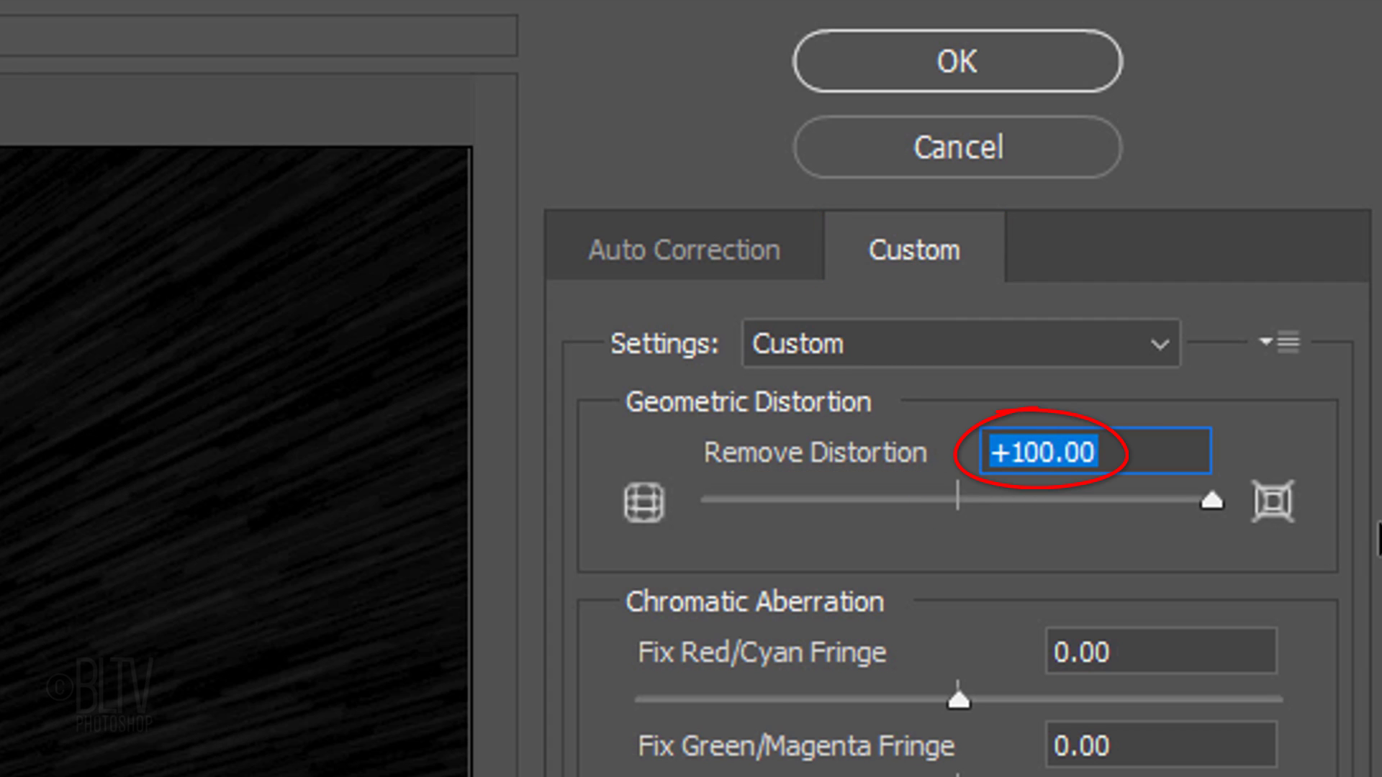
click(950, 83)
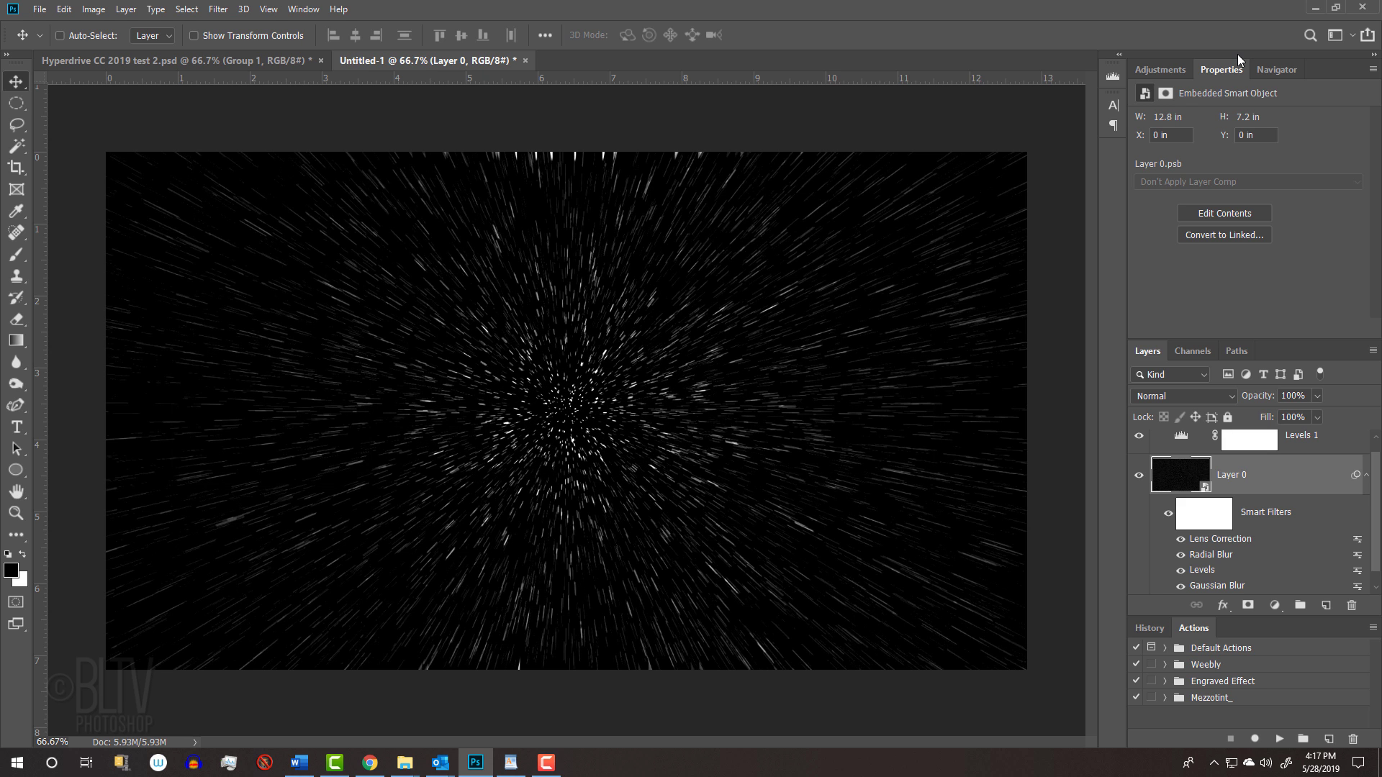
Repeat Lens Correction via Ctrl+Alt+F, again removing distortion at +100
key(ctrl+alt+f)
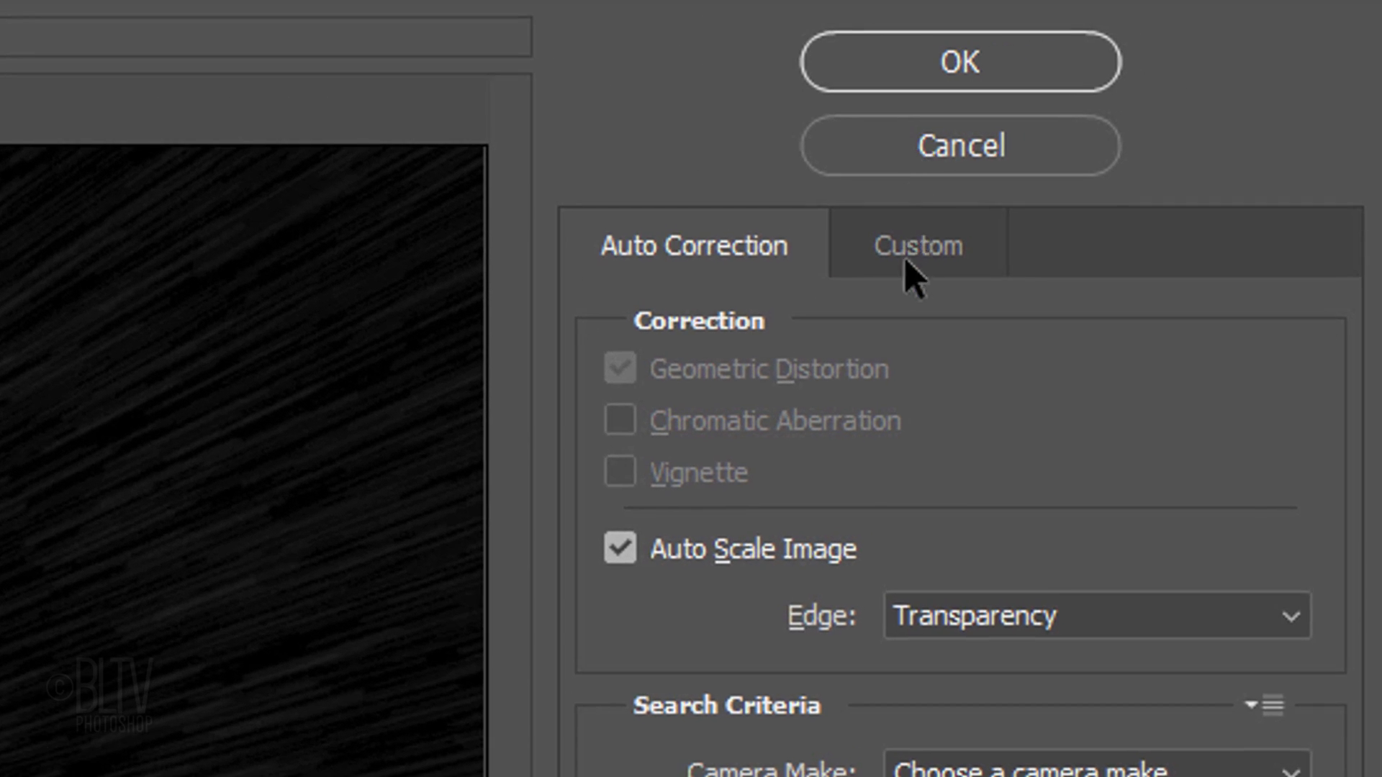
click(1215, 108)
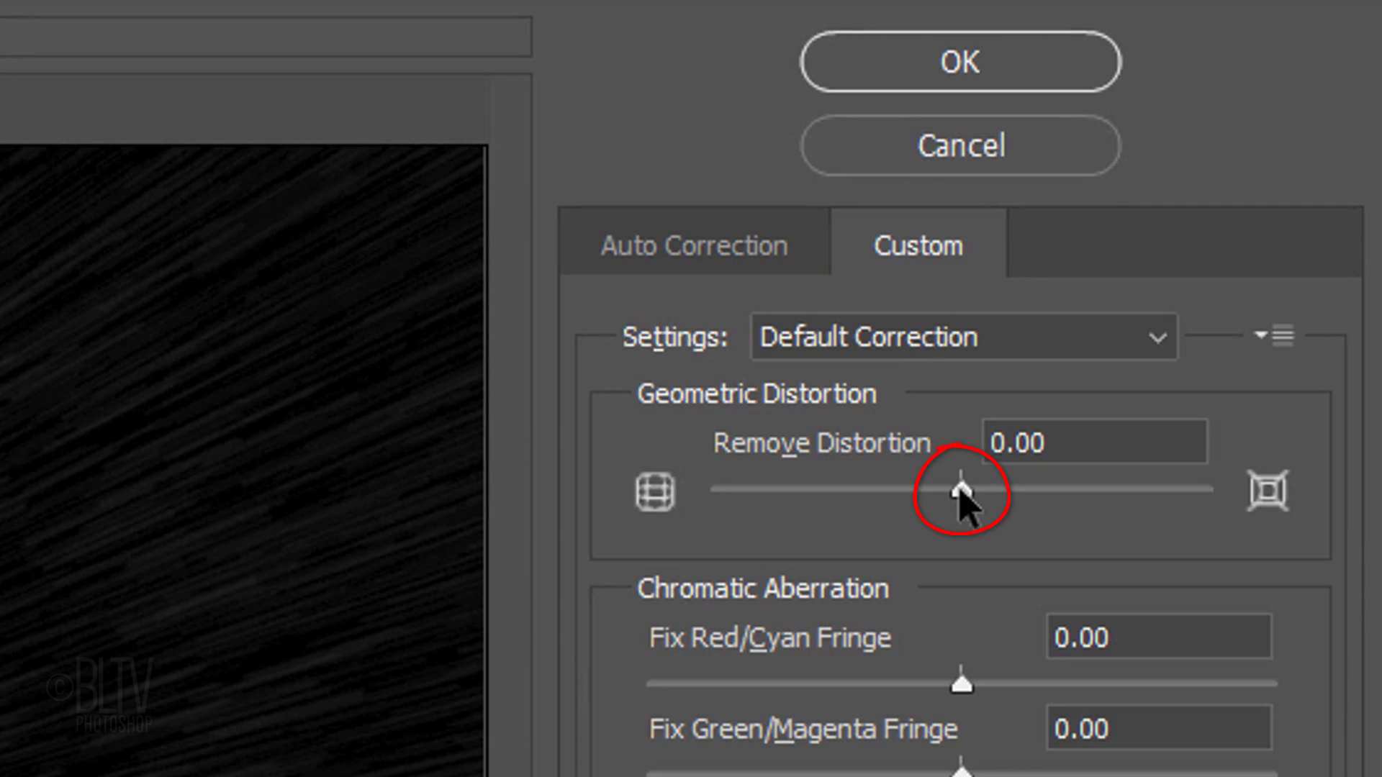
drag(961, 497, 1367, 509)
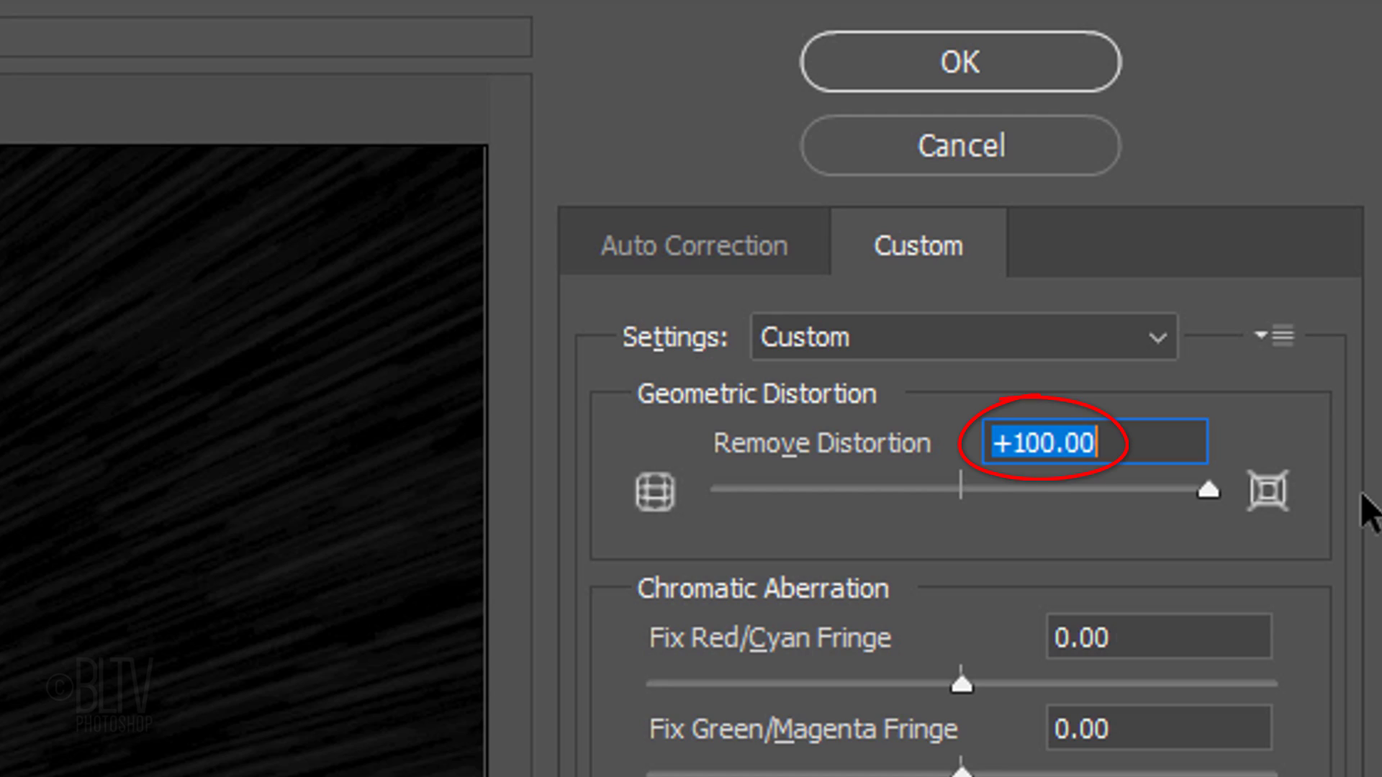
click(964, 87)
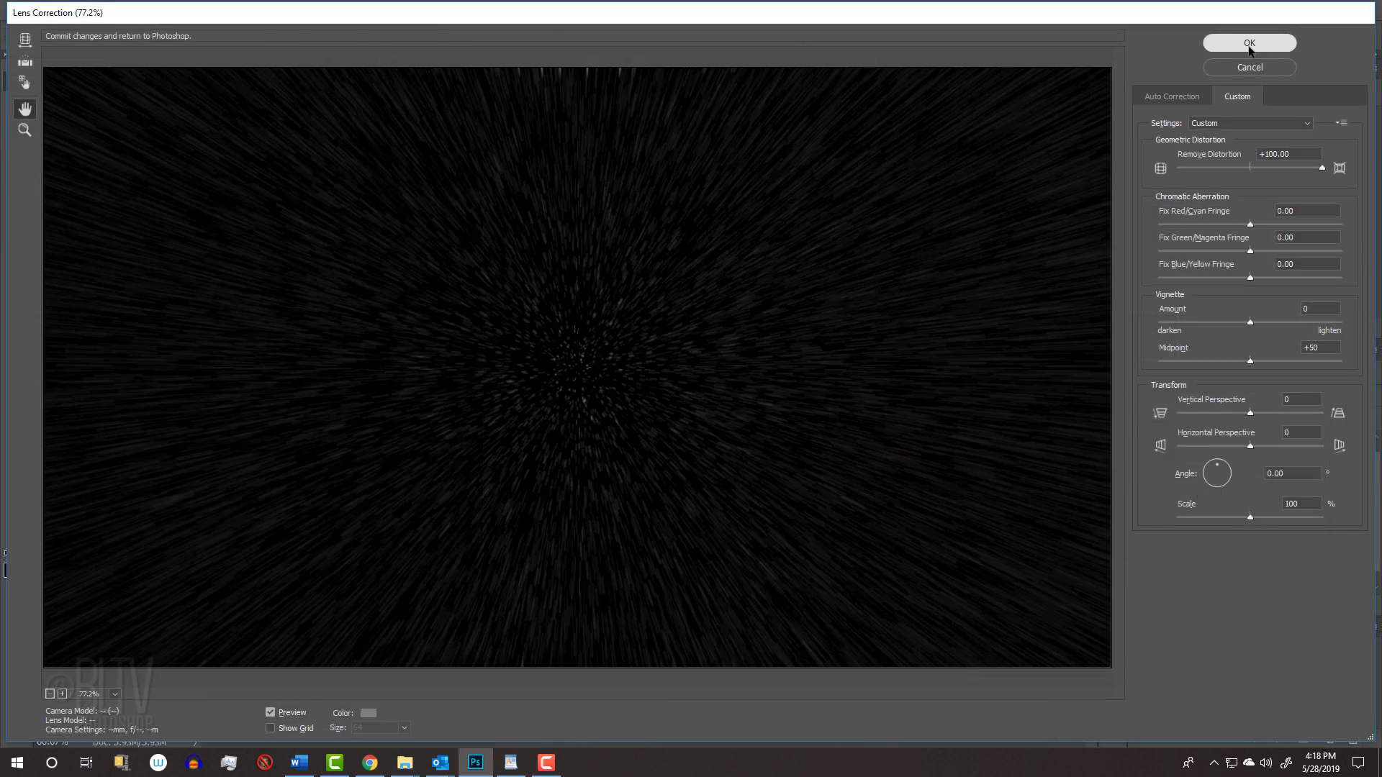
click(958, 76)
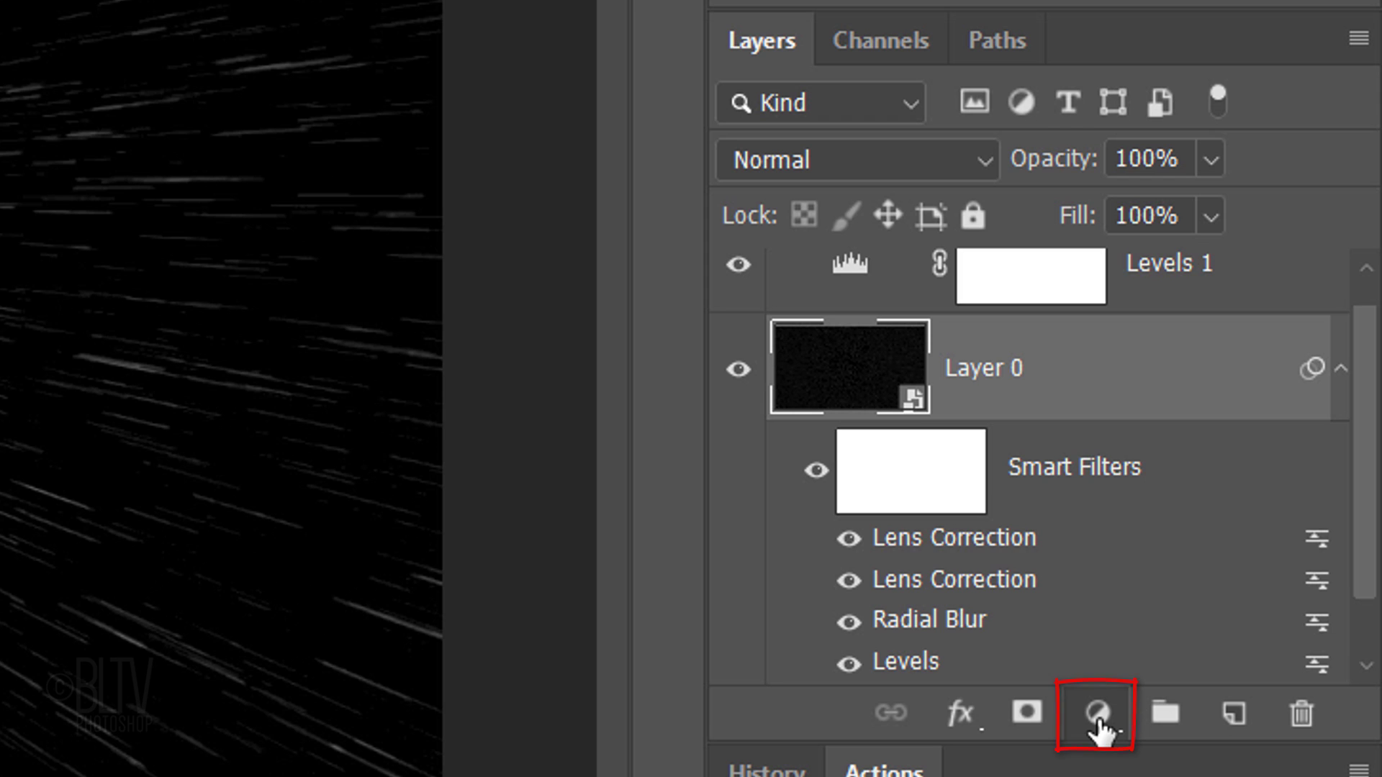
Add a Hue/Saturation adjustment layer with Colorize on and Hue set to 200
click(1098, 728)
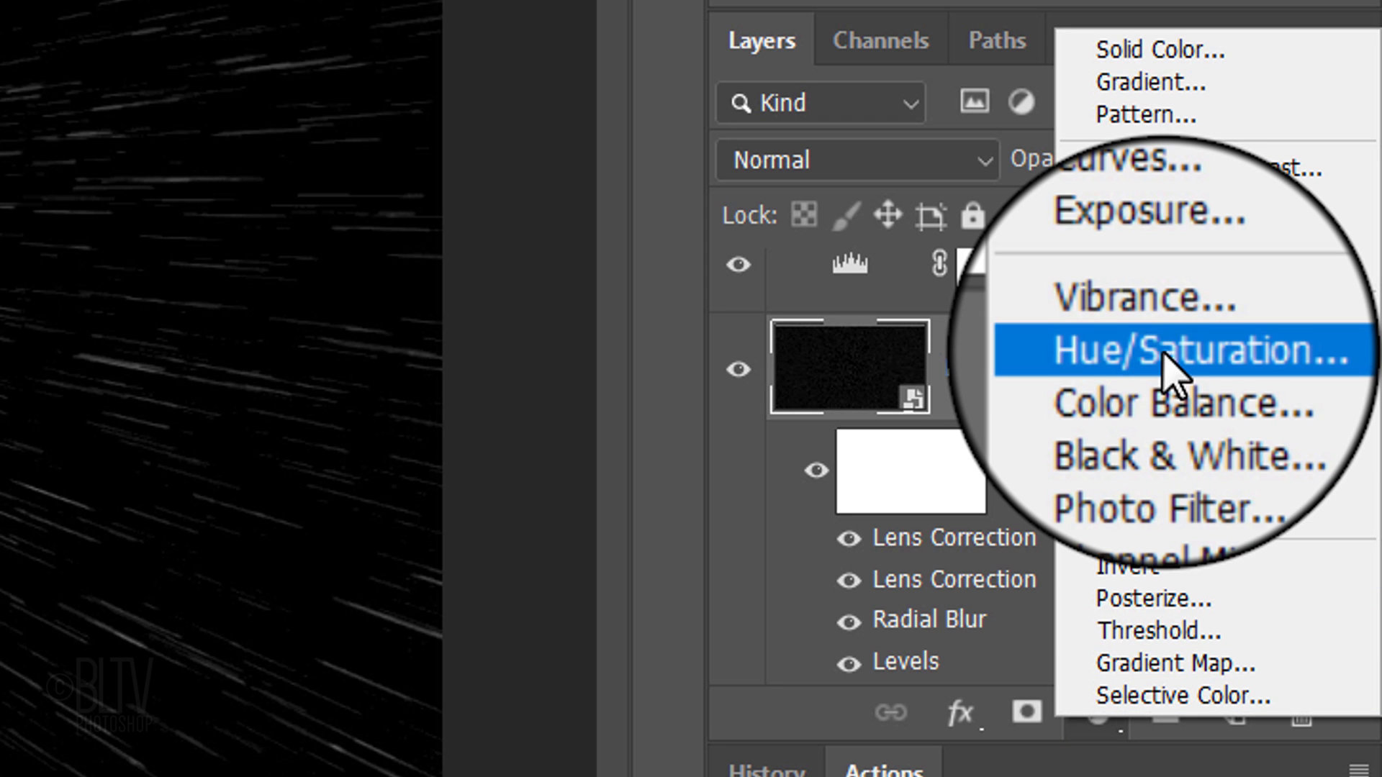
click(1163, 353)
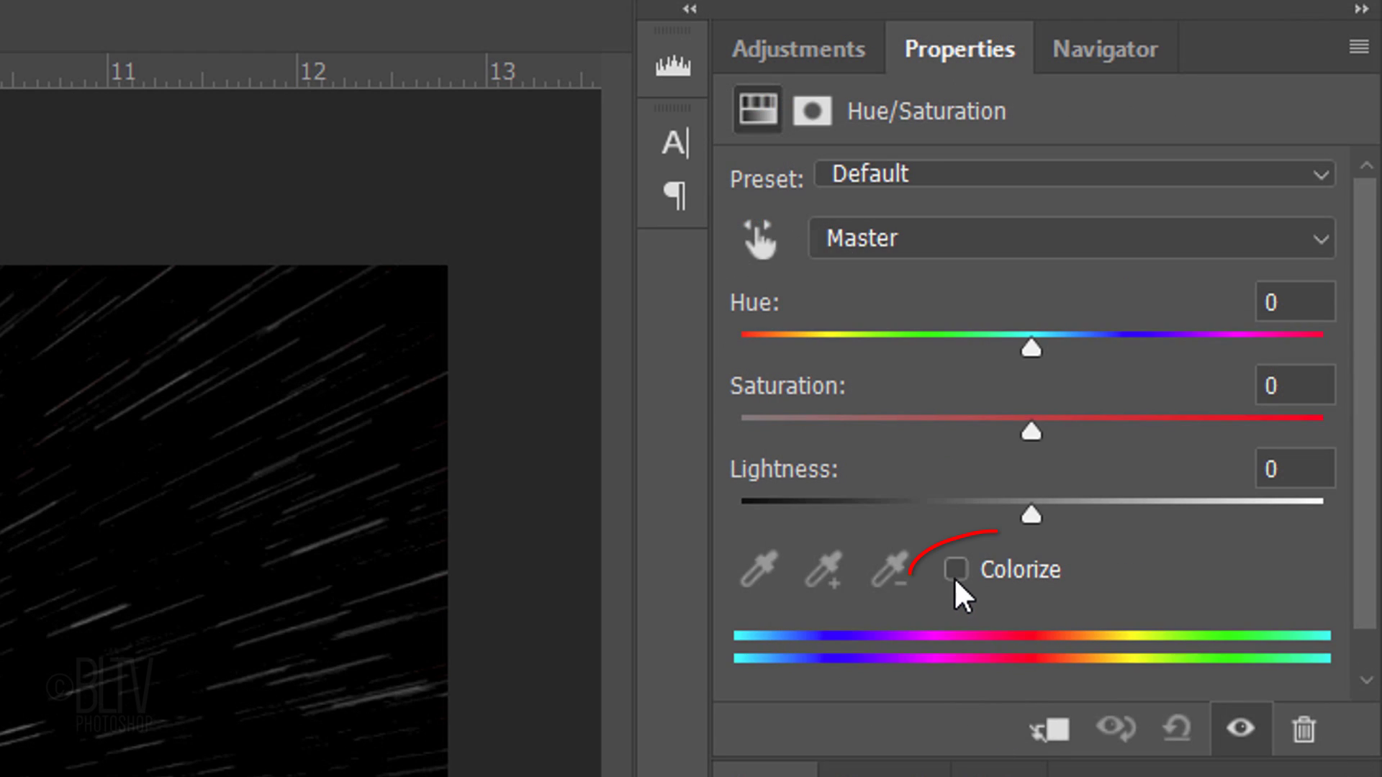
click(956, 570)
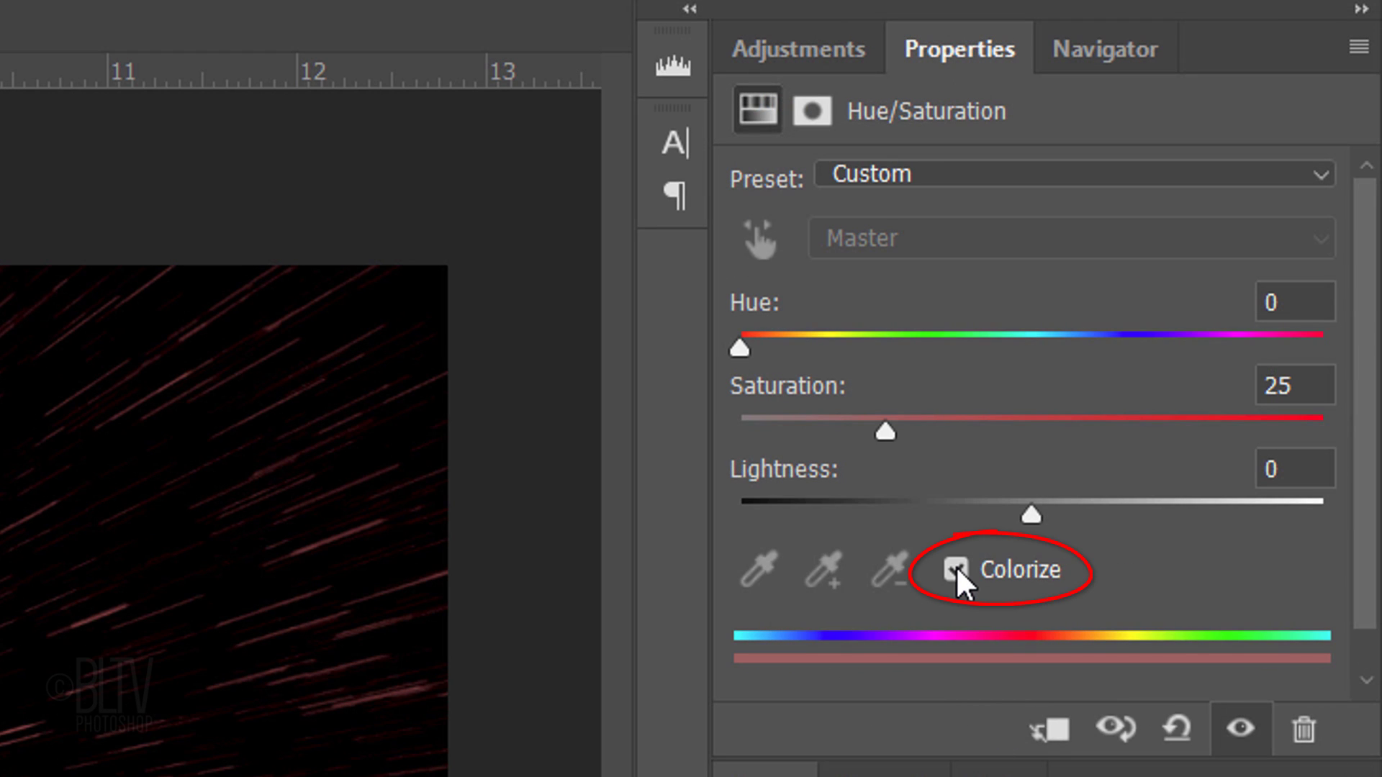
click(1293, 302)
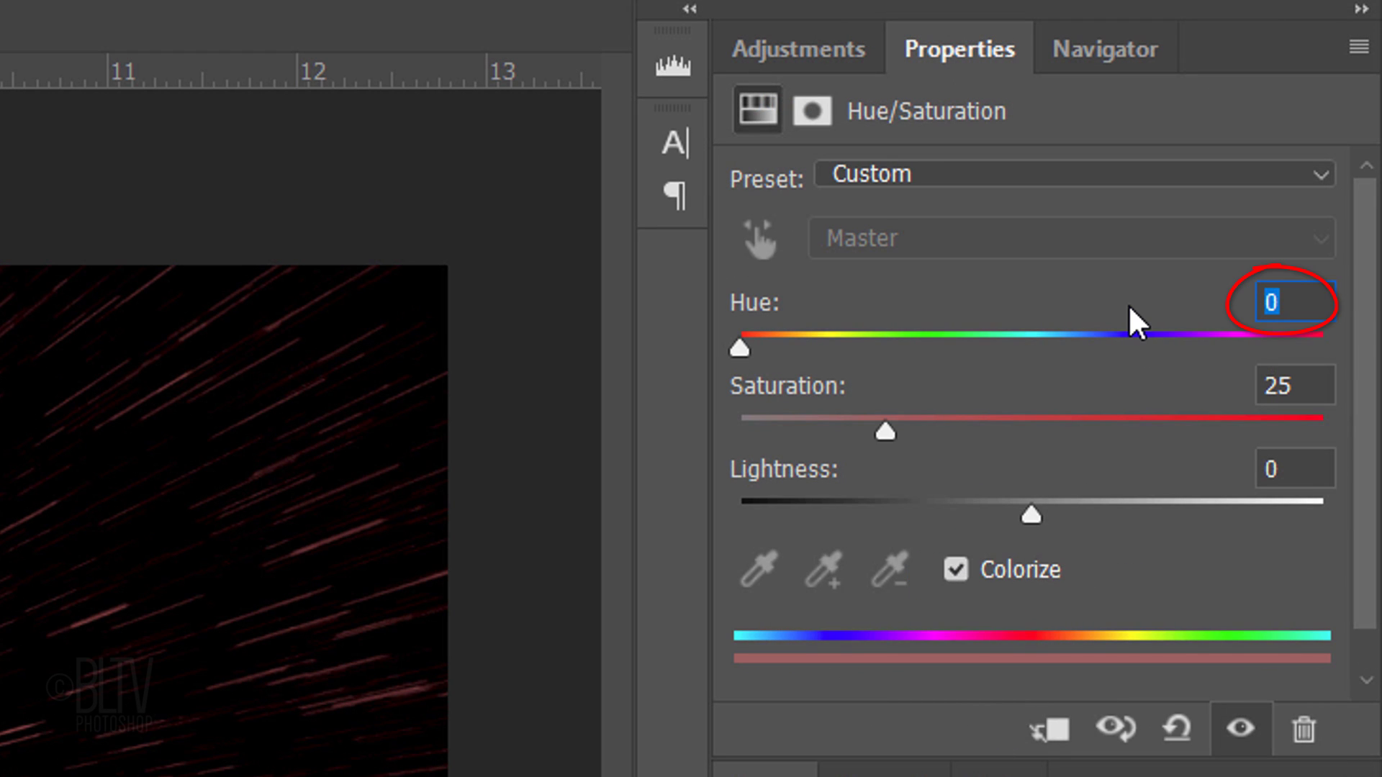
text(200)
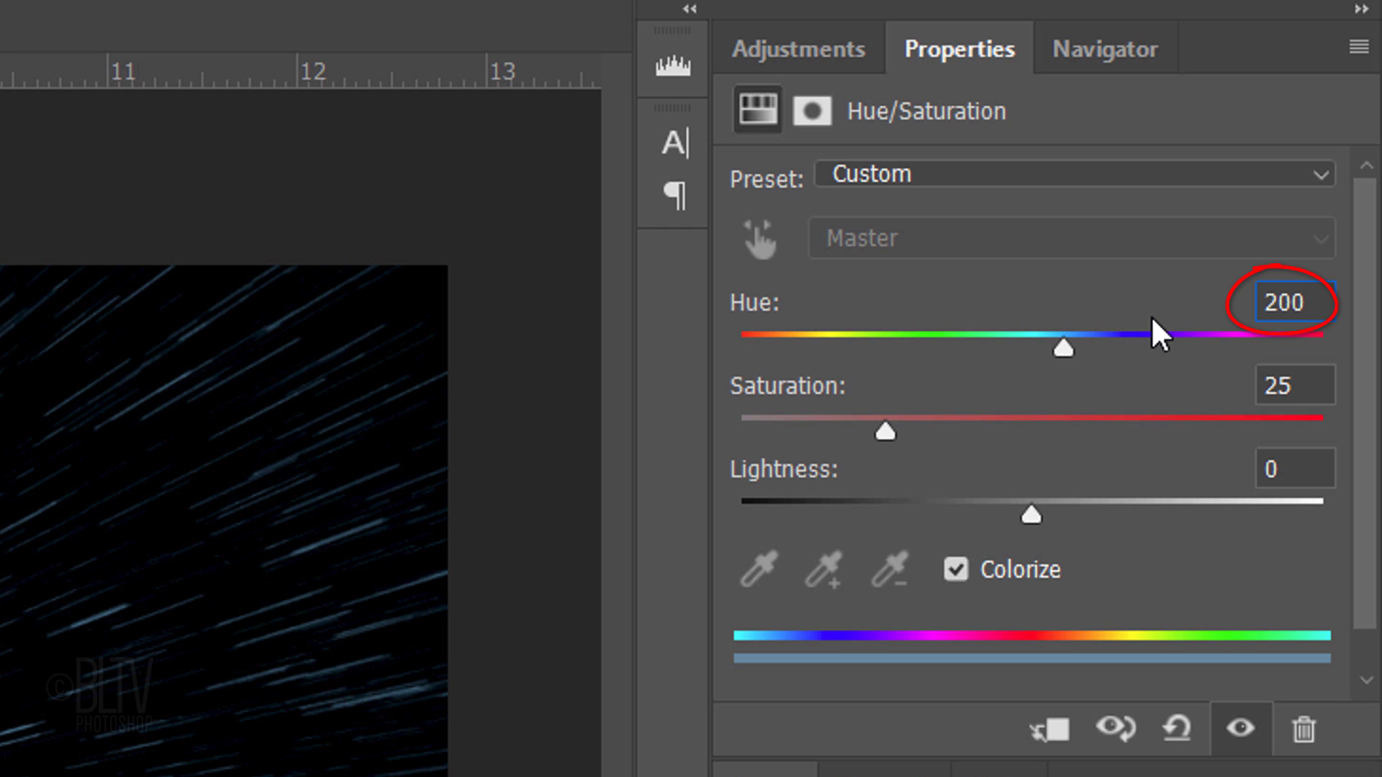
click(1312, 386)
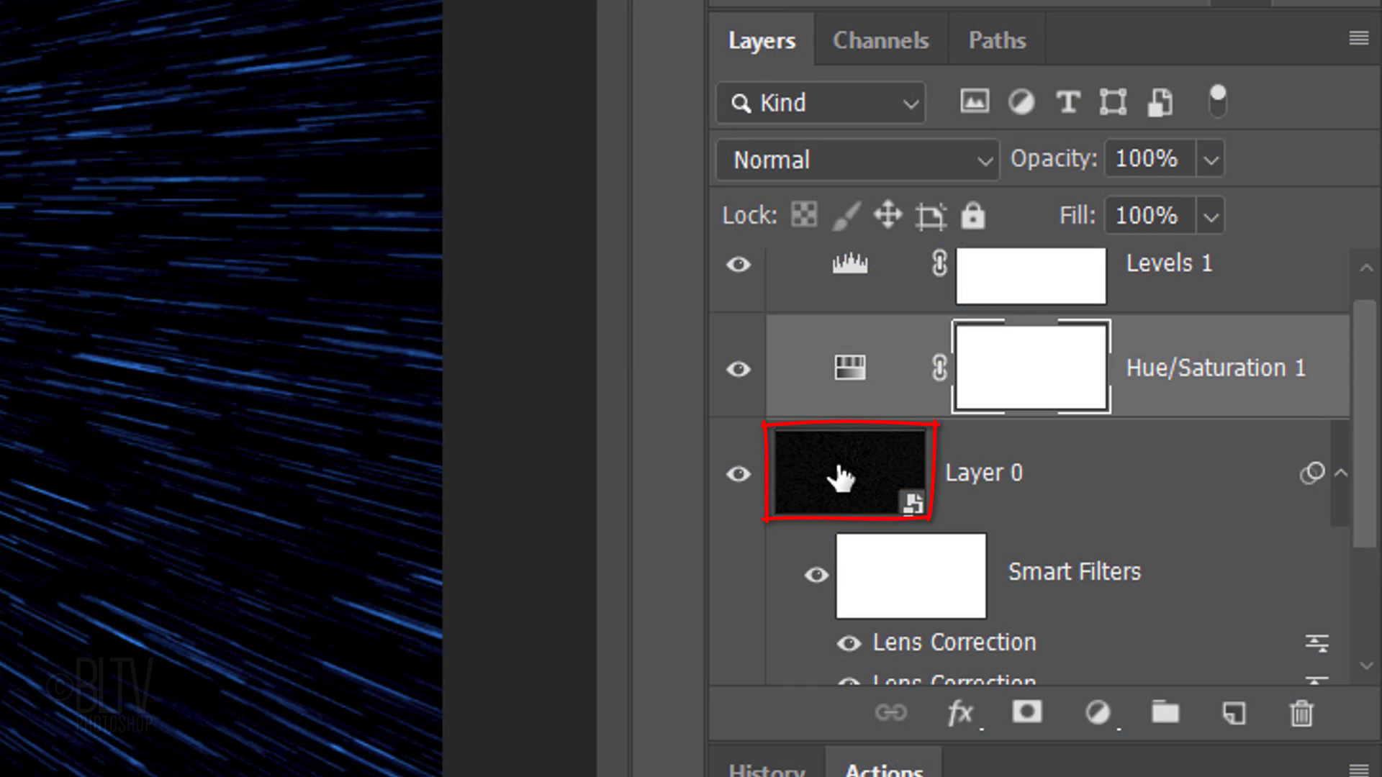
Collapse Layer 0's smart filters, add a new Layer 1 above it, and open its blend modes
click(833, 478)
scroll(835, 477, down, 2)
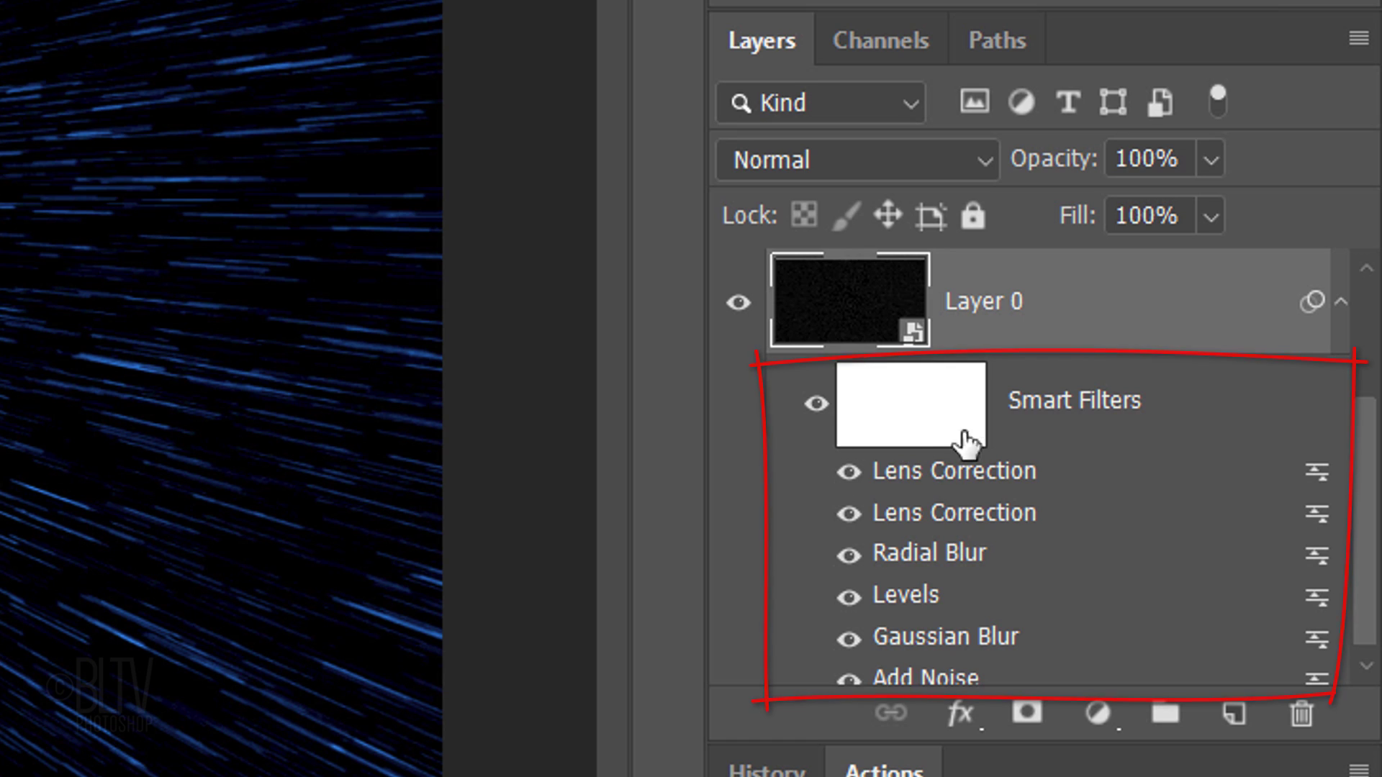
click(1342, 311)
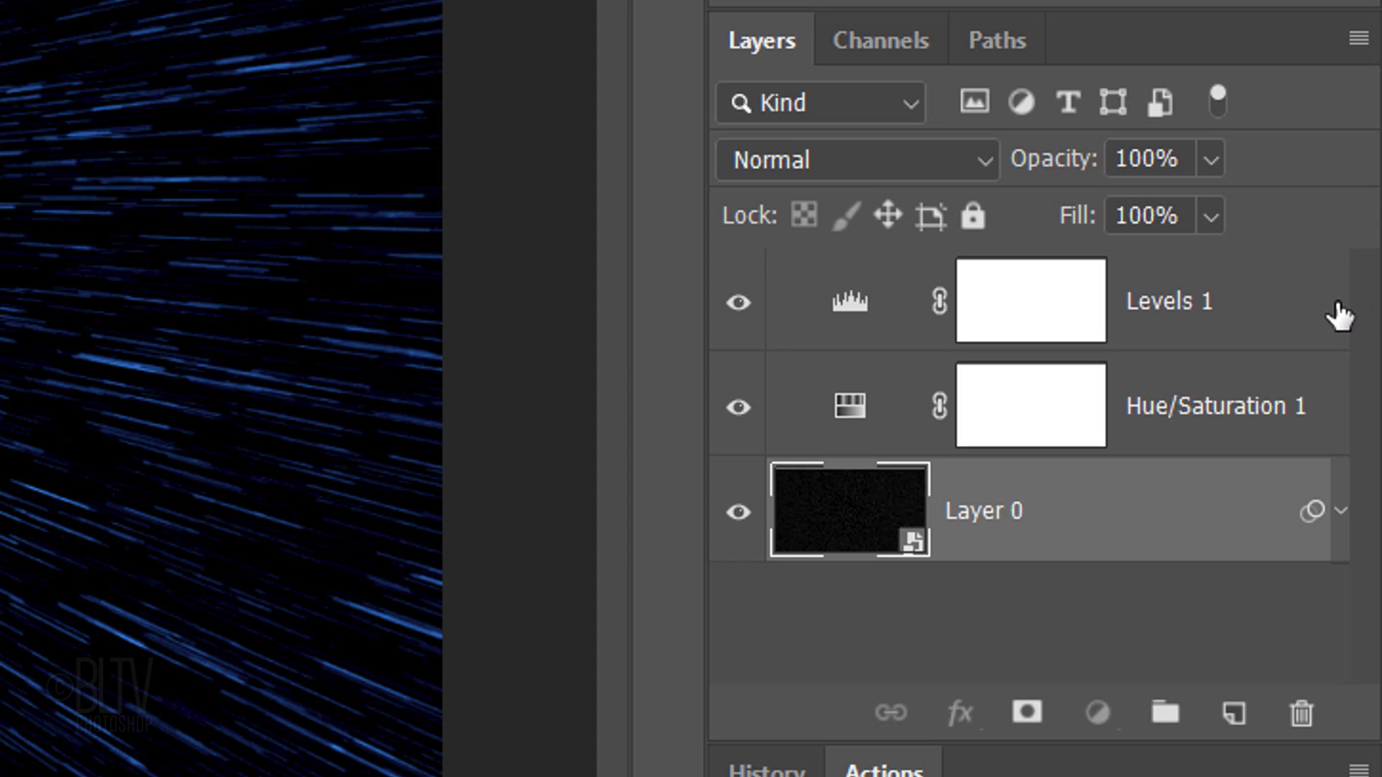
click(1234, 715)
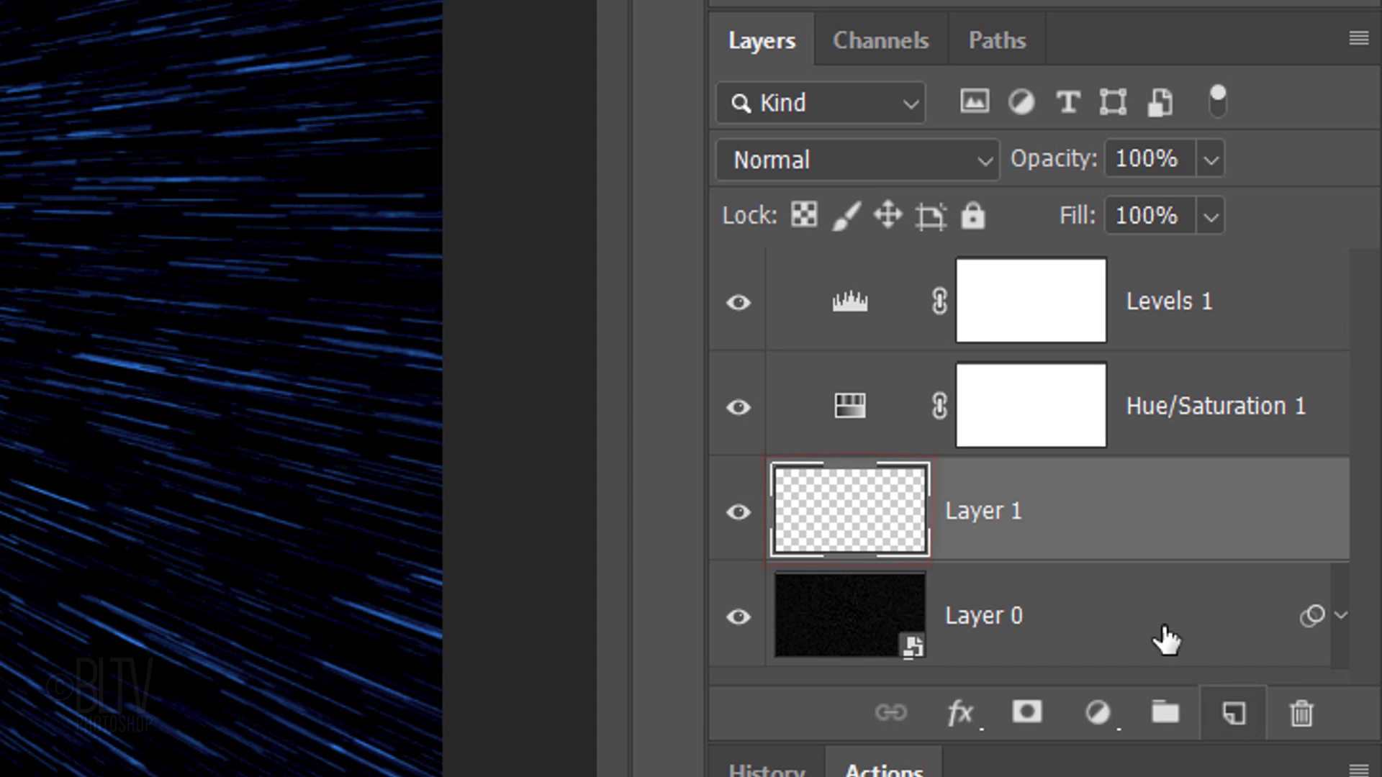
click(849, 165)
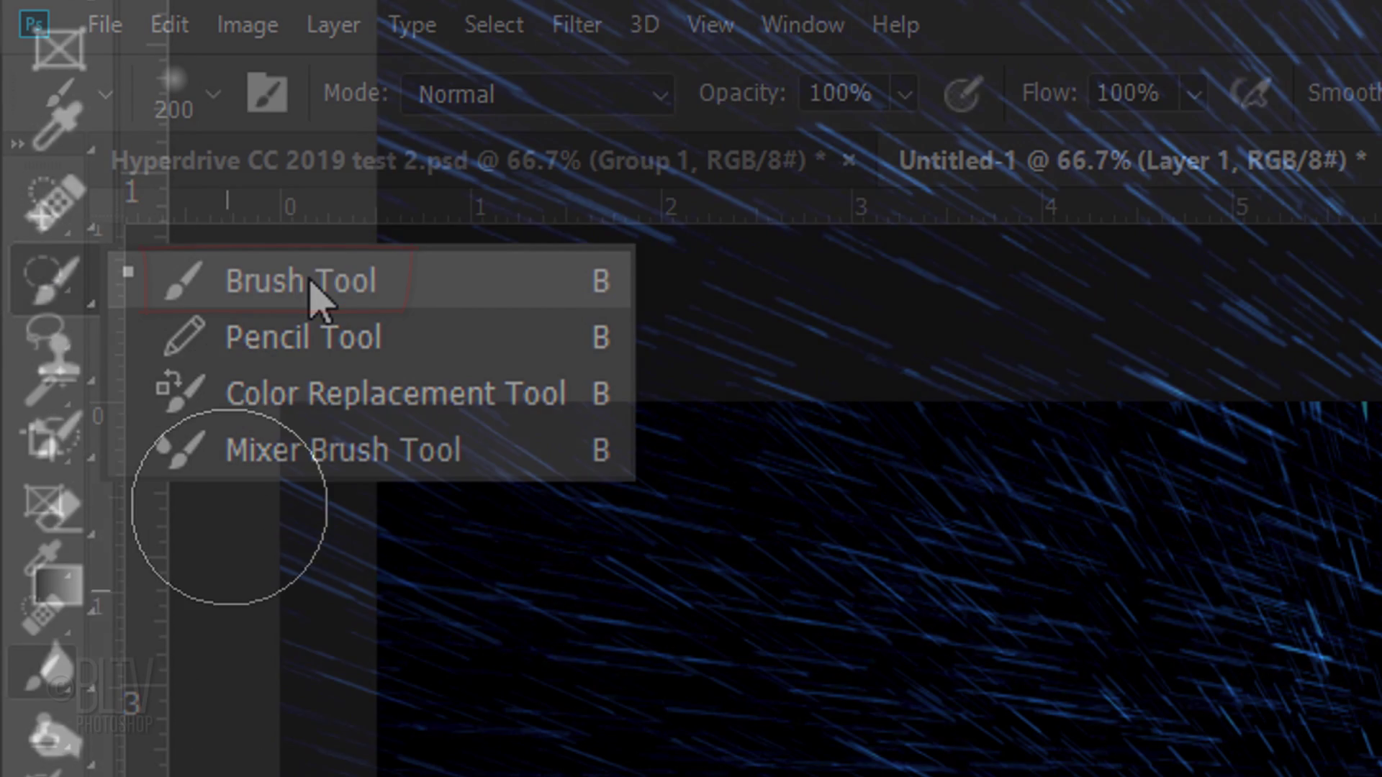
Select the Brush Tool with a soft round 200 px tip at 10% opacity
click(317, 285)
click(209, 88)
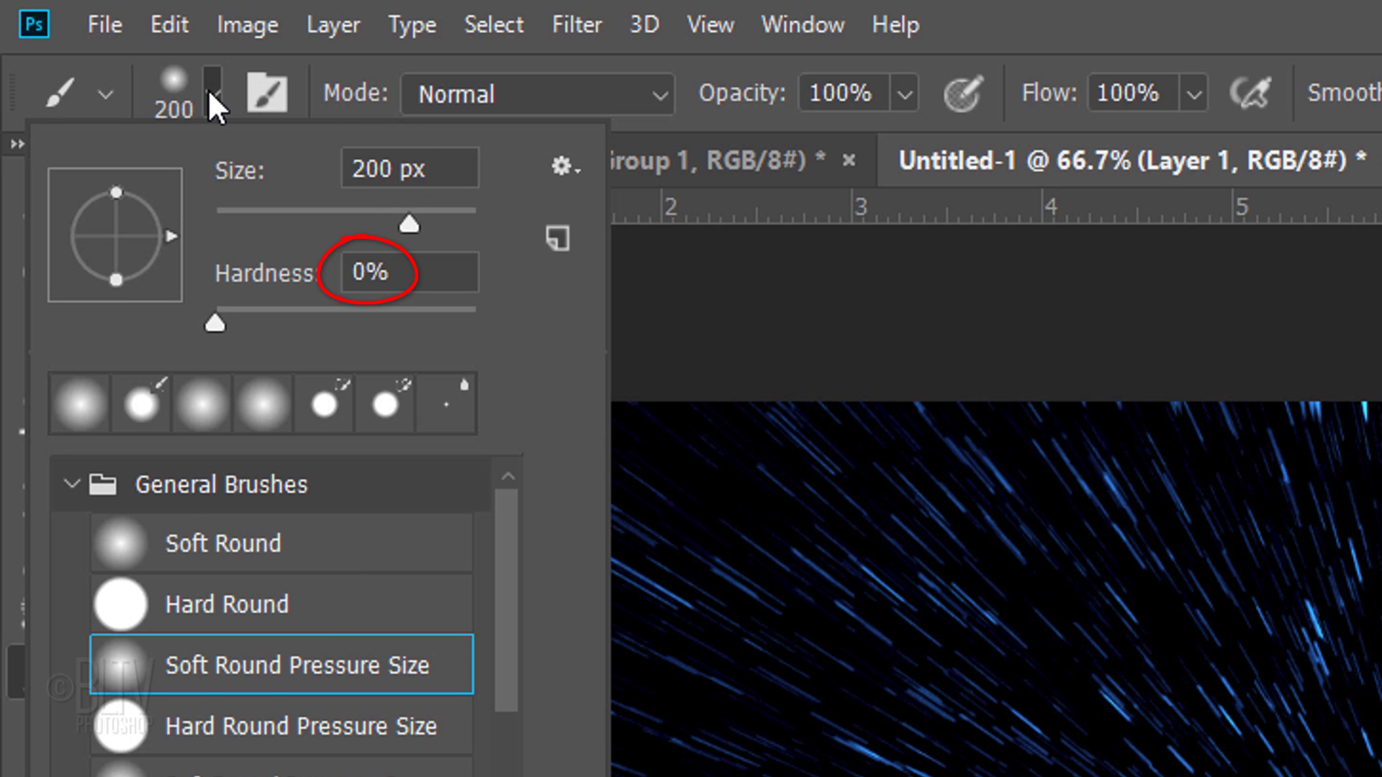
click(210, 91)
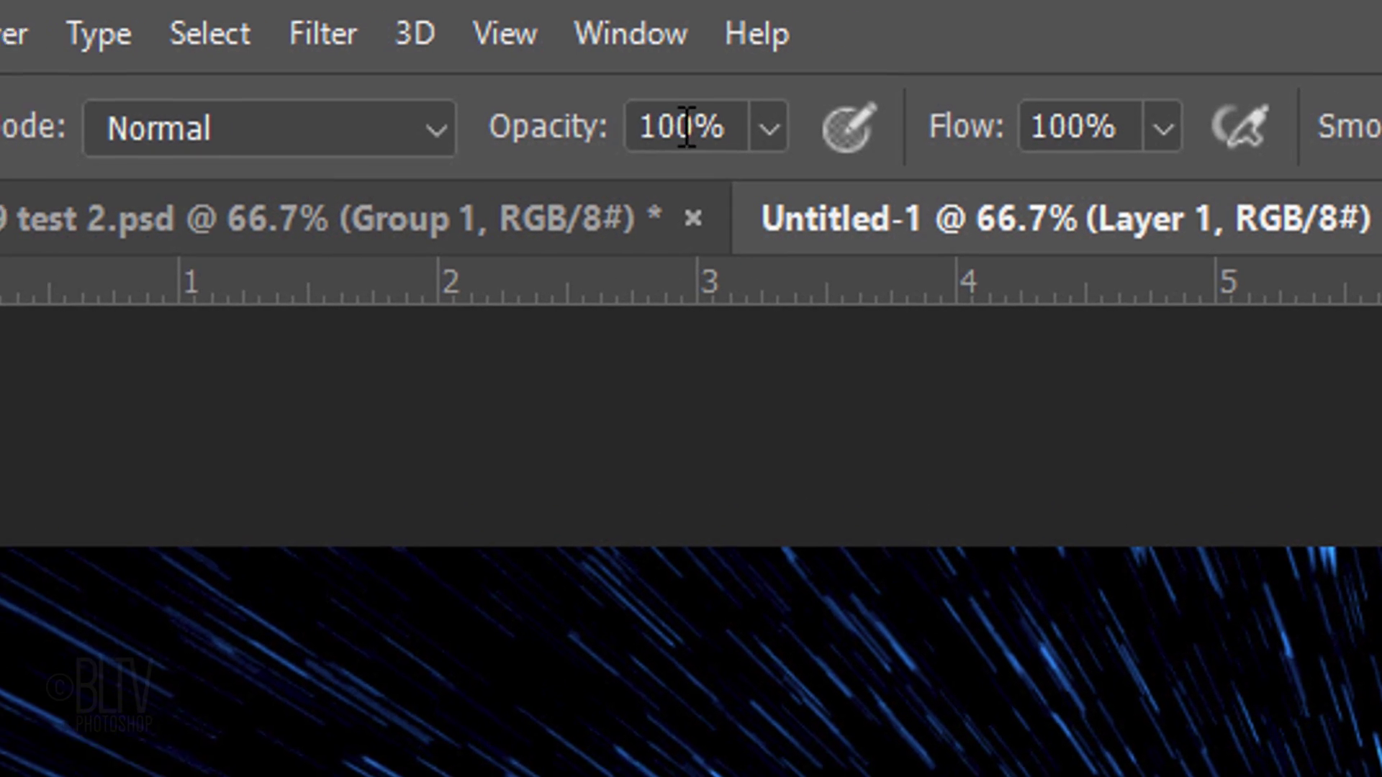
double_click(687, 126)
text(10)
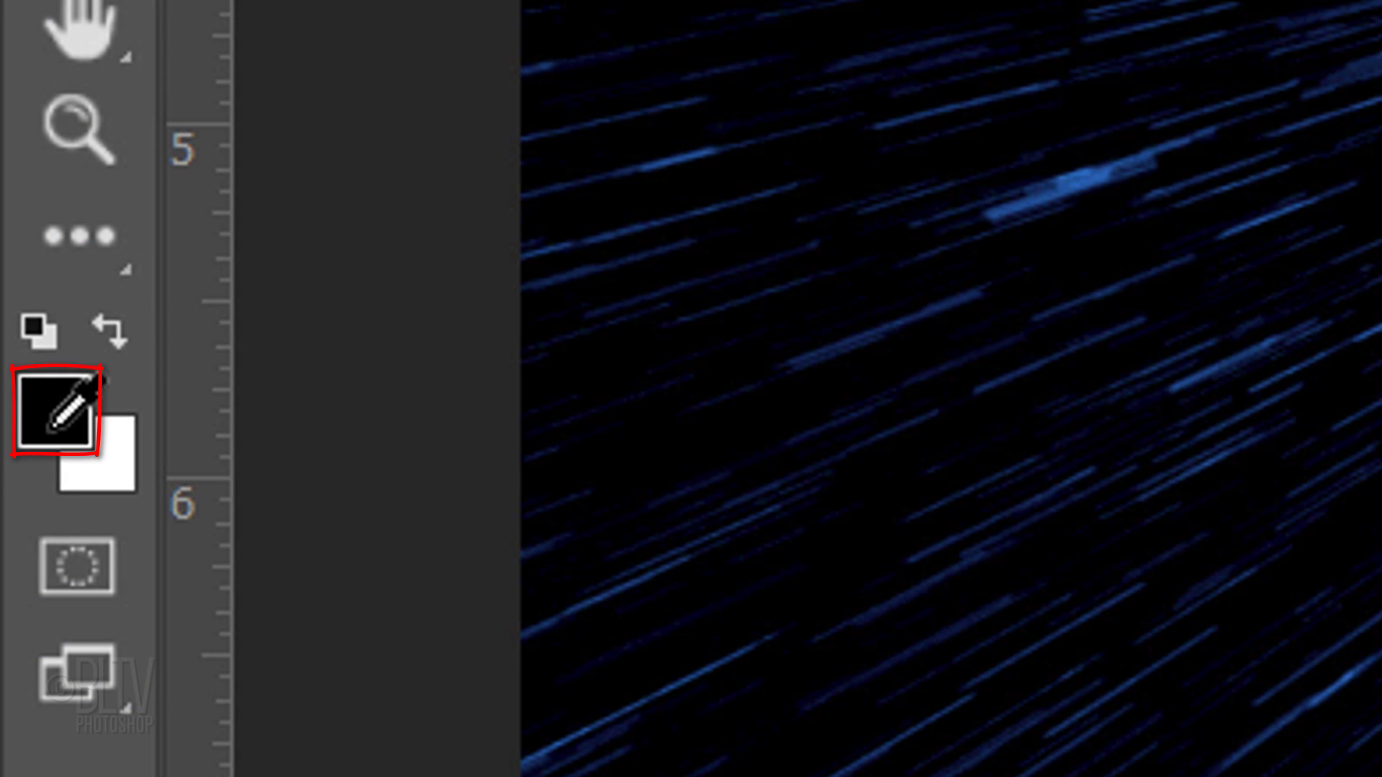
Set the foreground colour to blue #227AFF
click(52, 427)
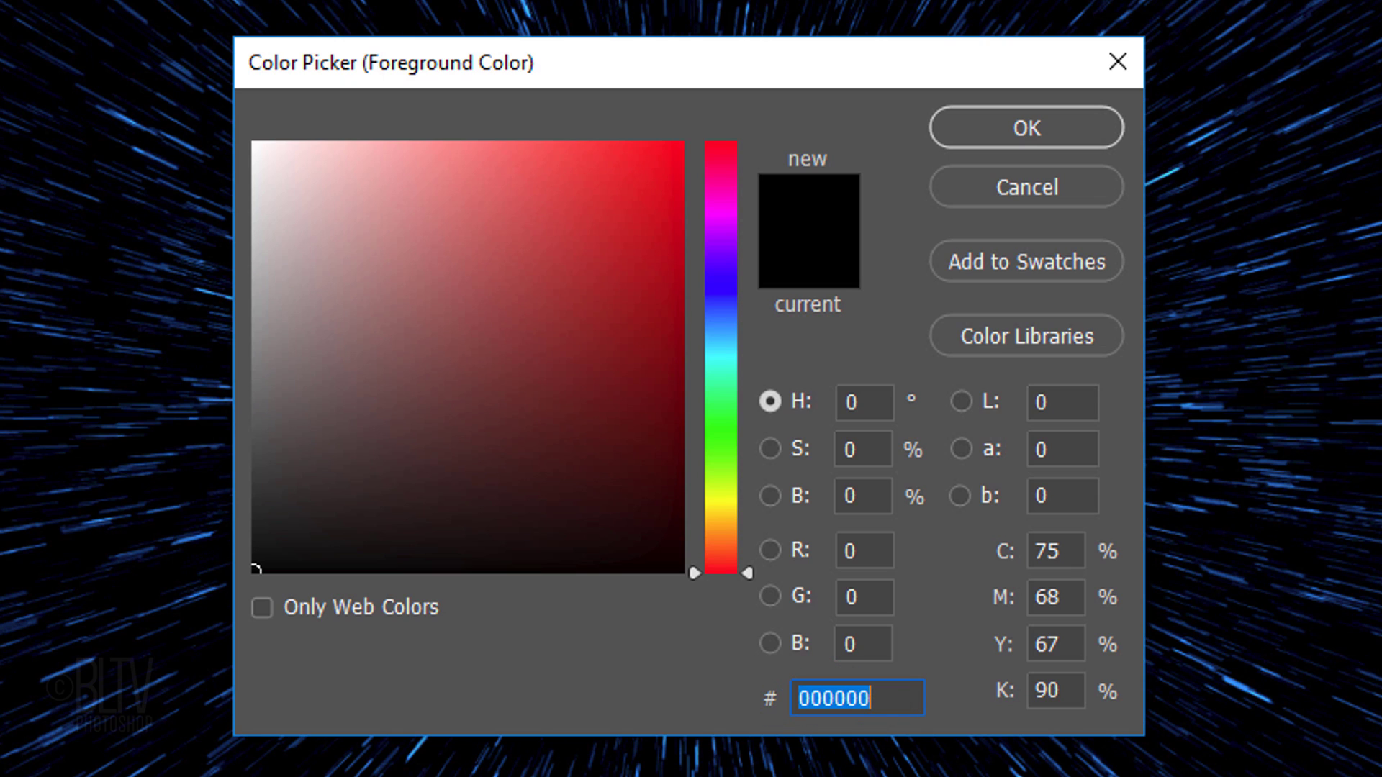
text(22)
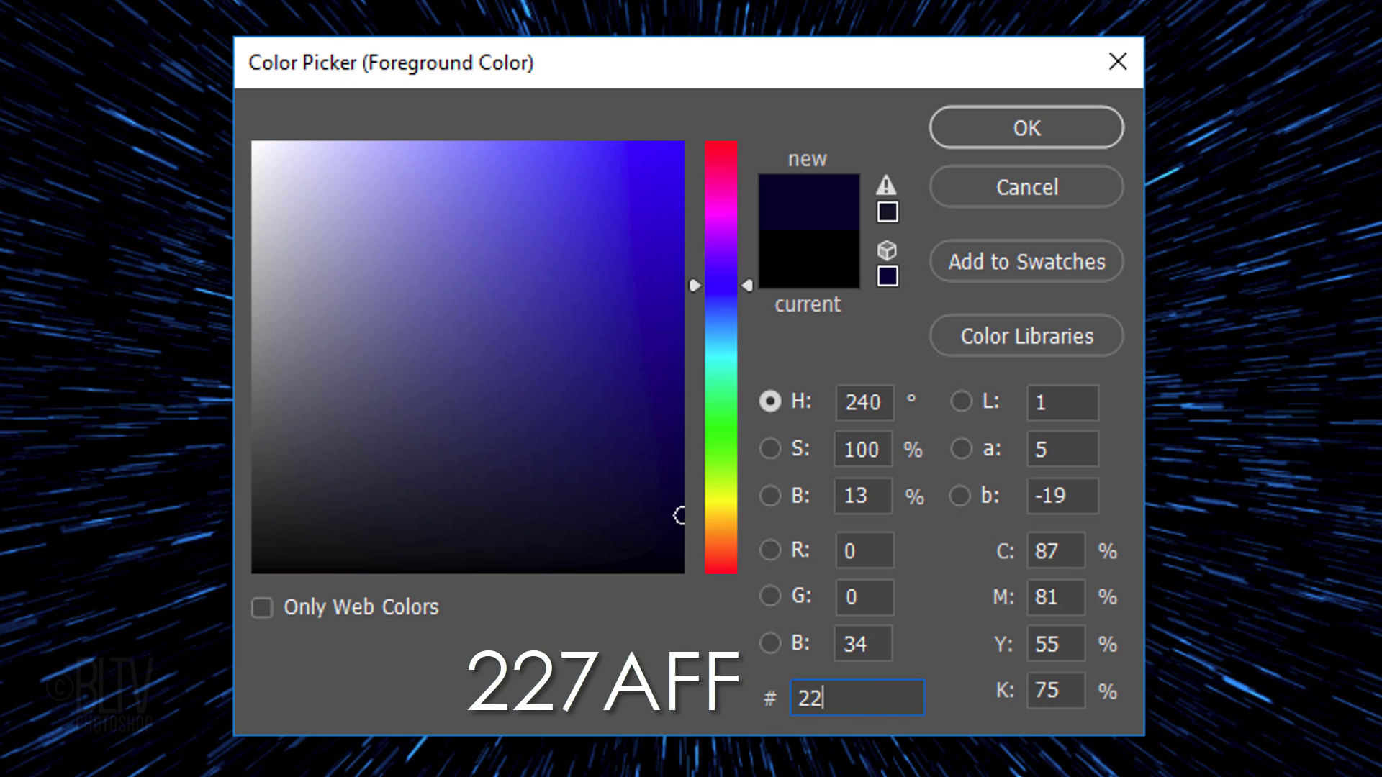
text(7AF)
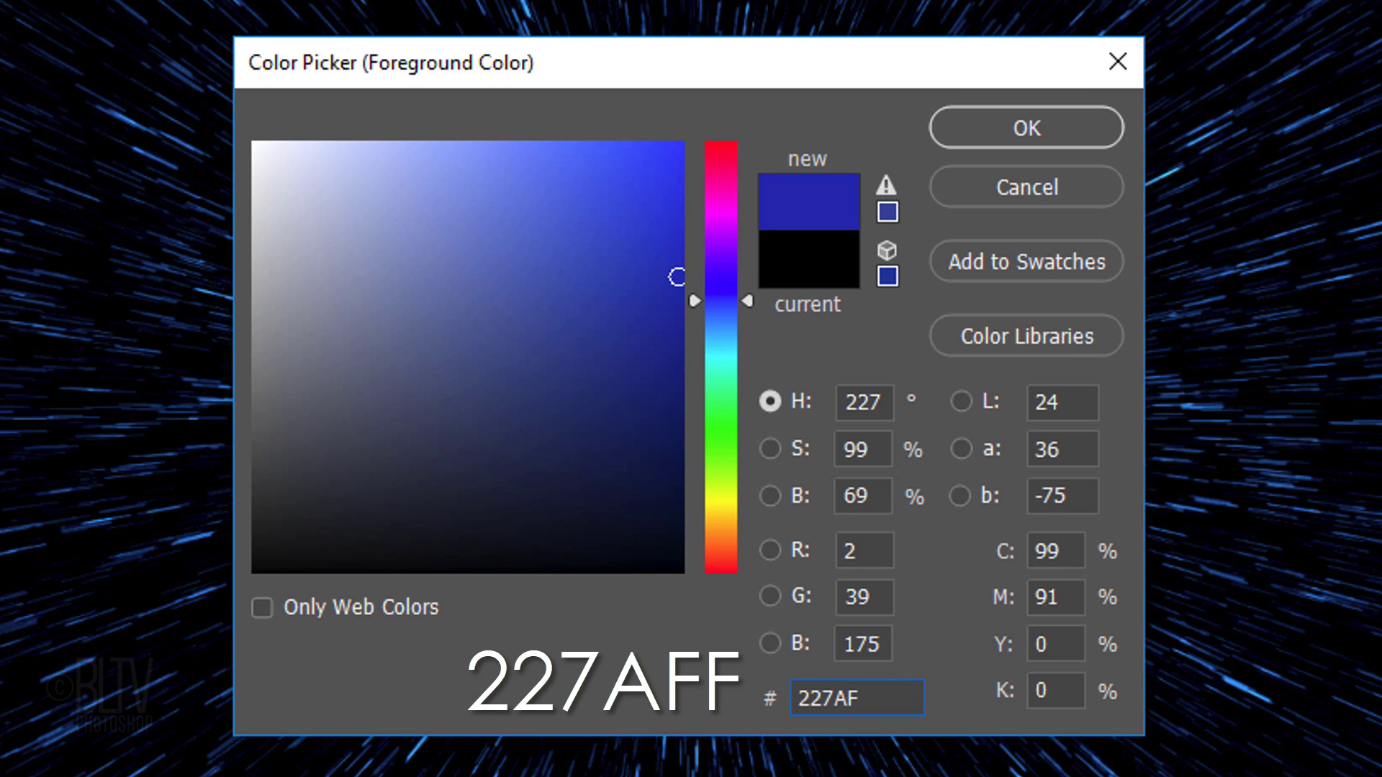
text(F)
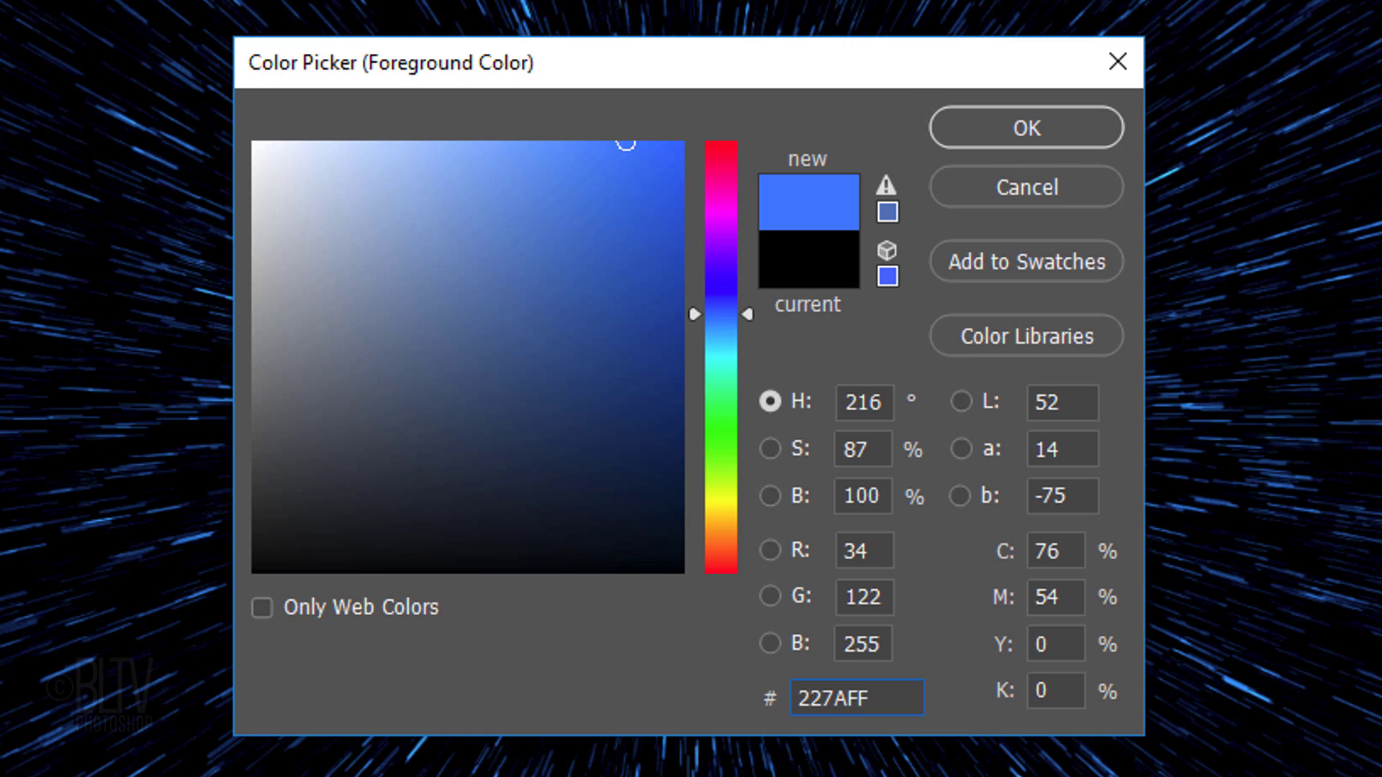
key(Return)
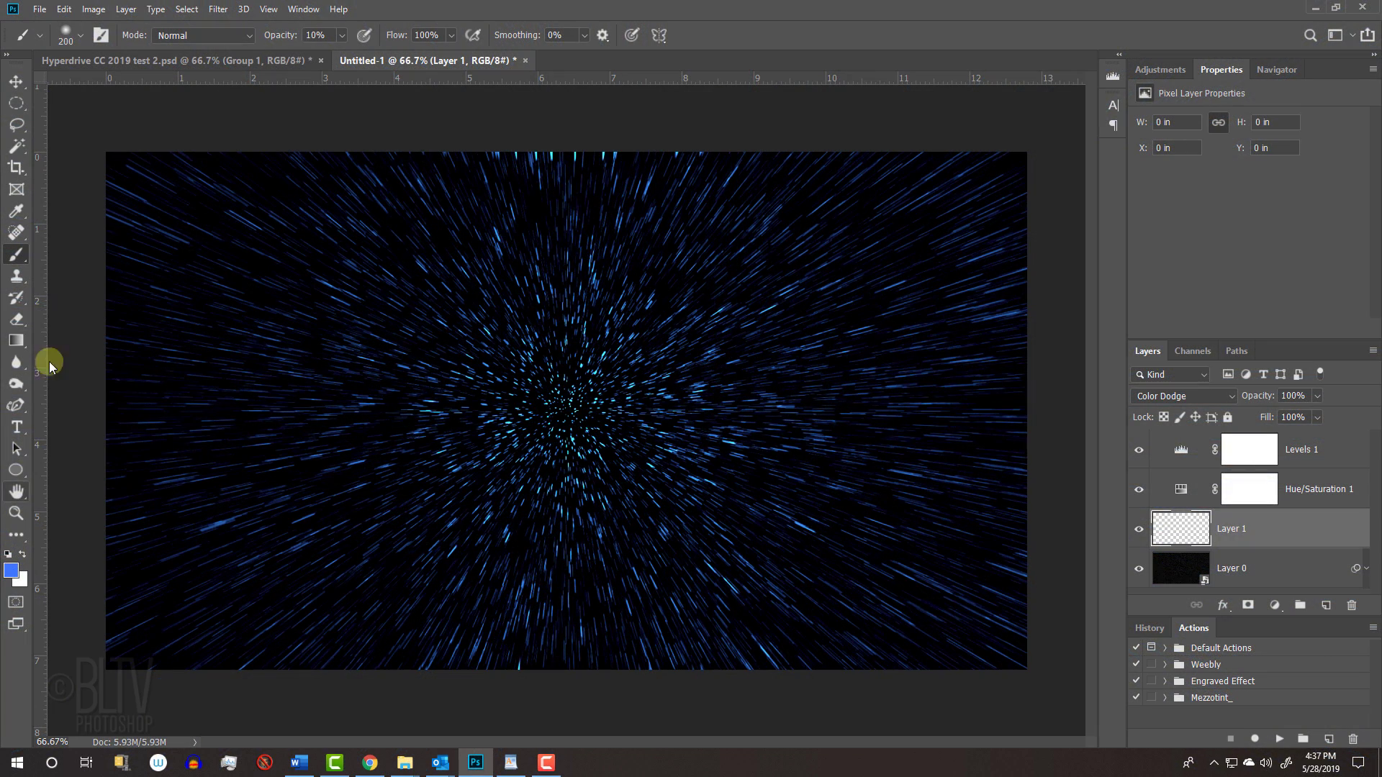
Paint straight blue strokes along the top and bottom edges, undoing one stray stroke
click(73, 234)
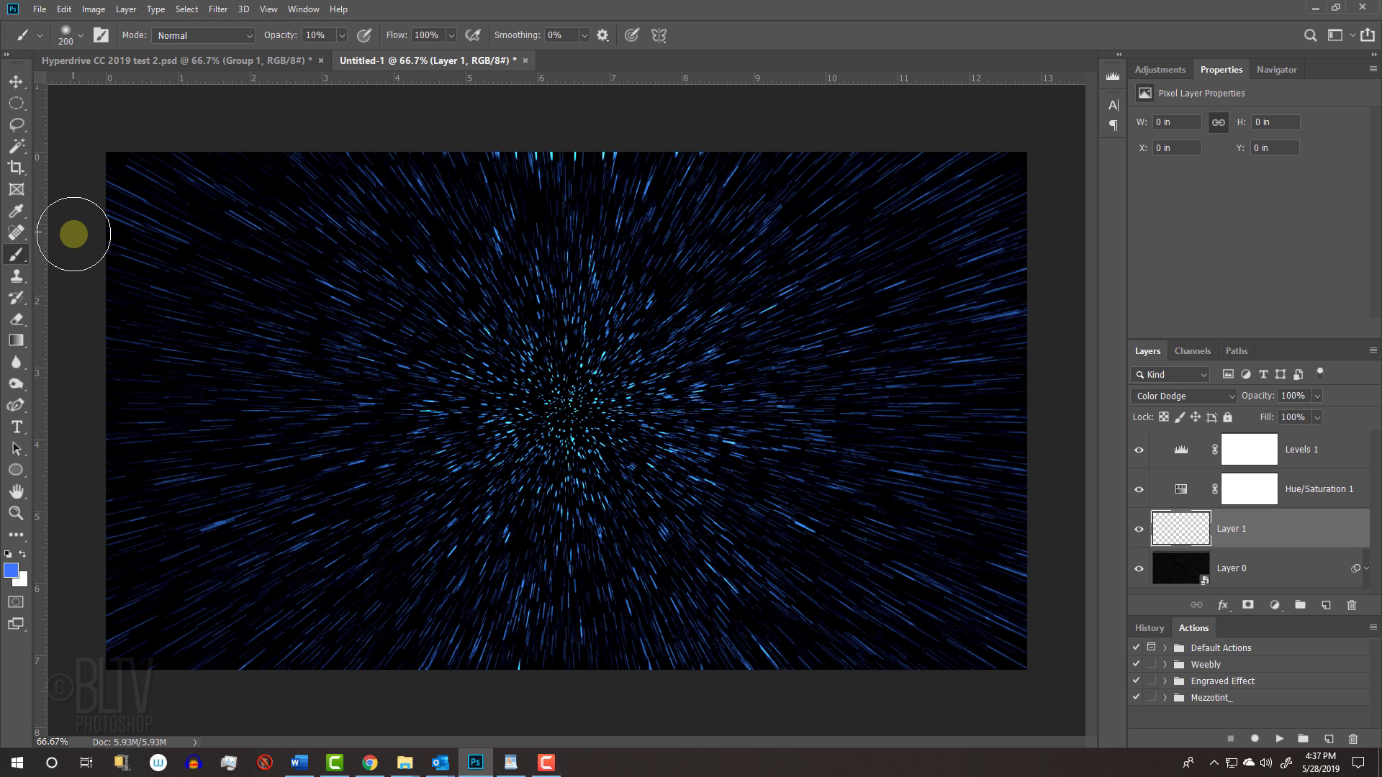
drag(74, 234, 1196, 266)
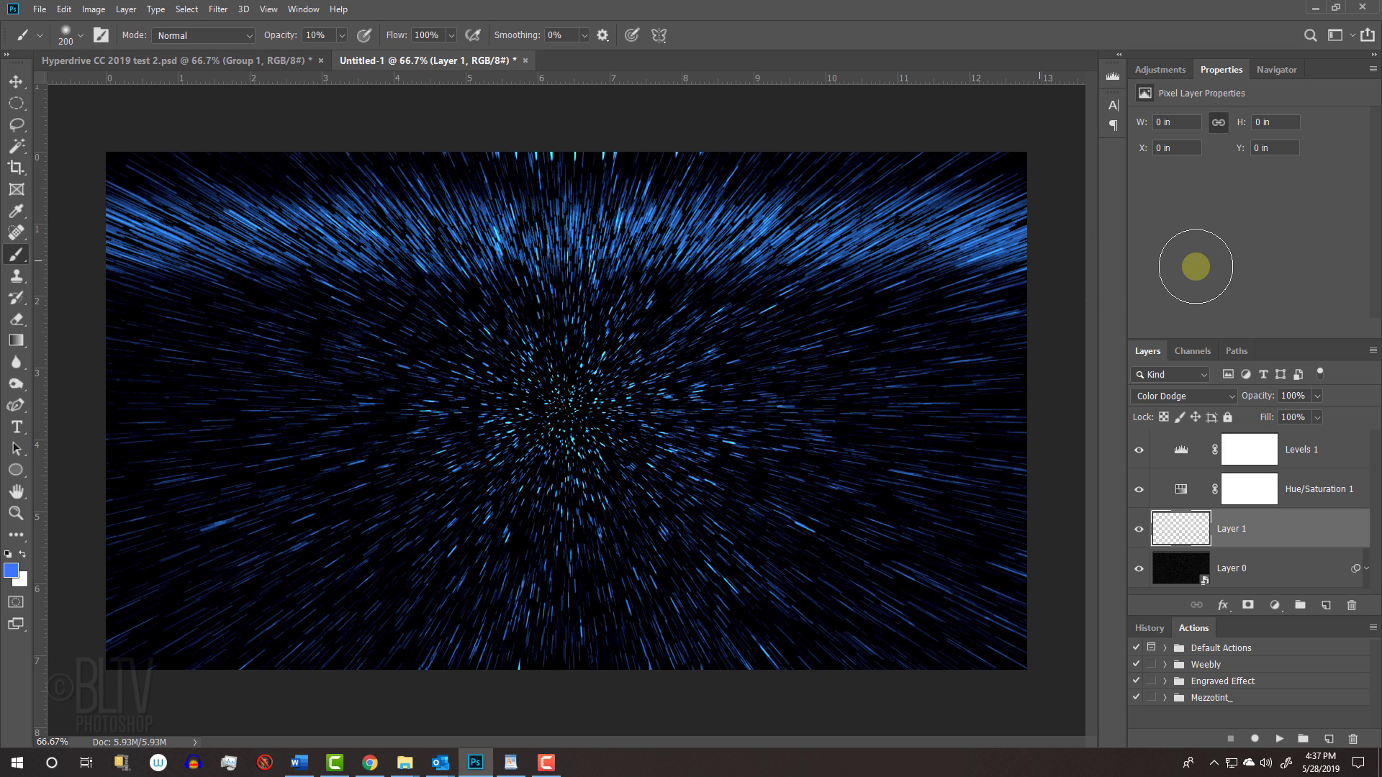
key(ctrl+z)
shift+click(83, 590)
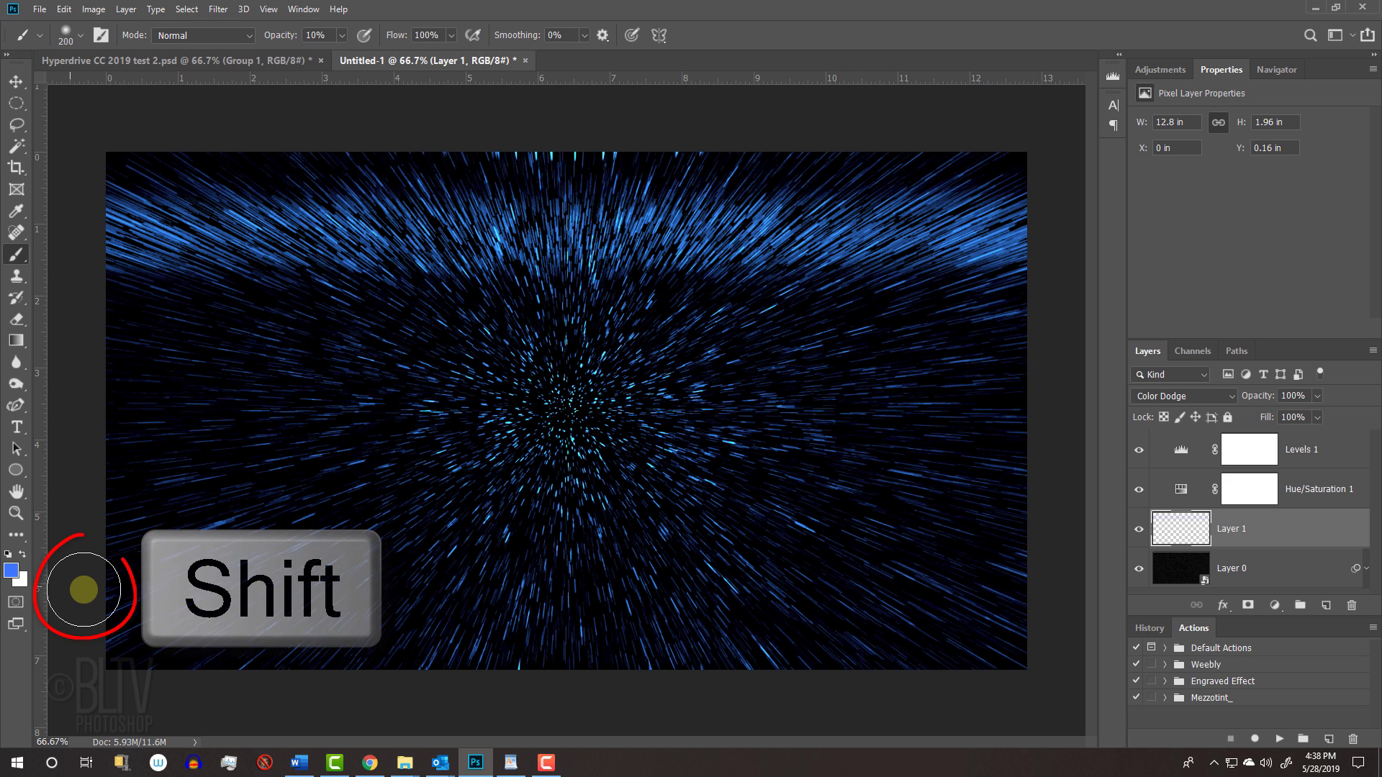
drag(87, 586, 1156, 584)
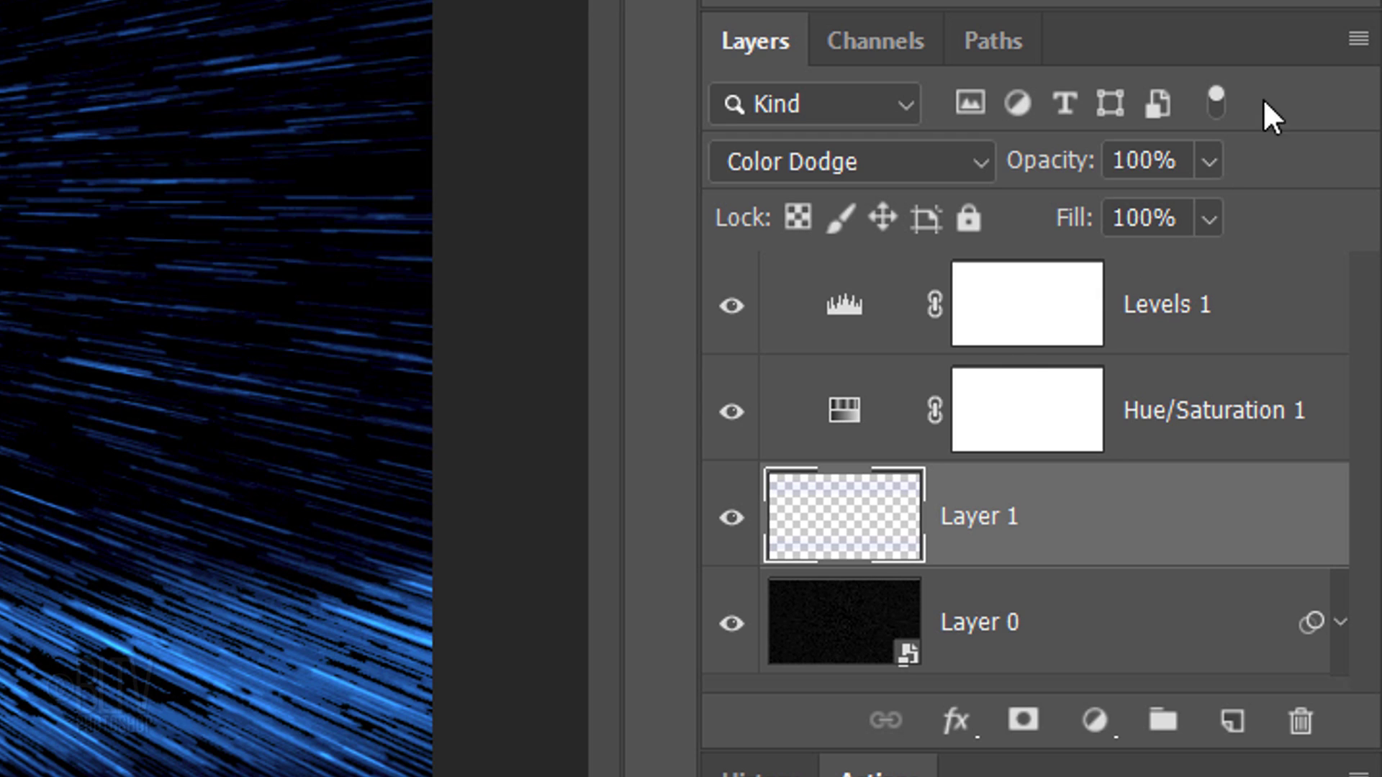
Convert Layer 1 to a smart object and apply Polar Coordinates, Rectangular to Polar
click(1359, 36)
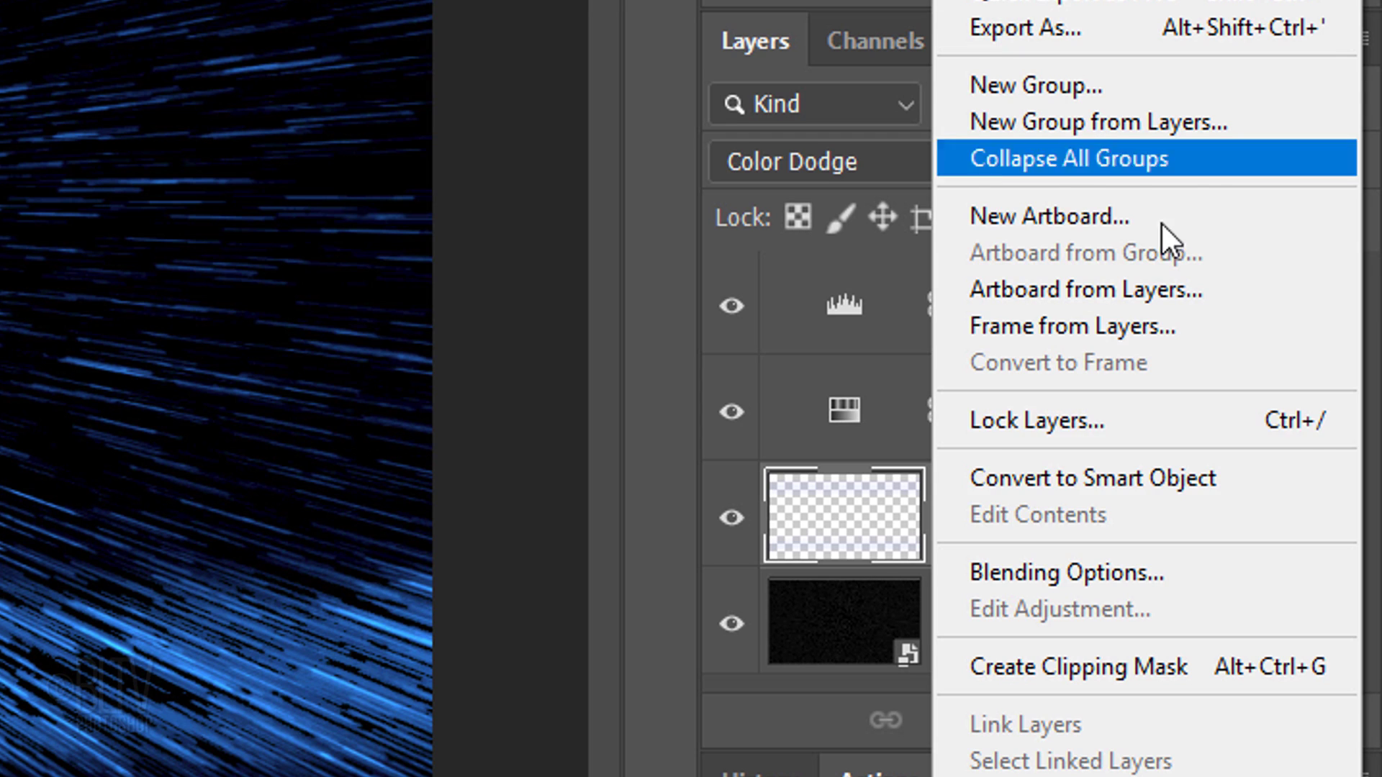
click(1059, 478)
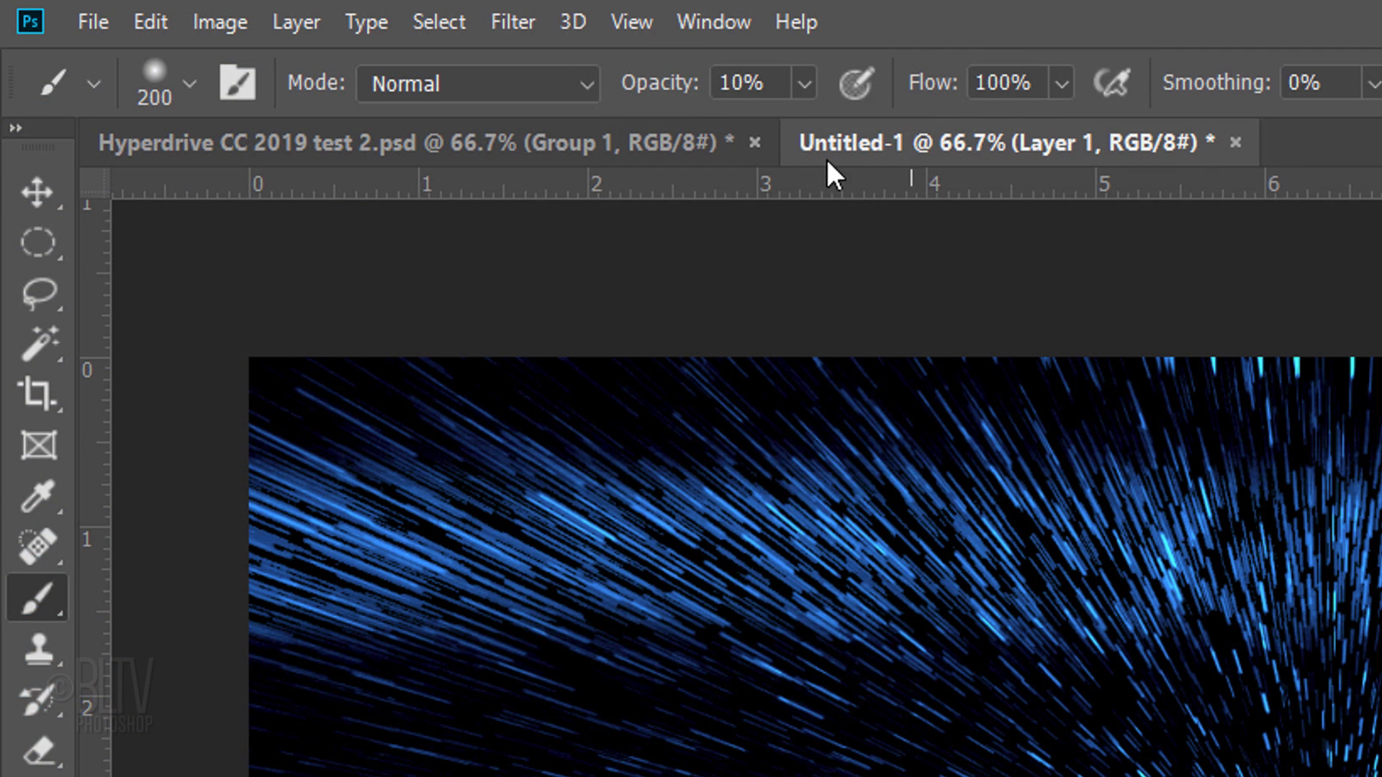
click(513, 23)
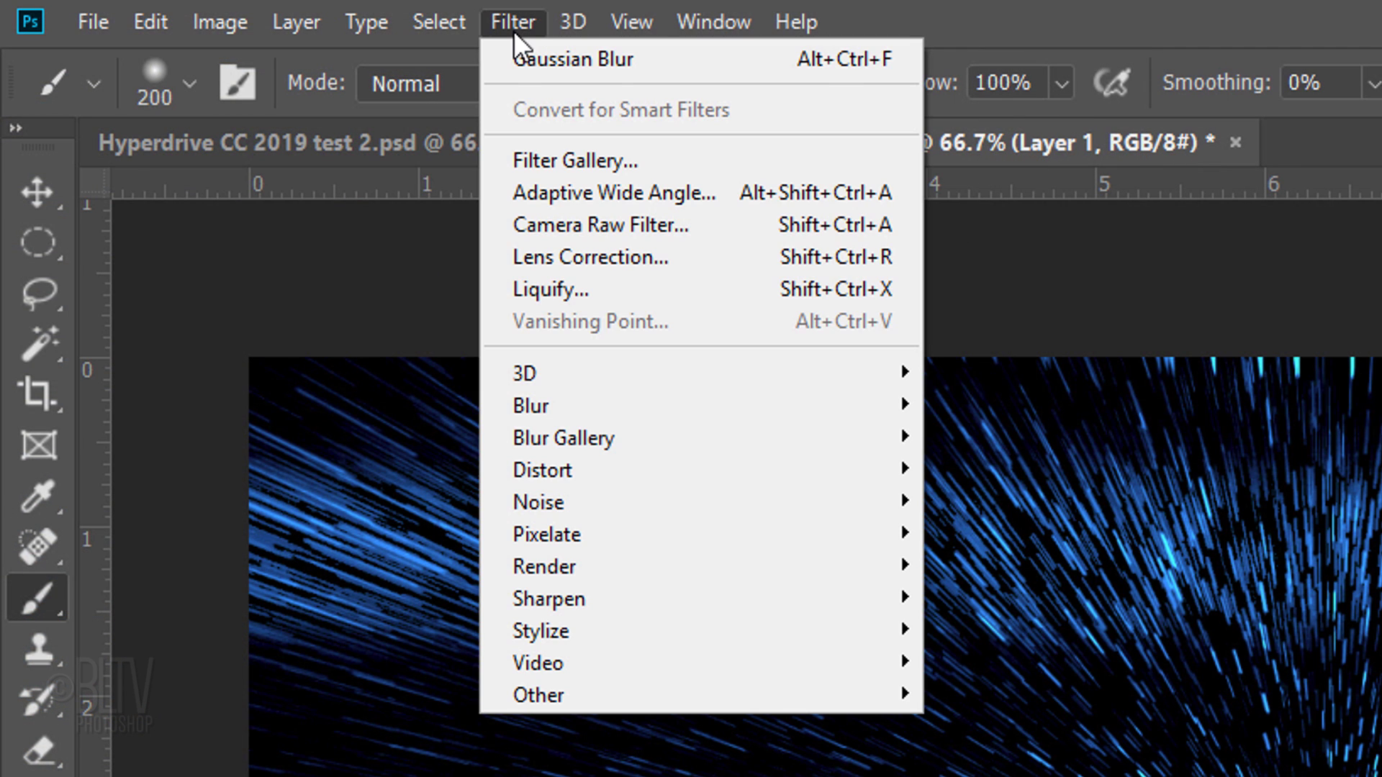
mouse_move(555, 475)
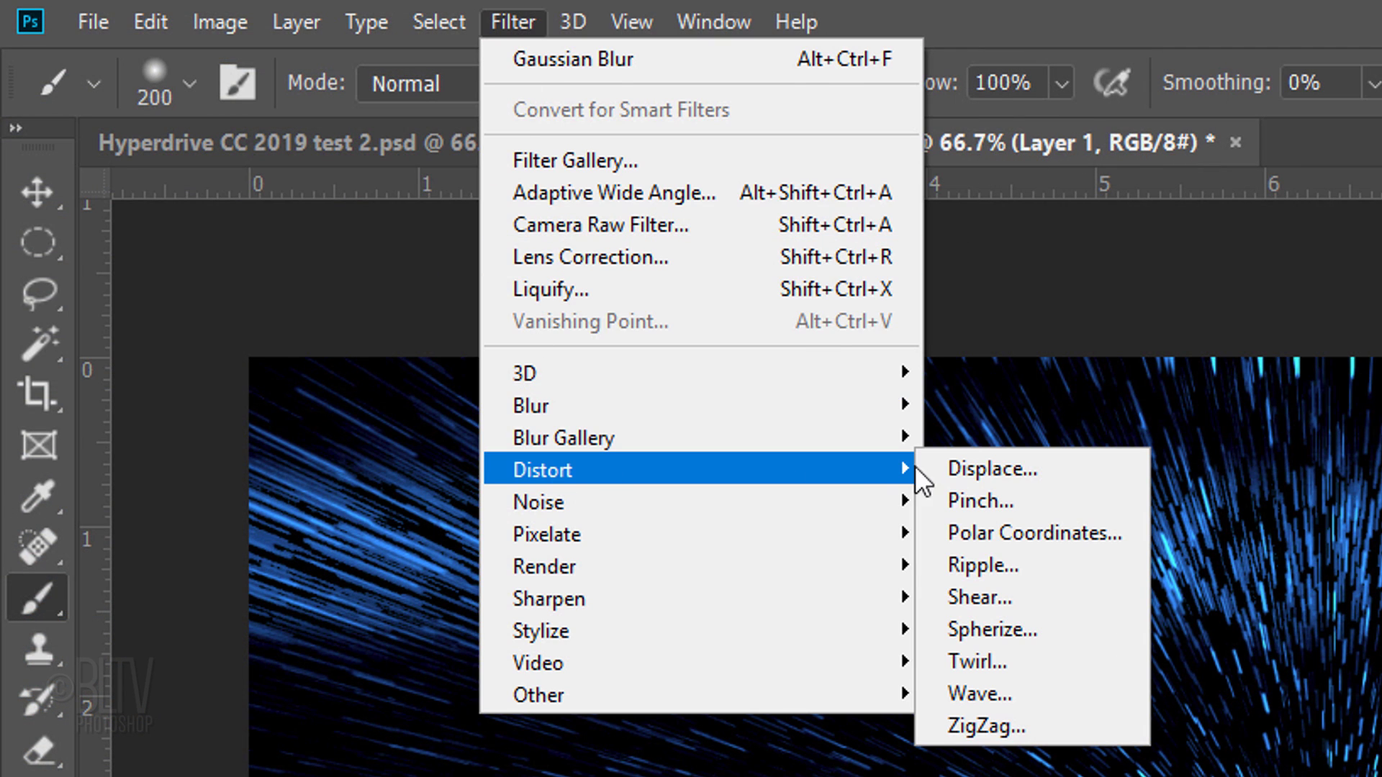
click(978, 531)
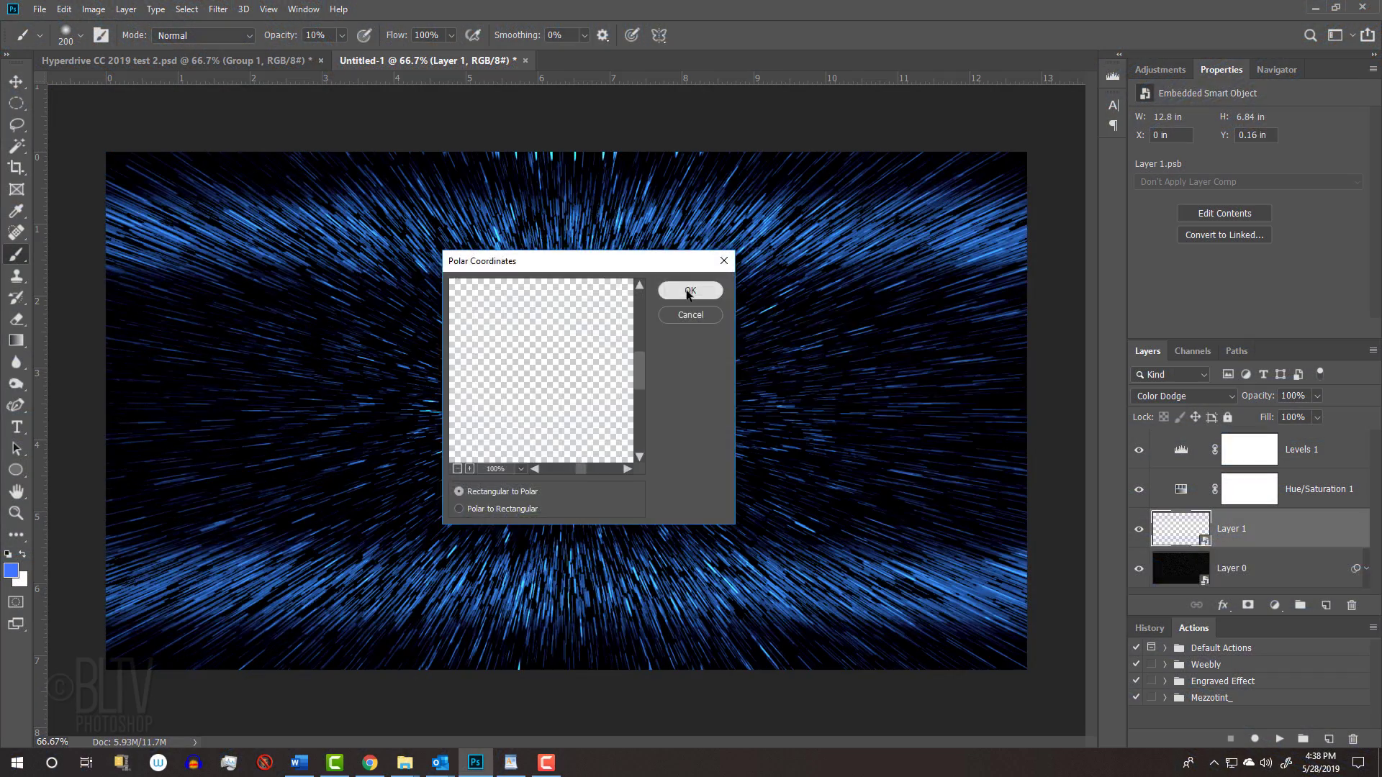
click(957, 137)
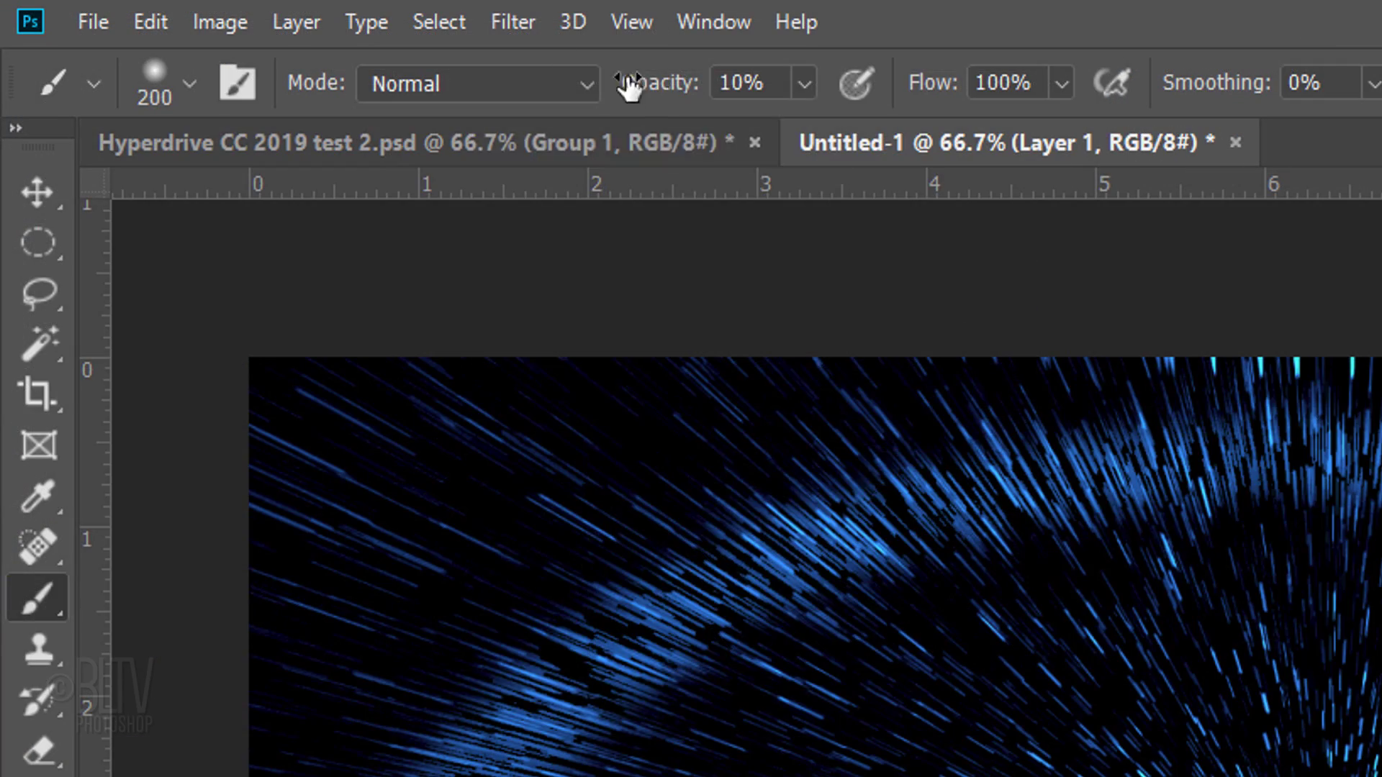
Apply a 100-pixel Gaussian Blur to Layer 1
click(223, 9)
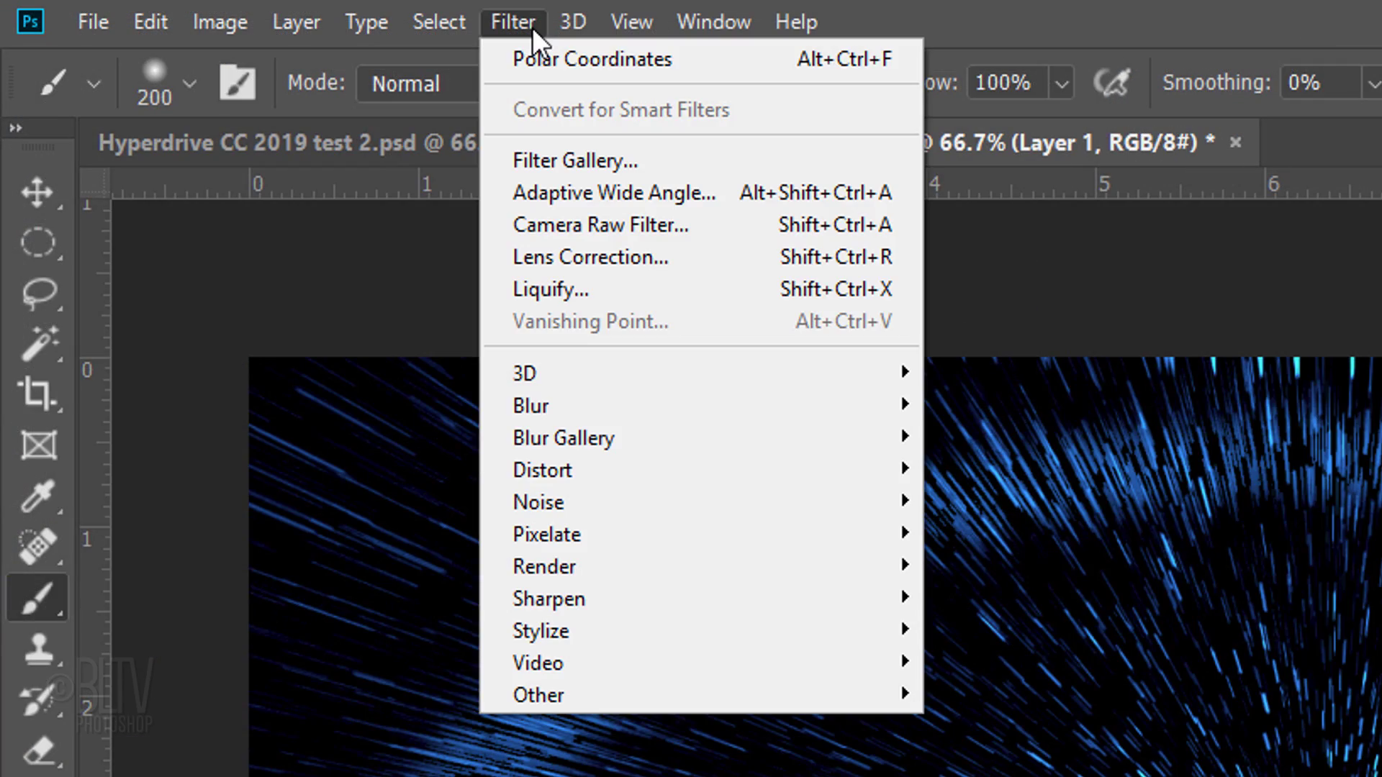
mouse_move(556, 409)
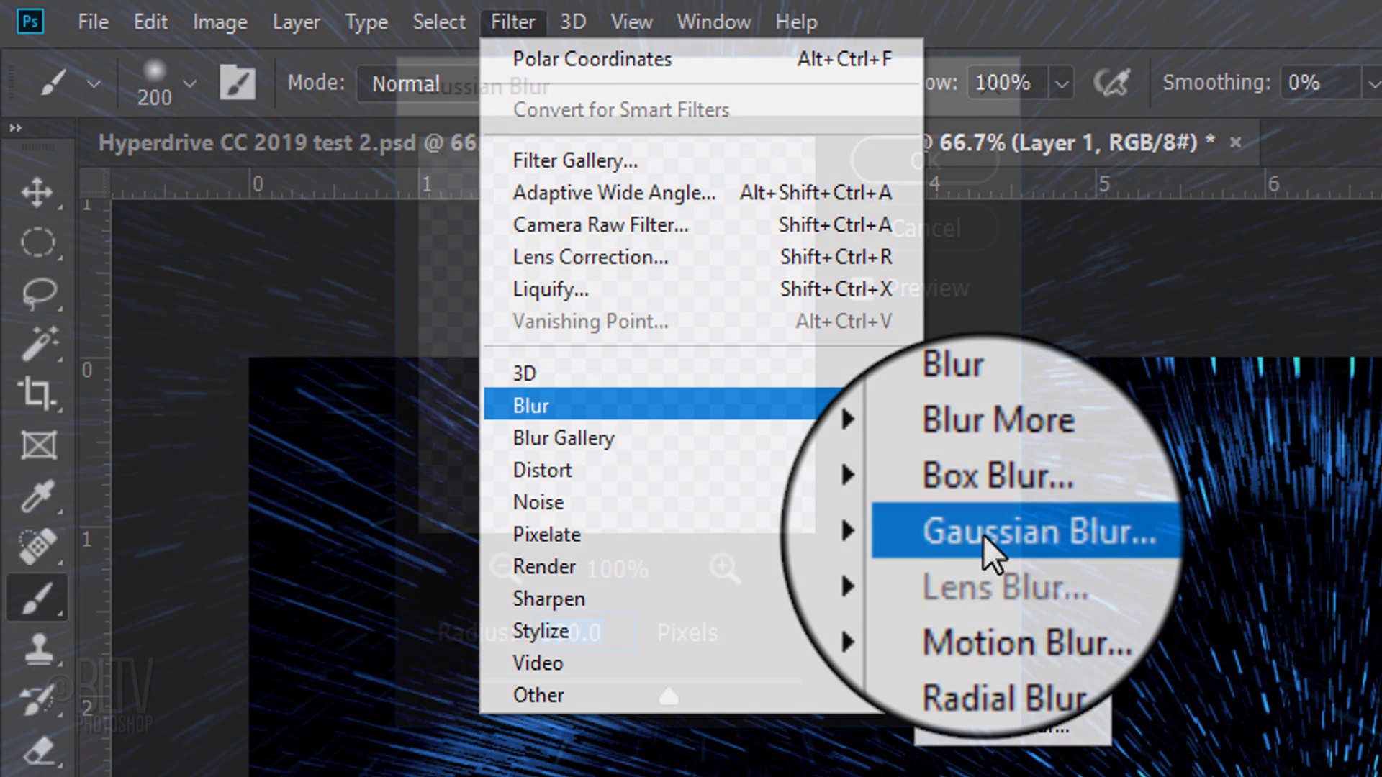
click(983, 534)
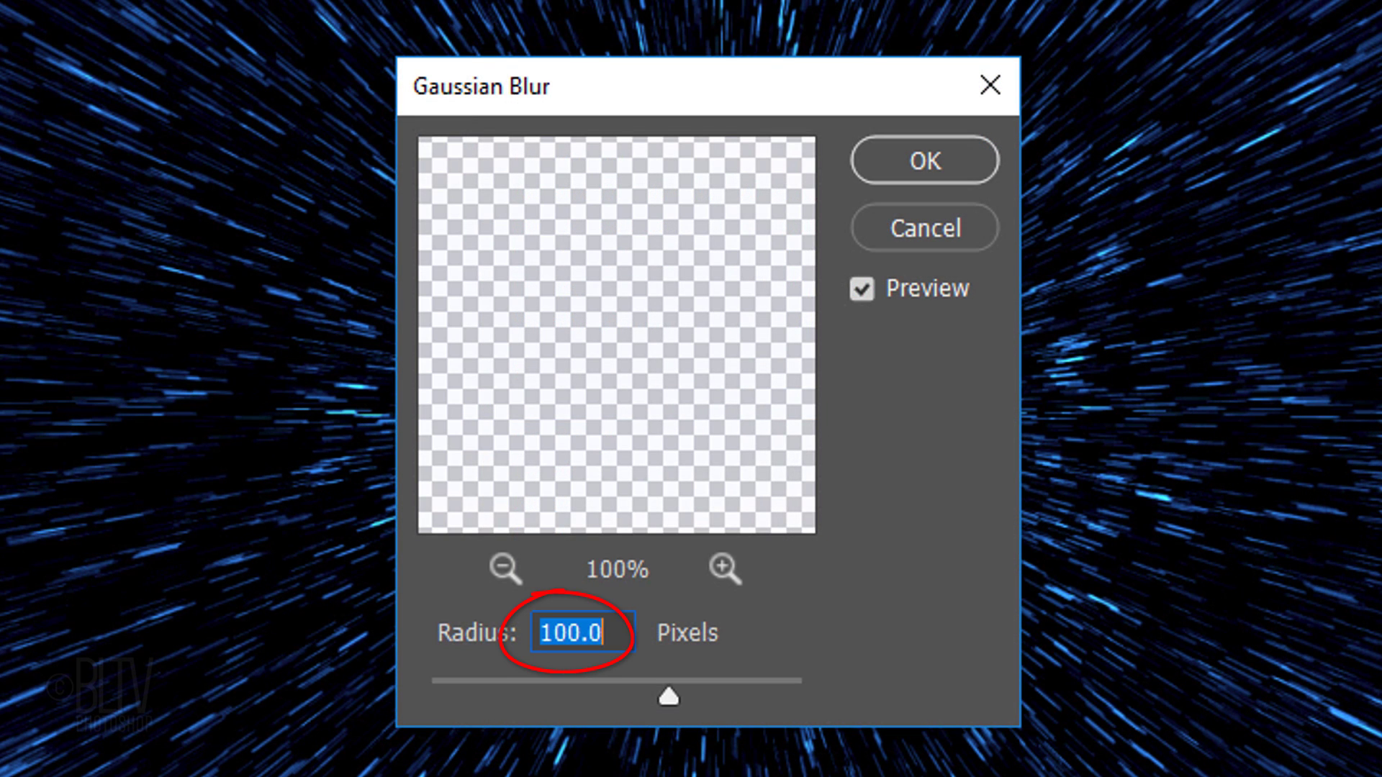
click(913, 158)
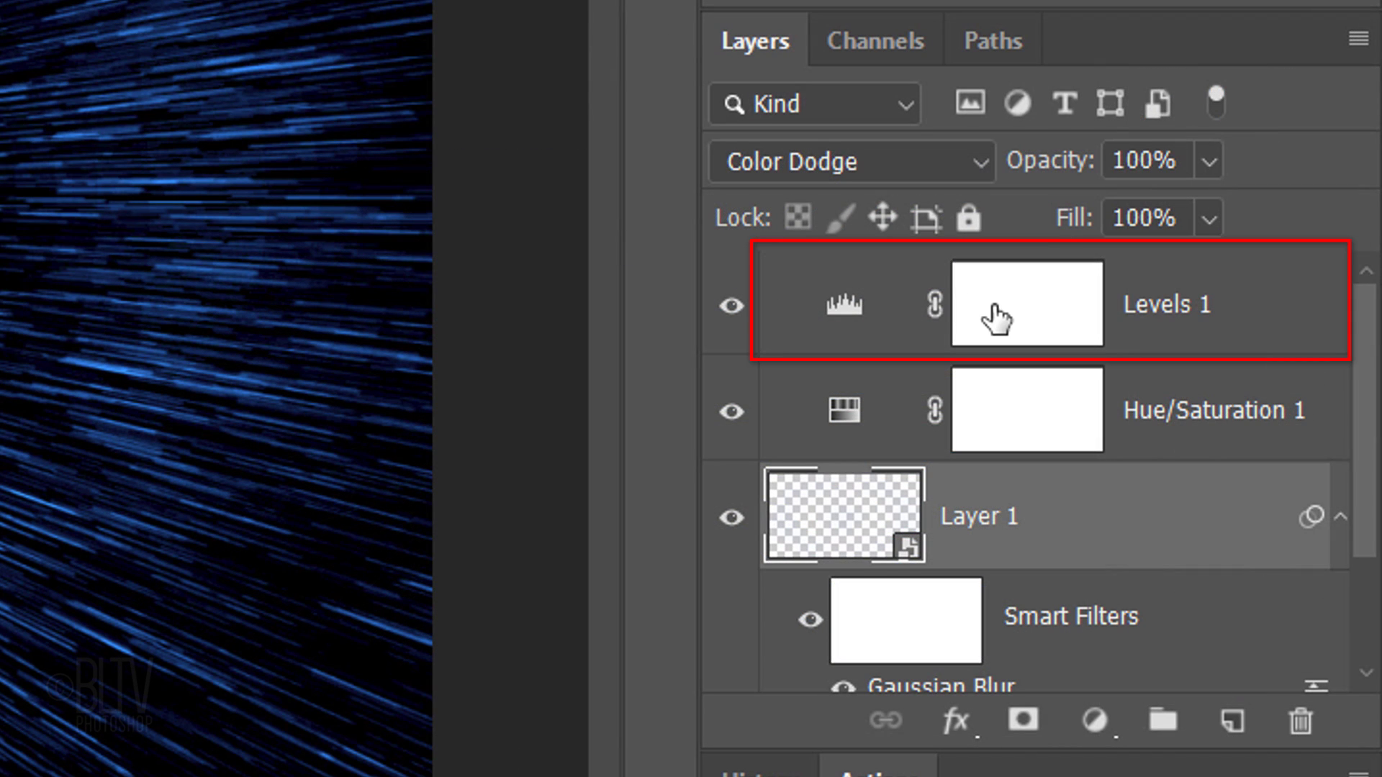
Merge Levels 1 through Layer 0 into one smart object, duplicate it, and hide the copy
click(995, 319)
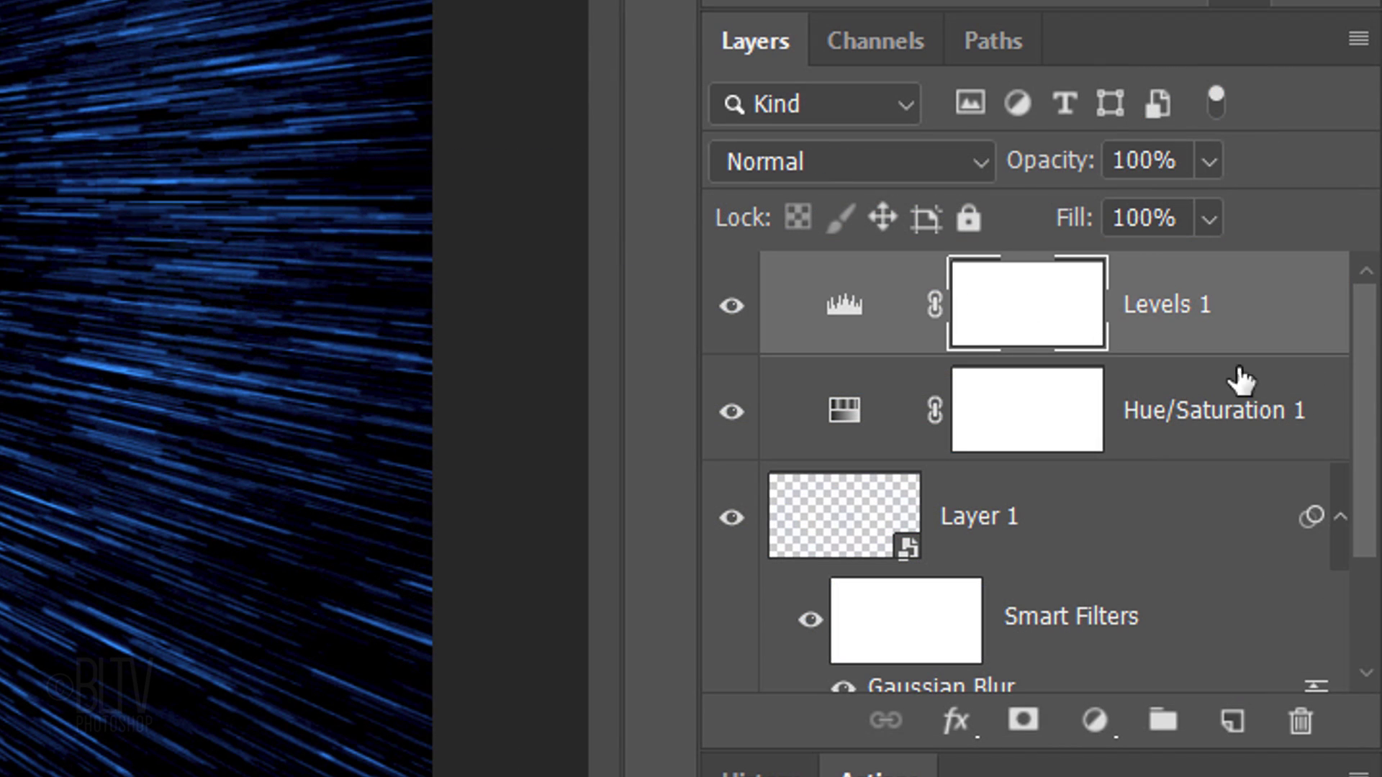
drag(1367, 417, 1346, 695)
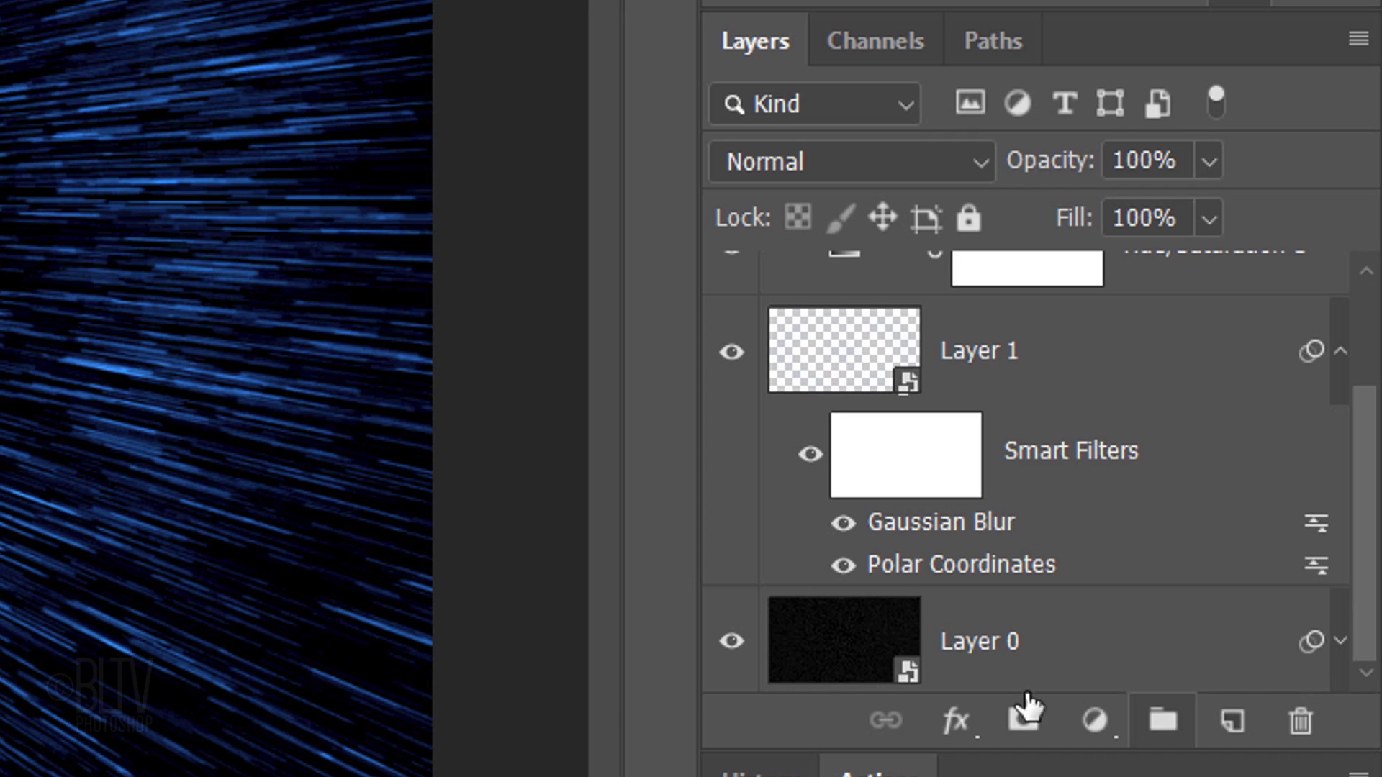
shift+click(849, 666)
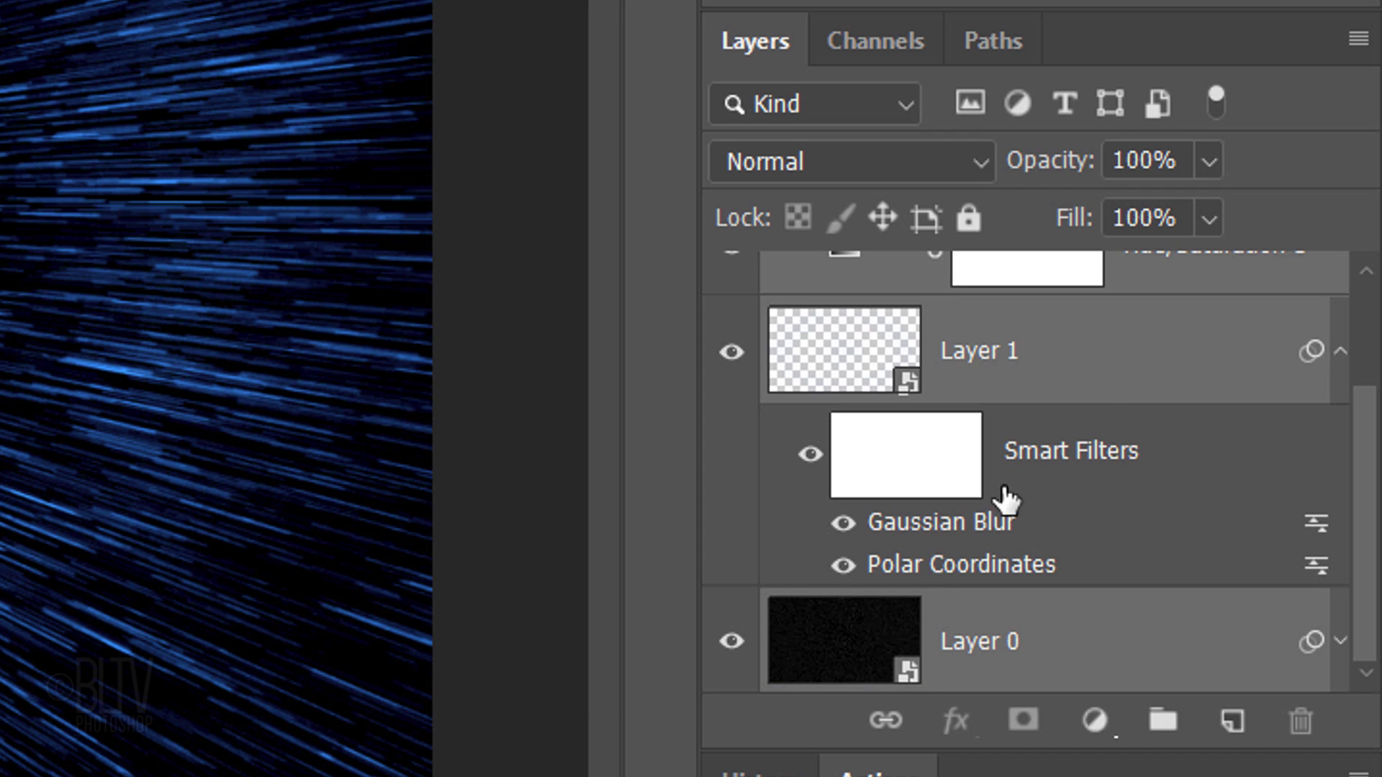
click(1359, 38)
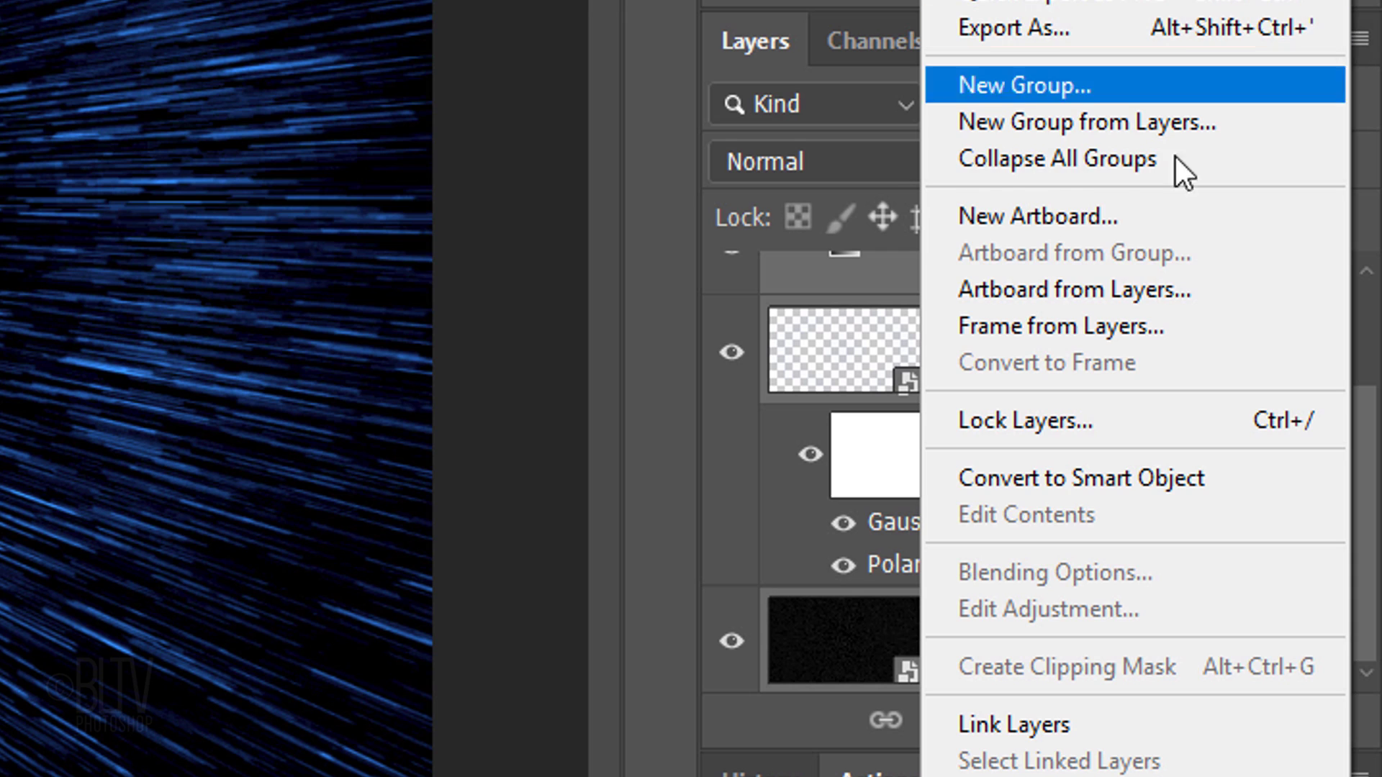
click(1069, 473)
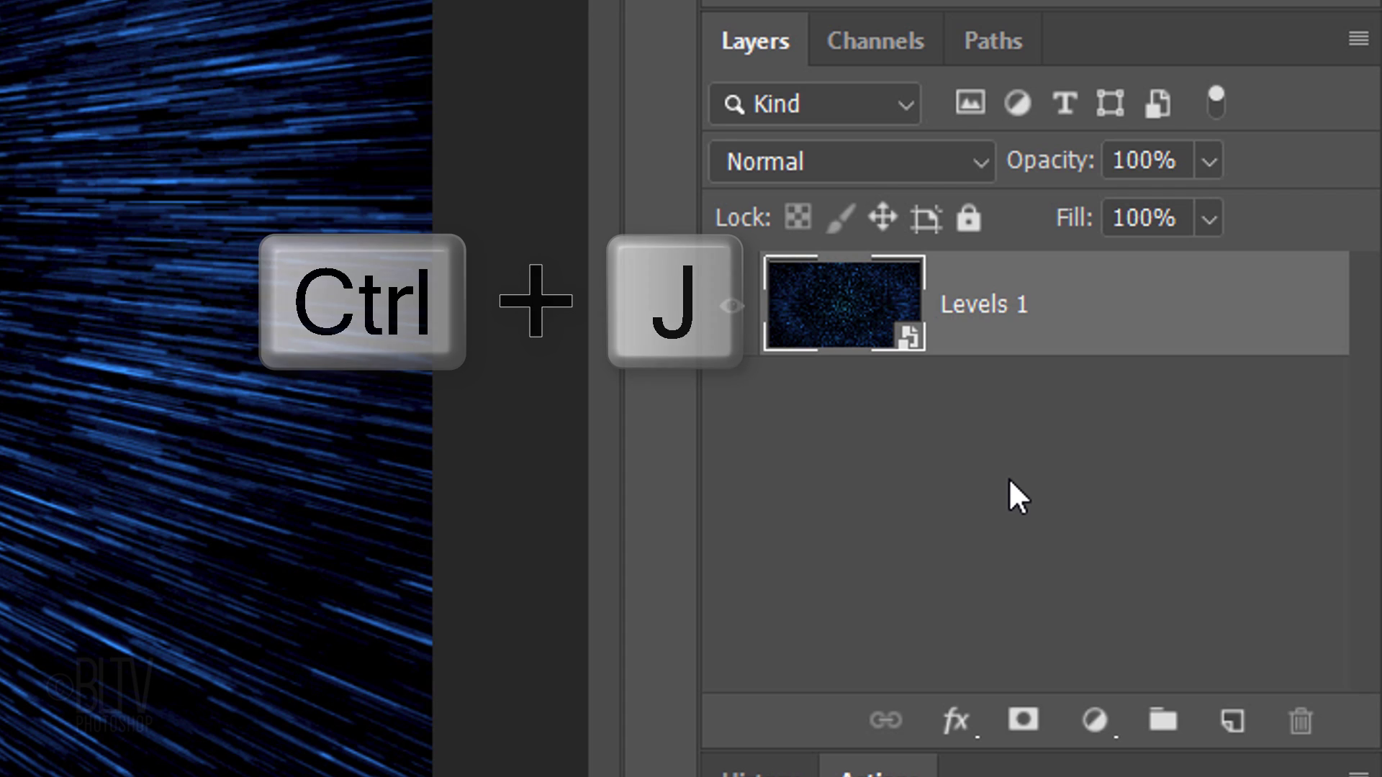
key(ctrl+j)
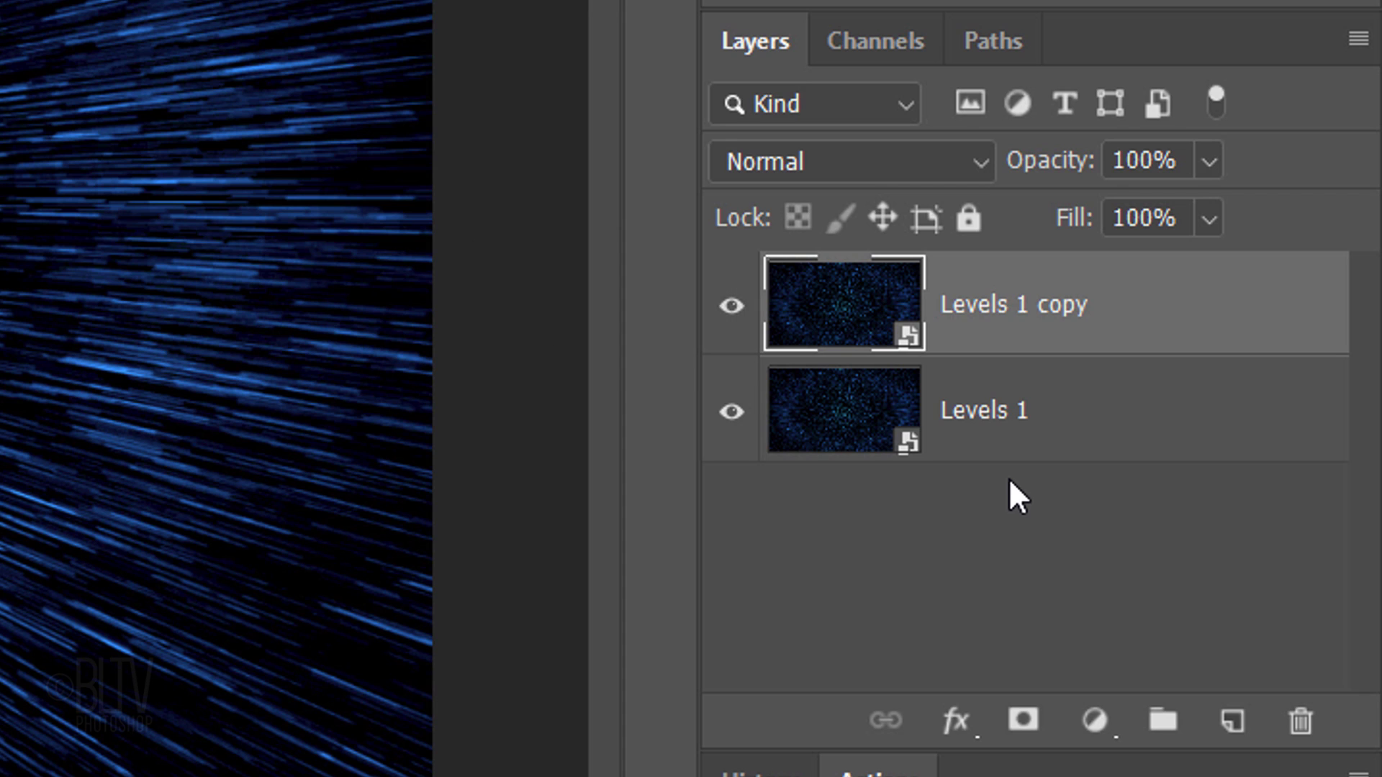
click(732, 308)
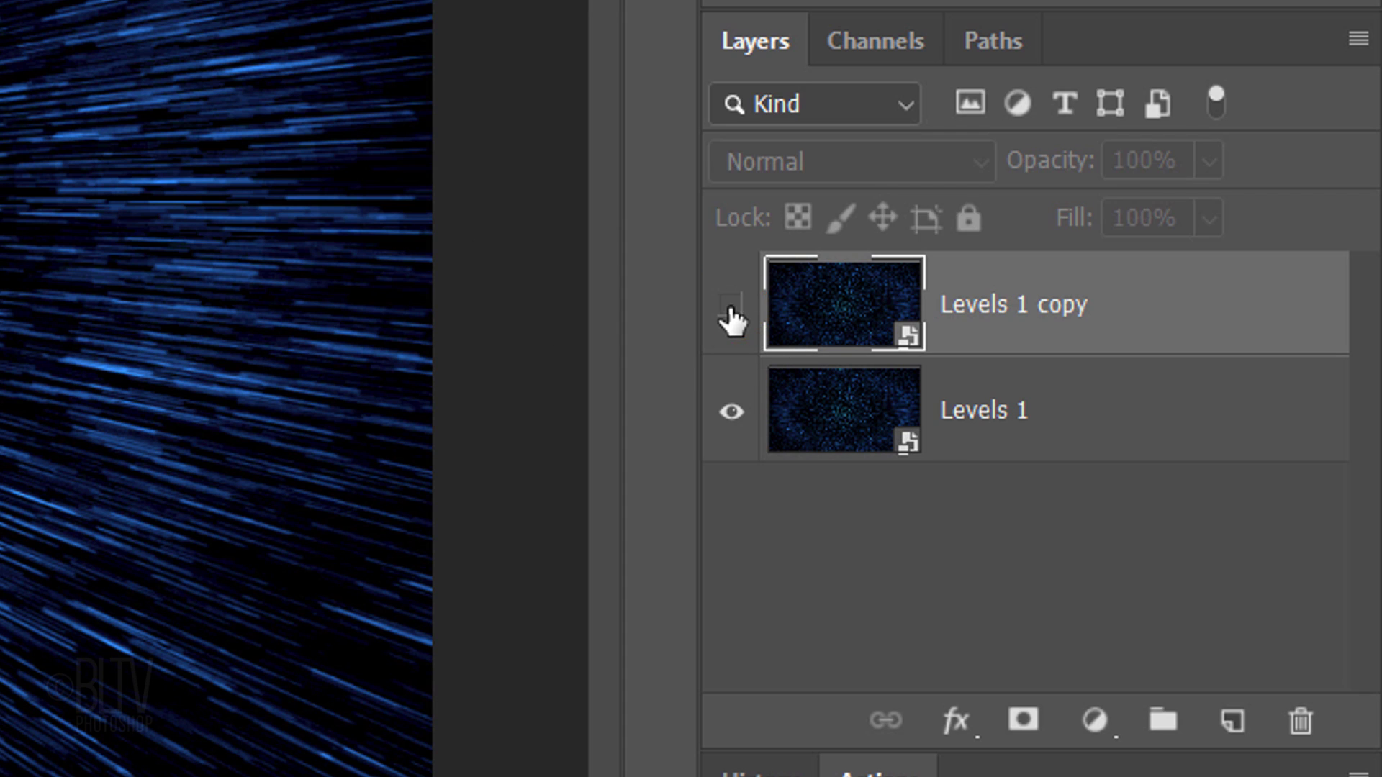
Start an Iris Blur on Levels 1 and stretch its ellipse taller toward the top of the canvas
click(837, 412)
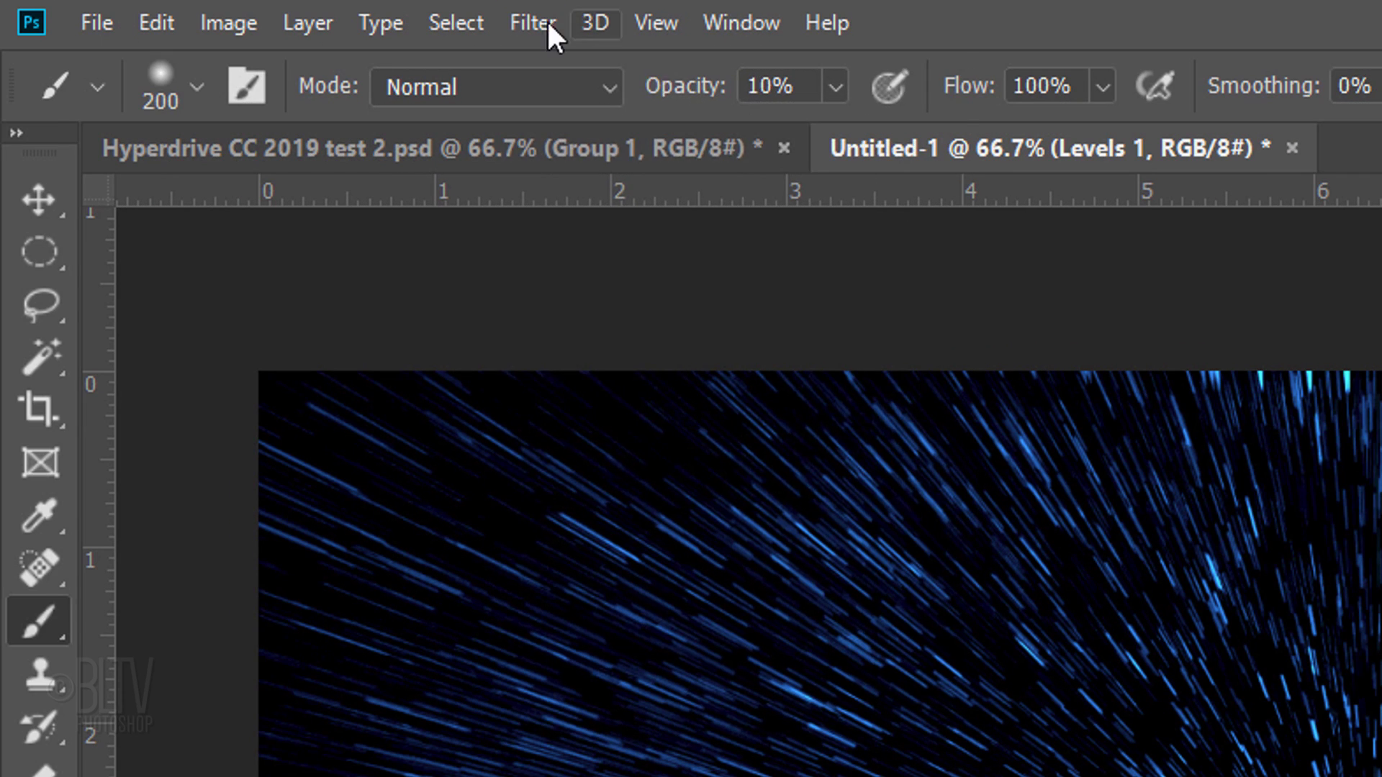
click(536, 29)
mouse_move(591, 452)
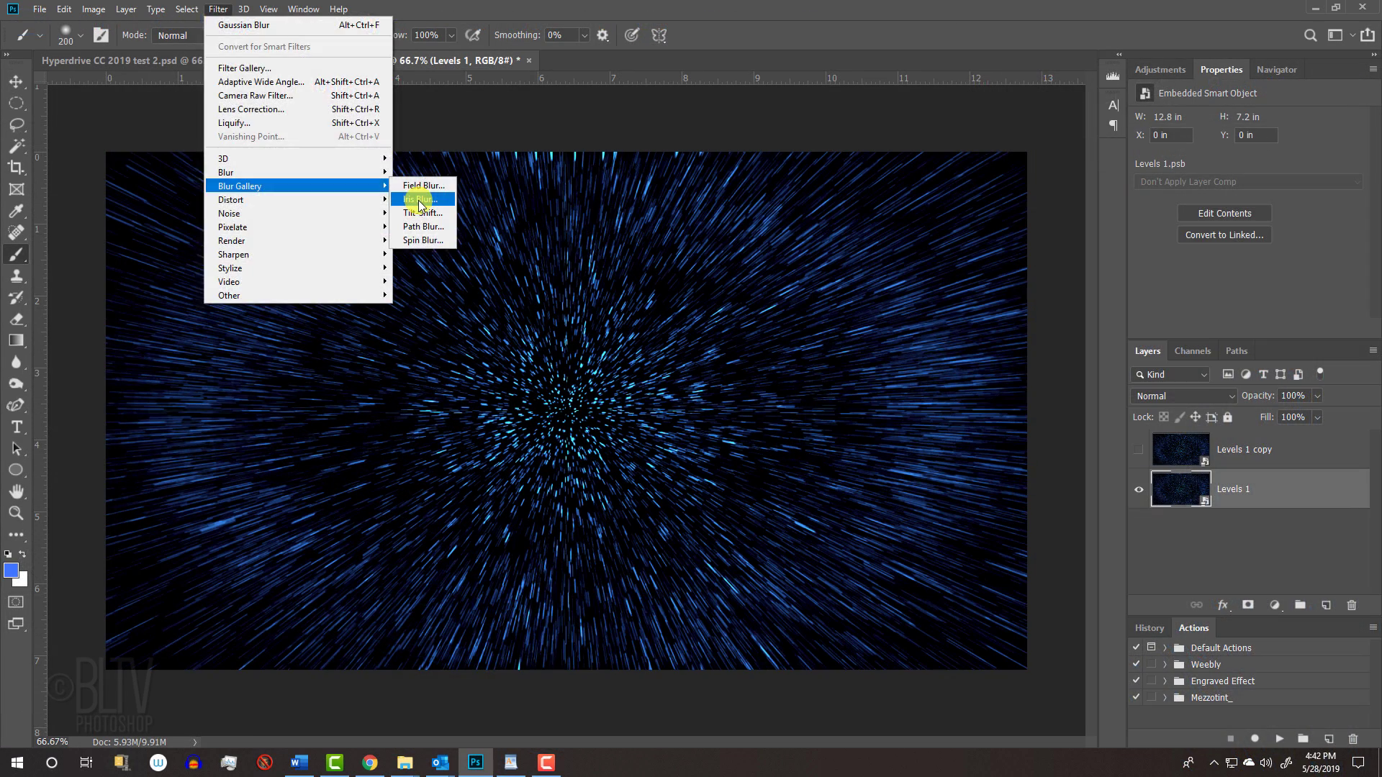
click(1011, 491)
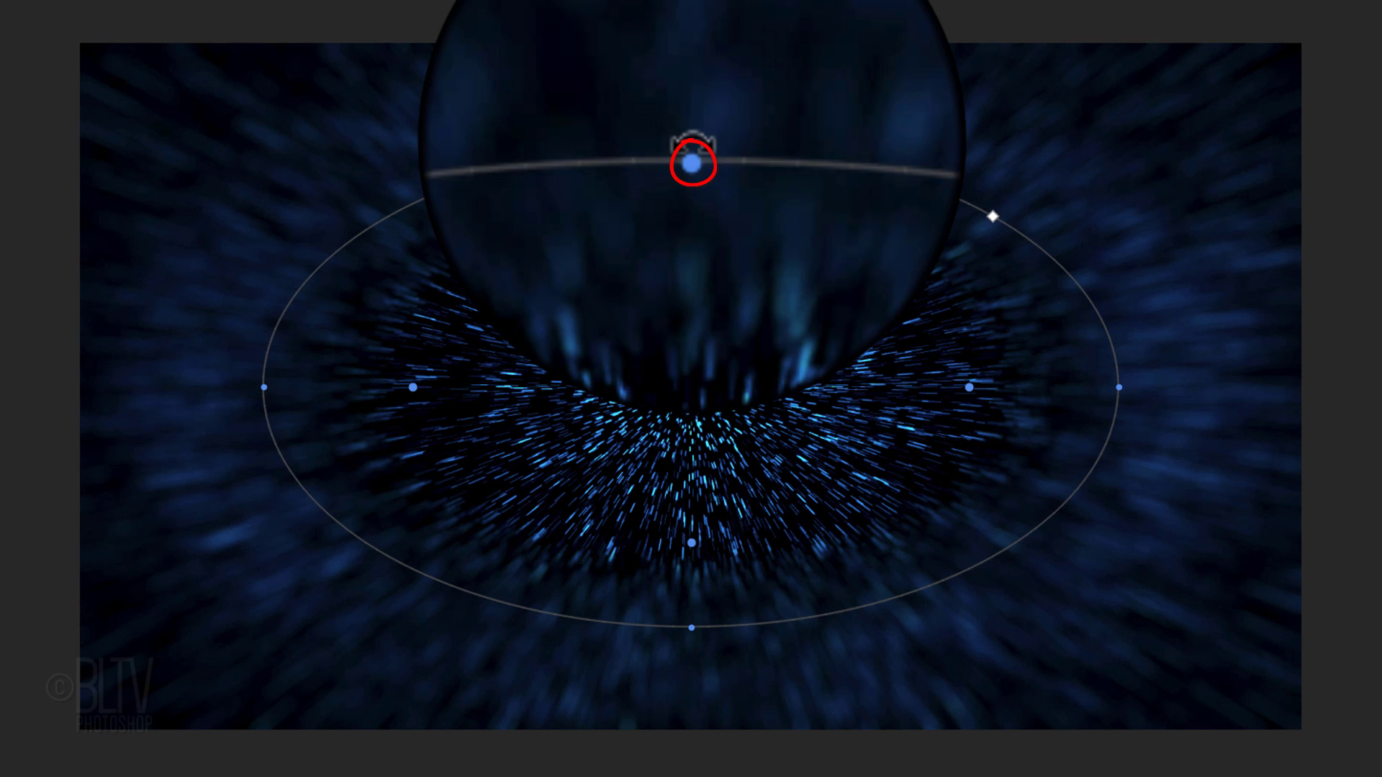
click(692, 144)
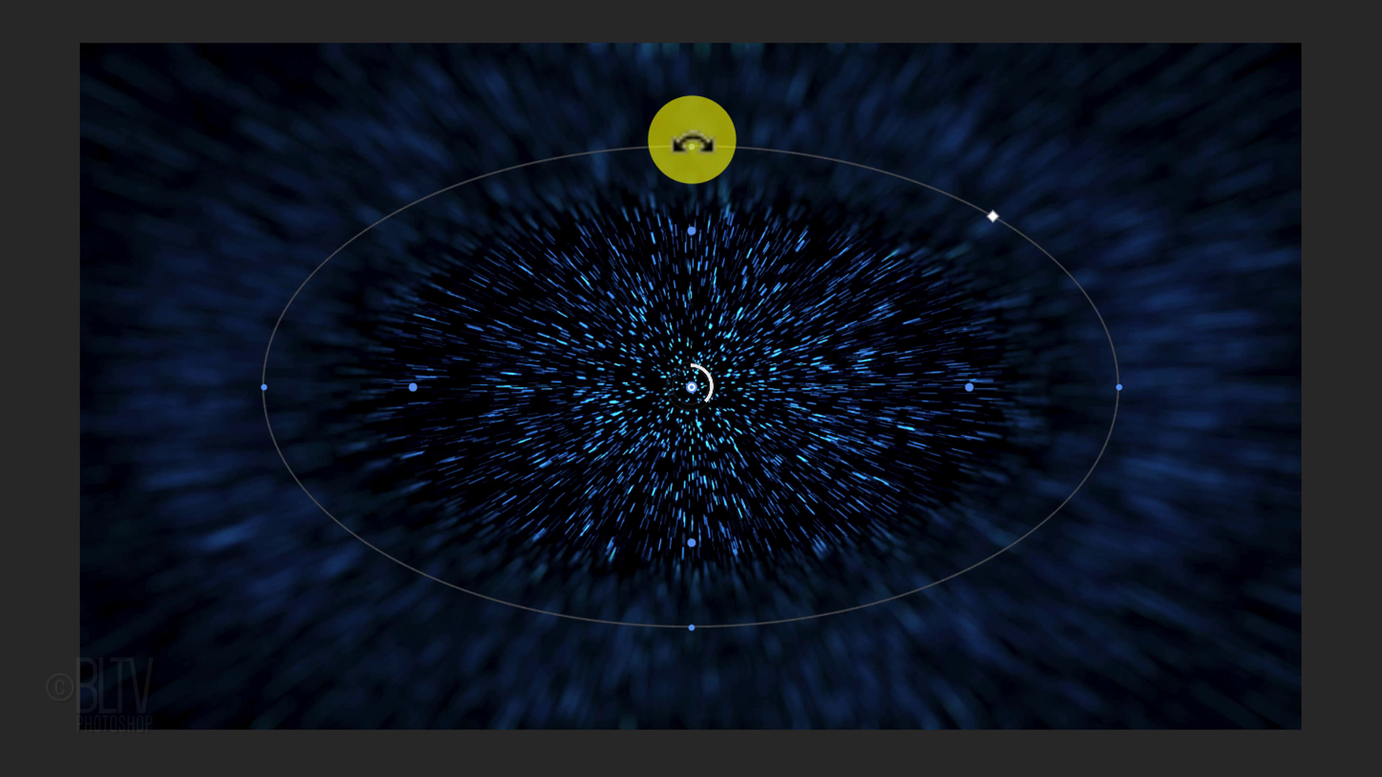
drag(692, 144, 701, 17)
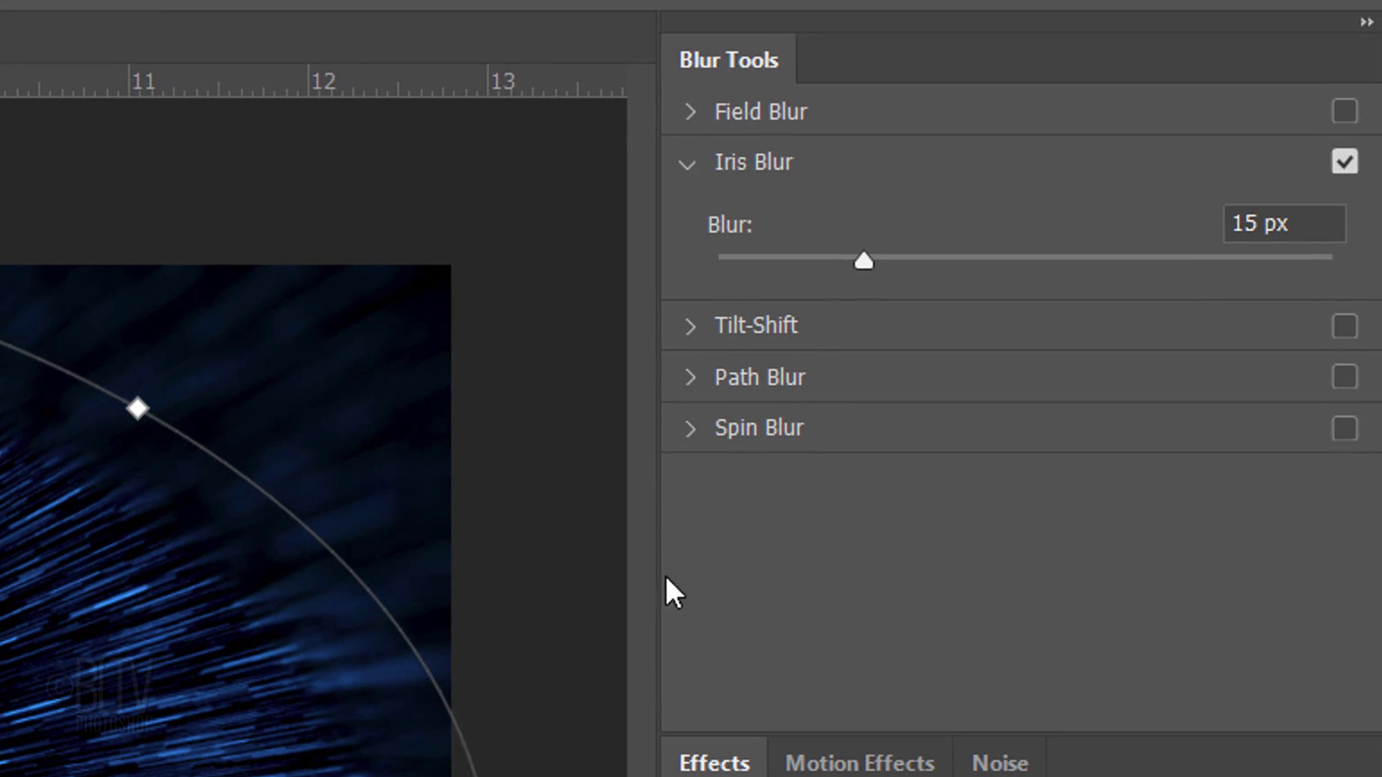
Set the iris blur to 10 px with 50% Light Bokeh, widen the light range, and apply it
double_click(1374, 166)
text(10)
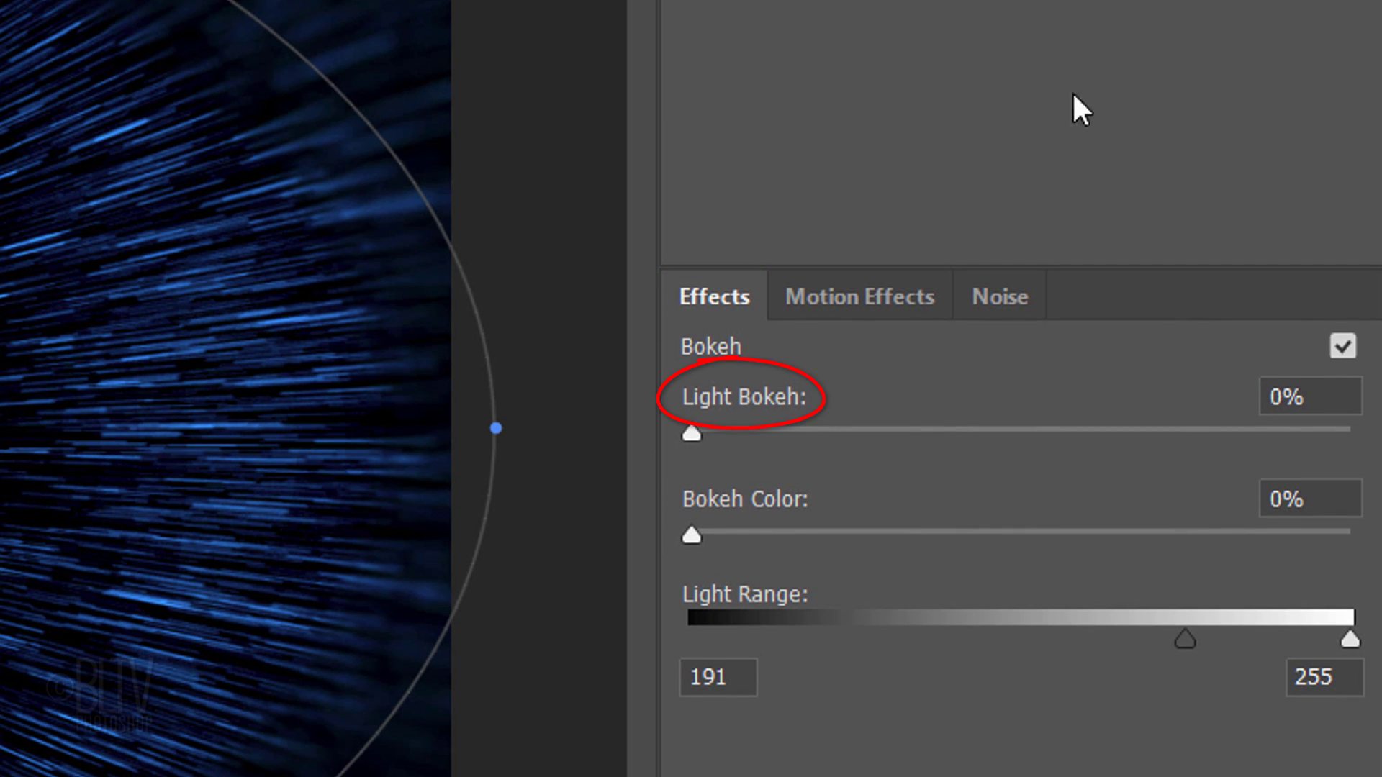
double_click(1289, 382)
text(50)
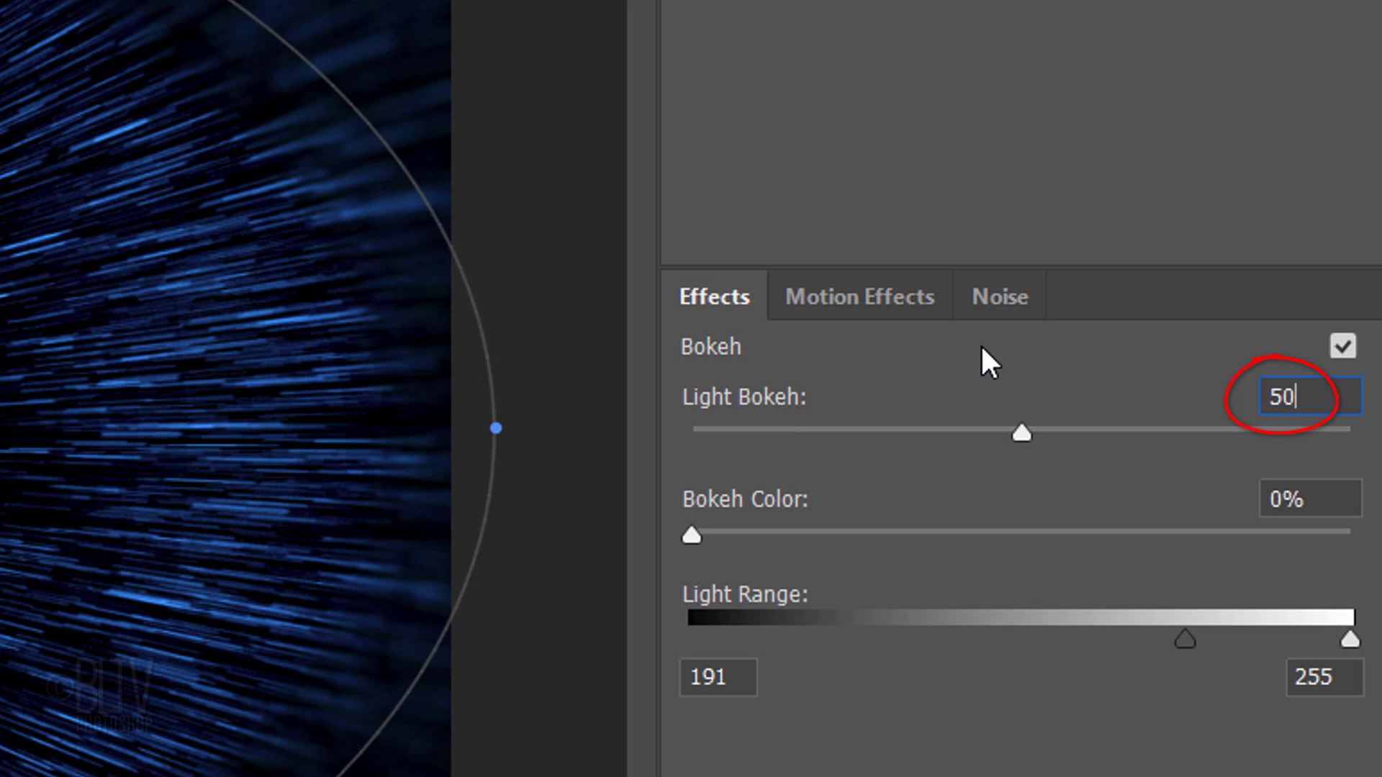
key(Return)
drag(1181, 641, 580, 643)
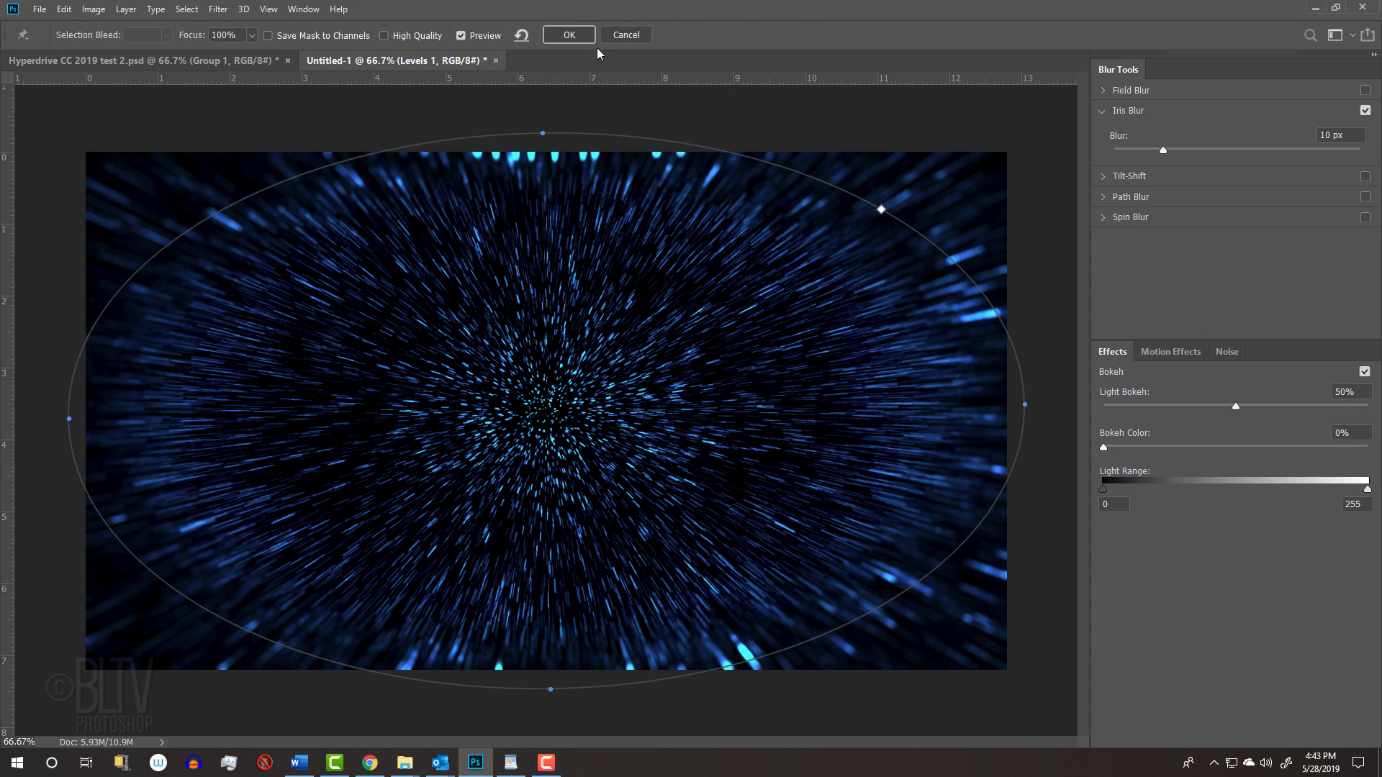
click(570, 35)
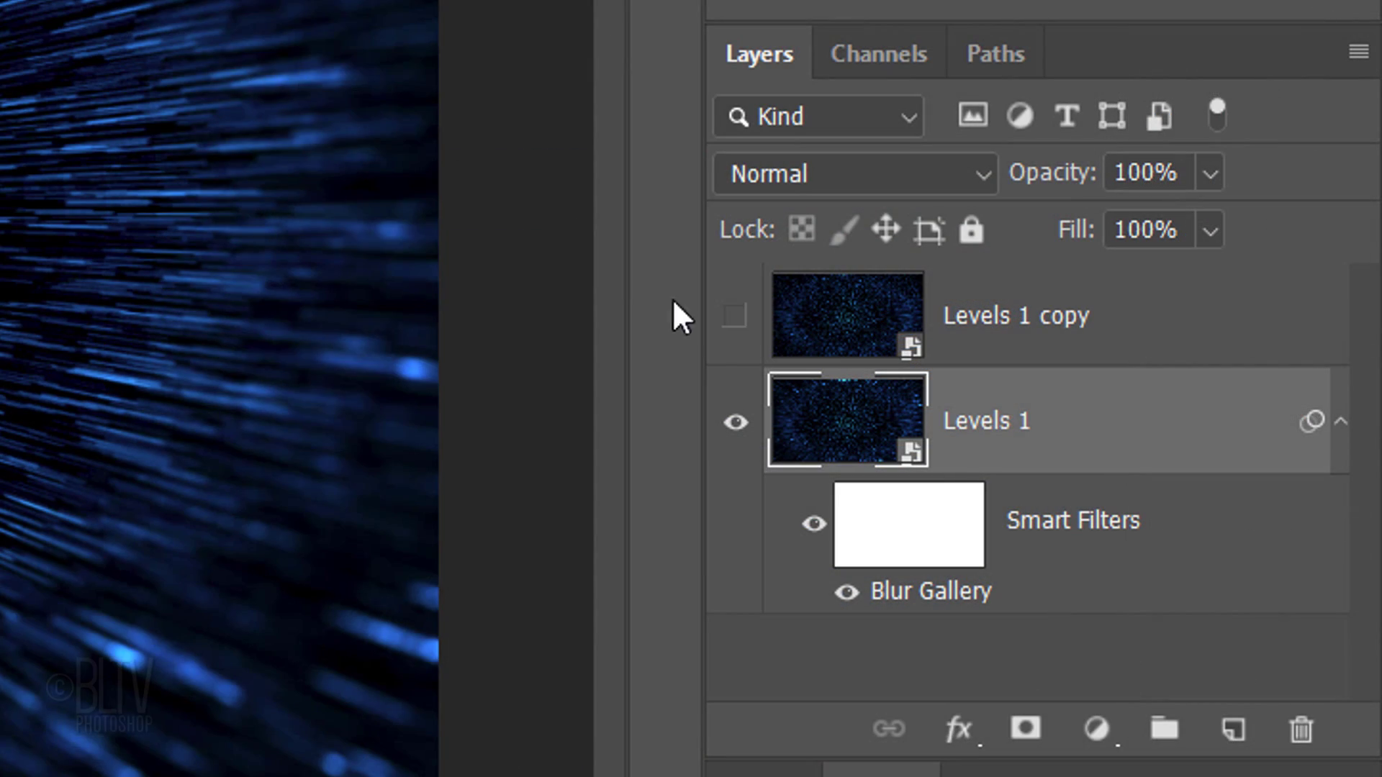
Make Levels 1 copy visible and active, then give it a 36-pixel Gaussian Blur
click(1139, 450)
click(848, 328)
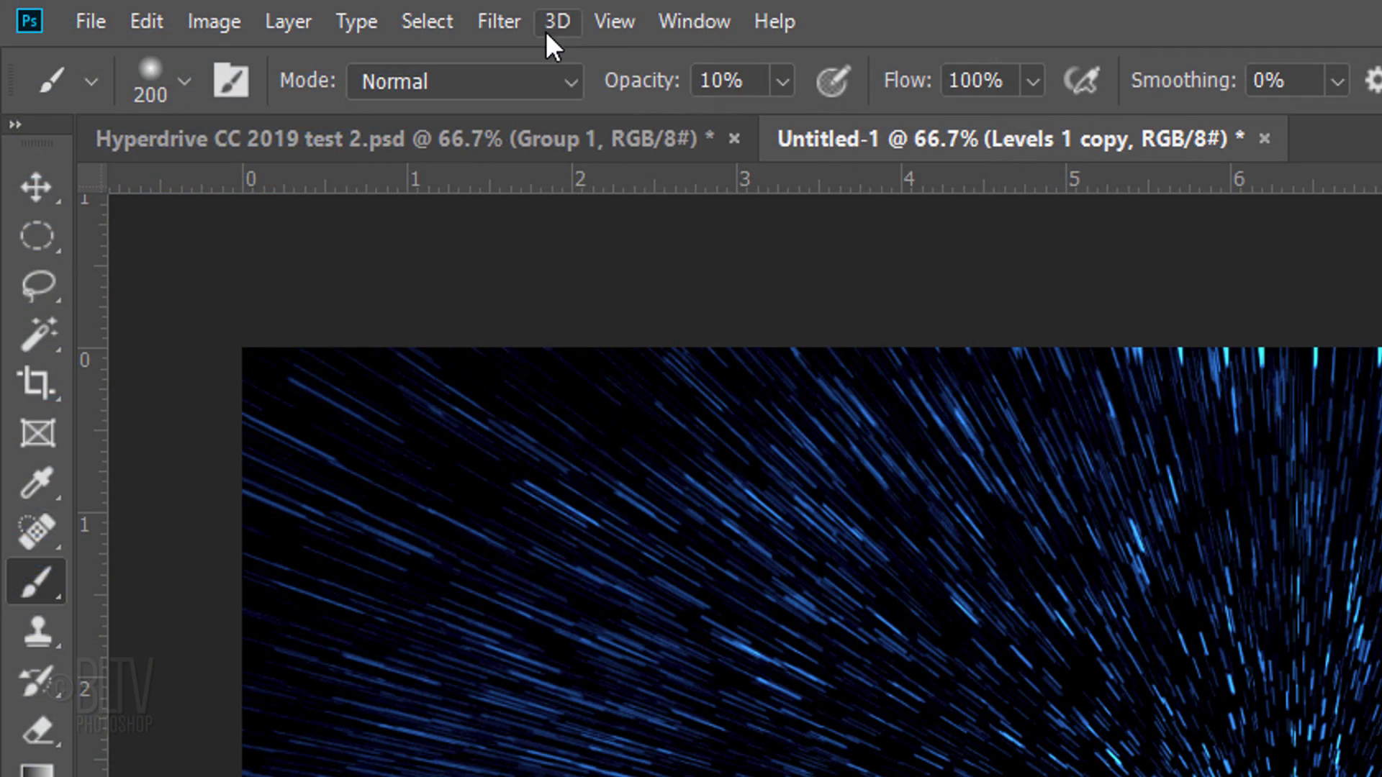
click(500, 21)
mouse_move(530, 396)
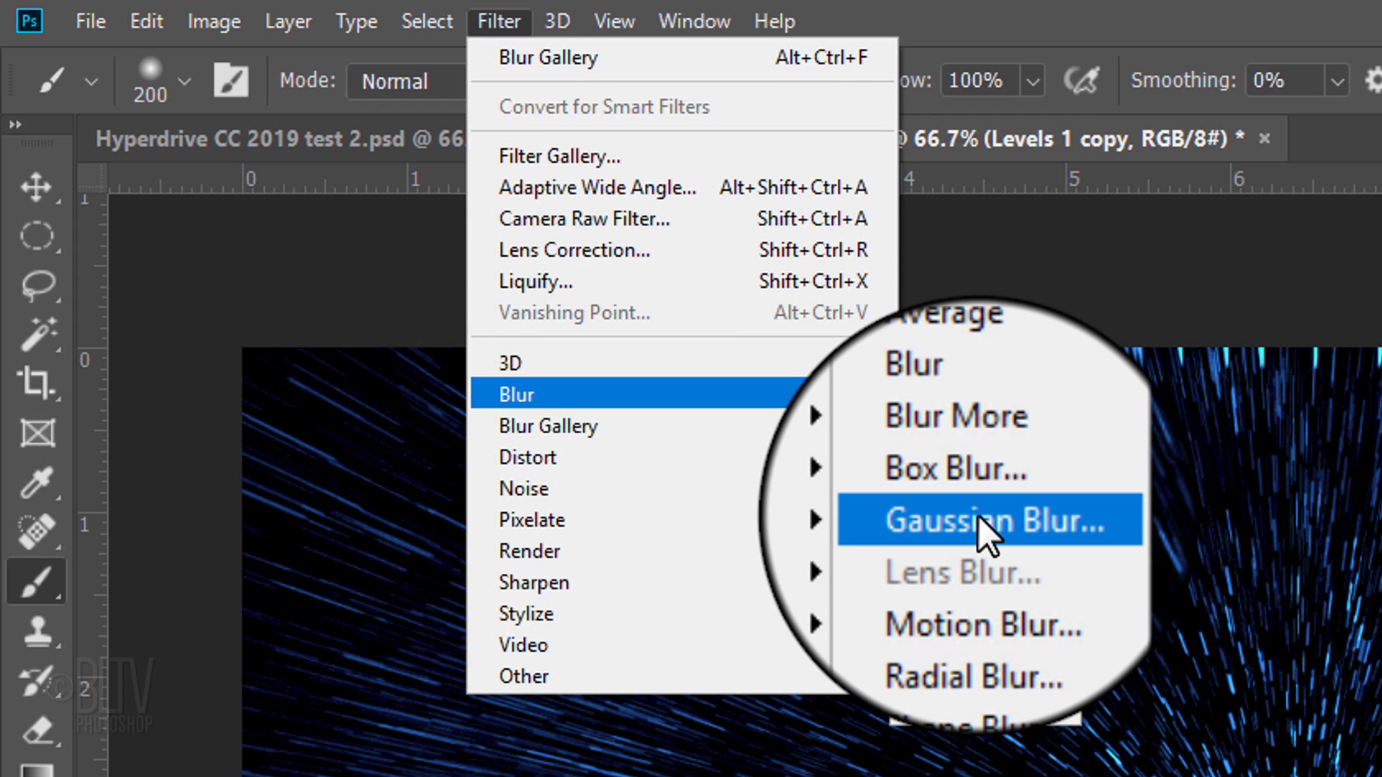
click(978, 516)
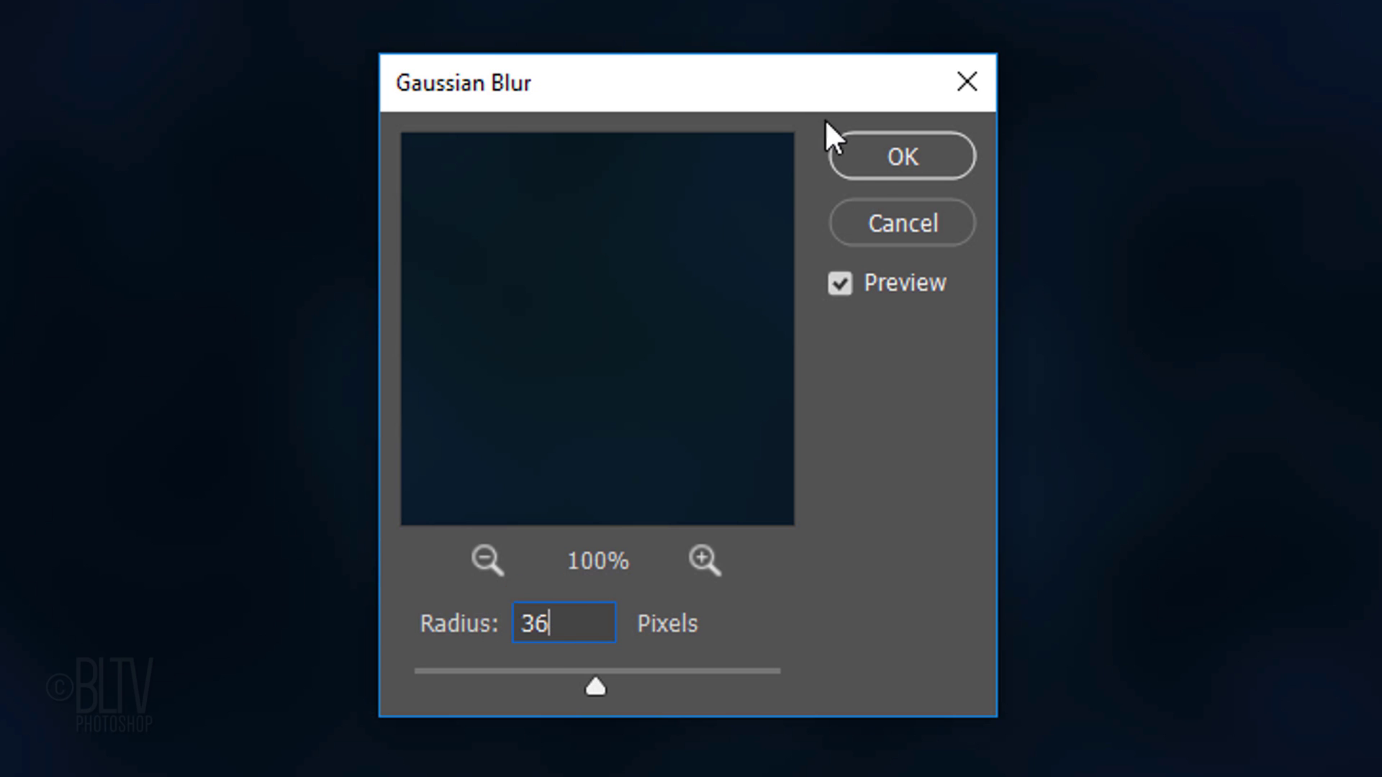
click(887, 160)
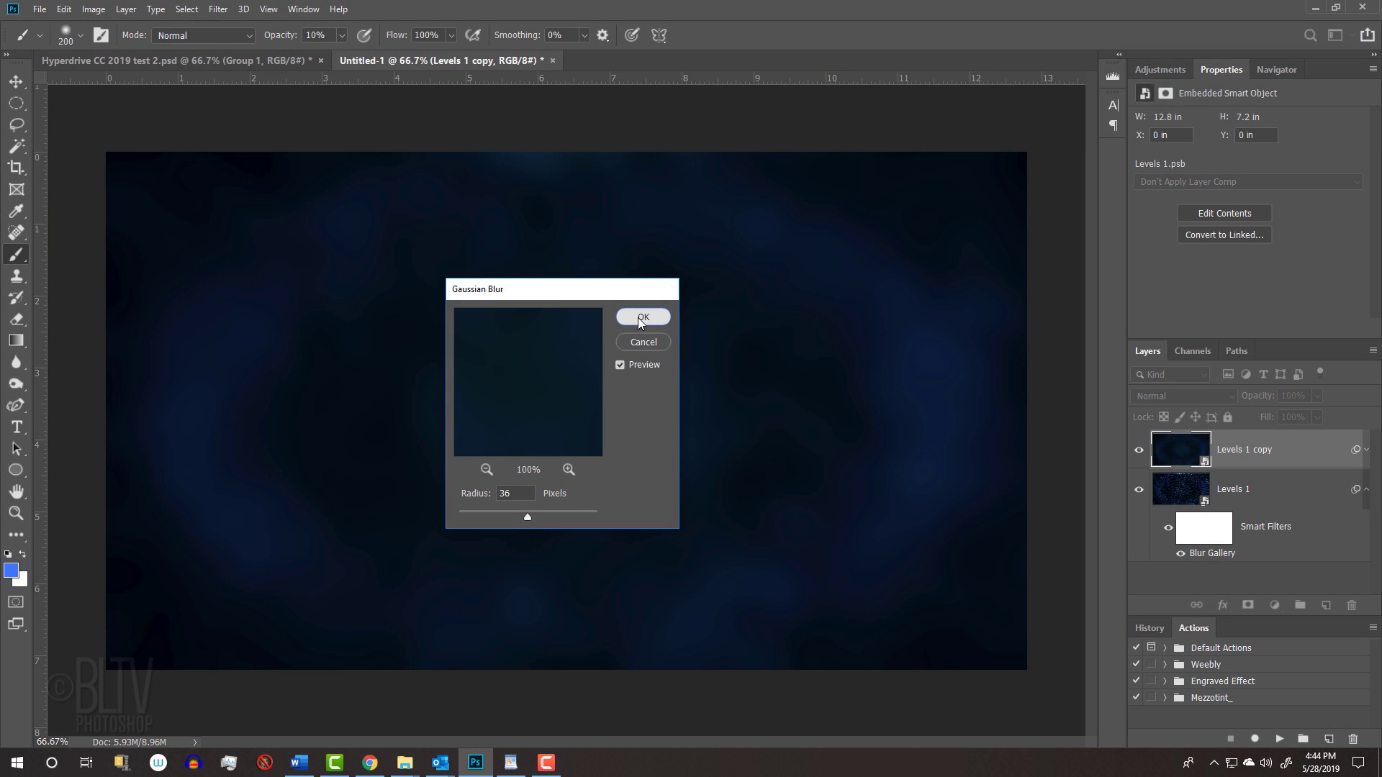
Add a Levels 2 adjustment clipped to the blurred Levels 1 copy
click(887, 160)
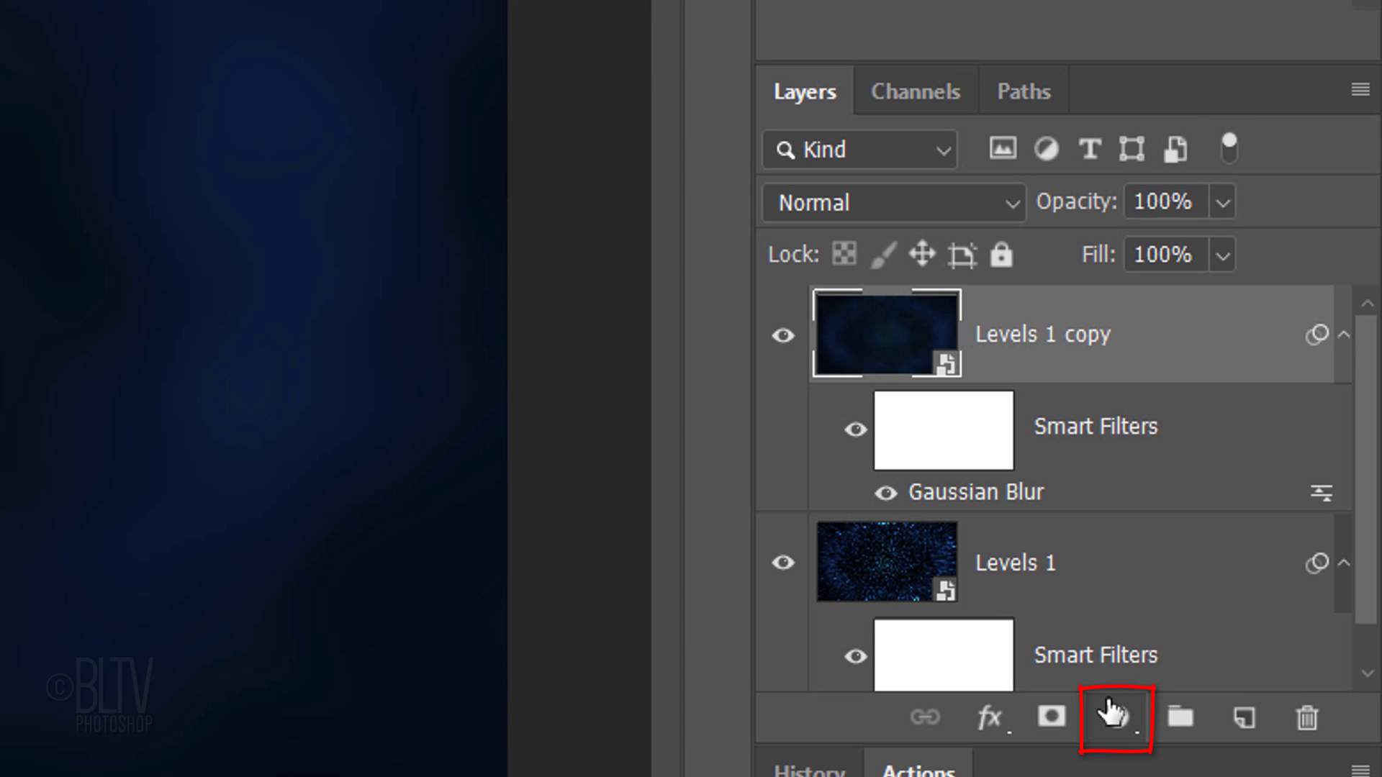
click(1112, 713)
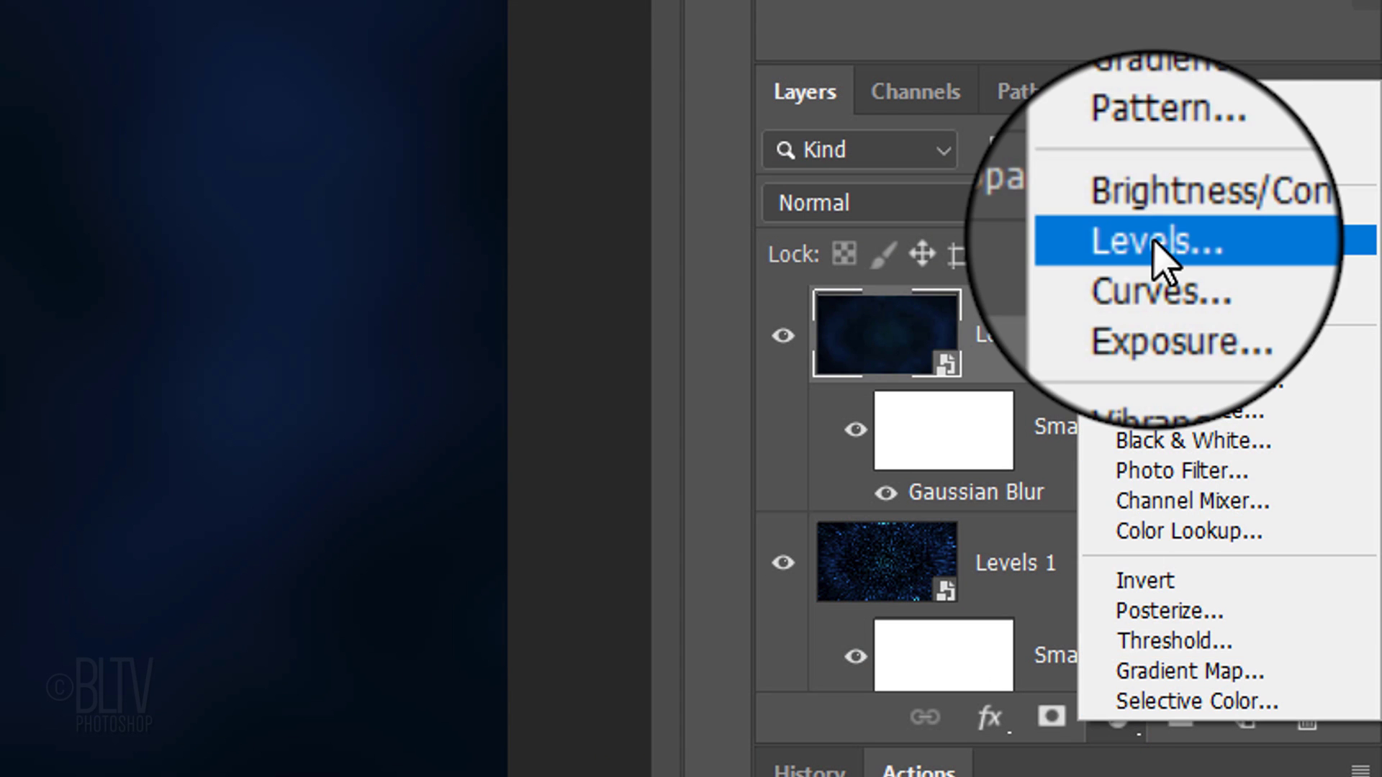
click(1149, 237)
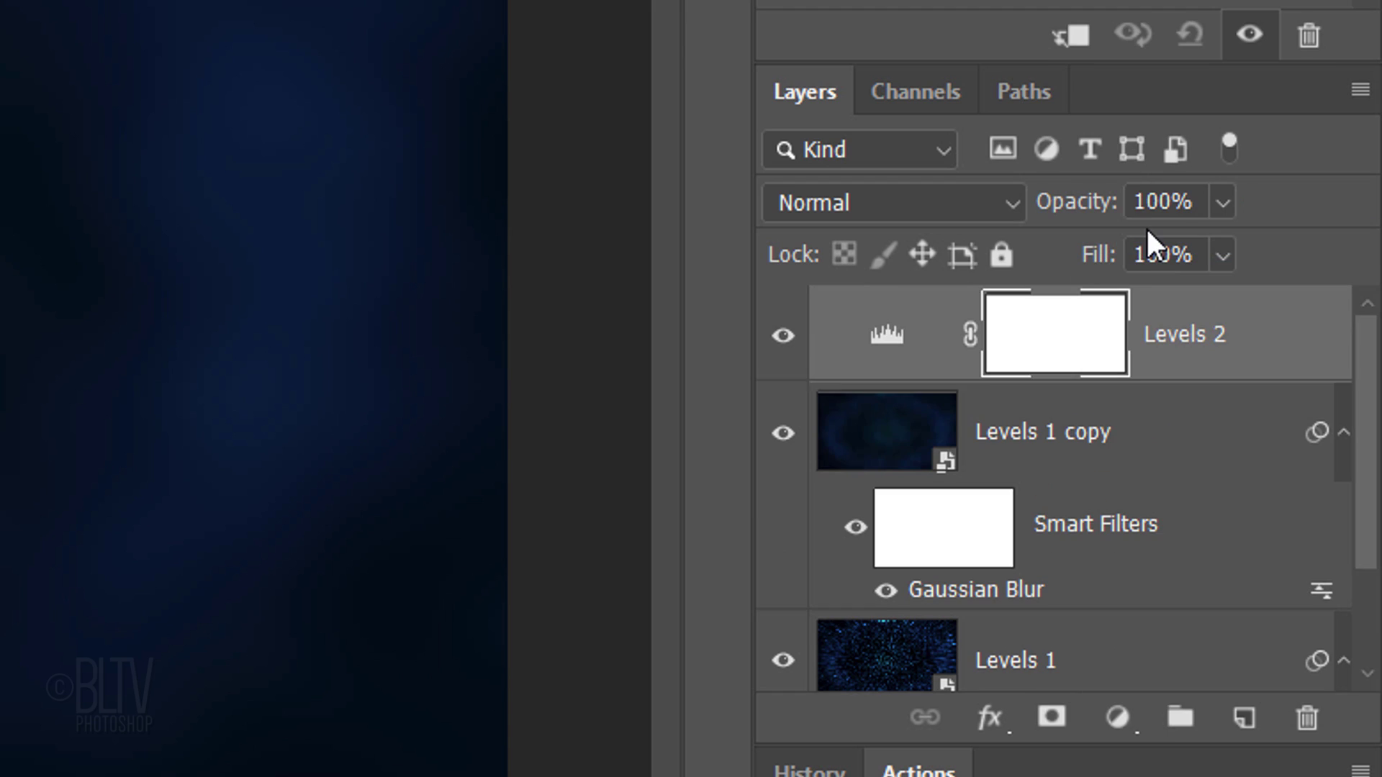
click(1068, 45)
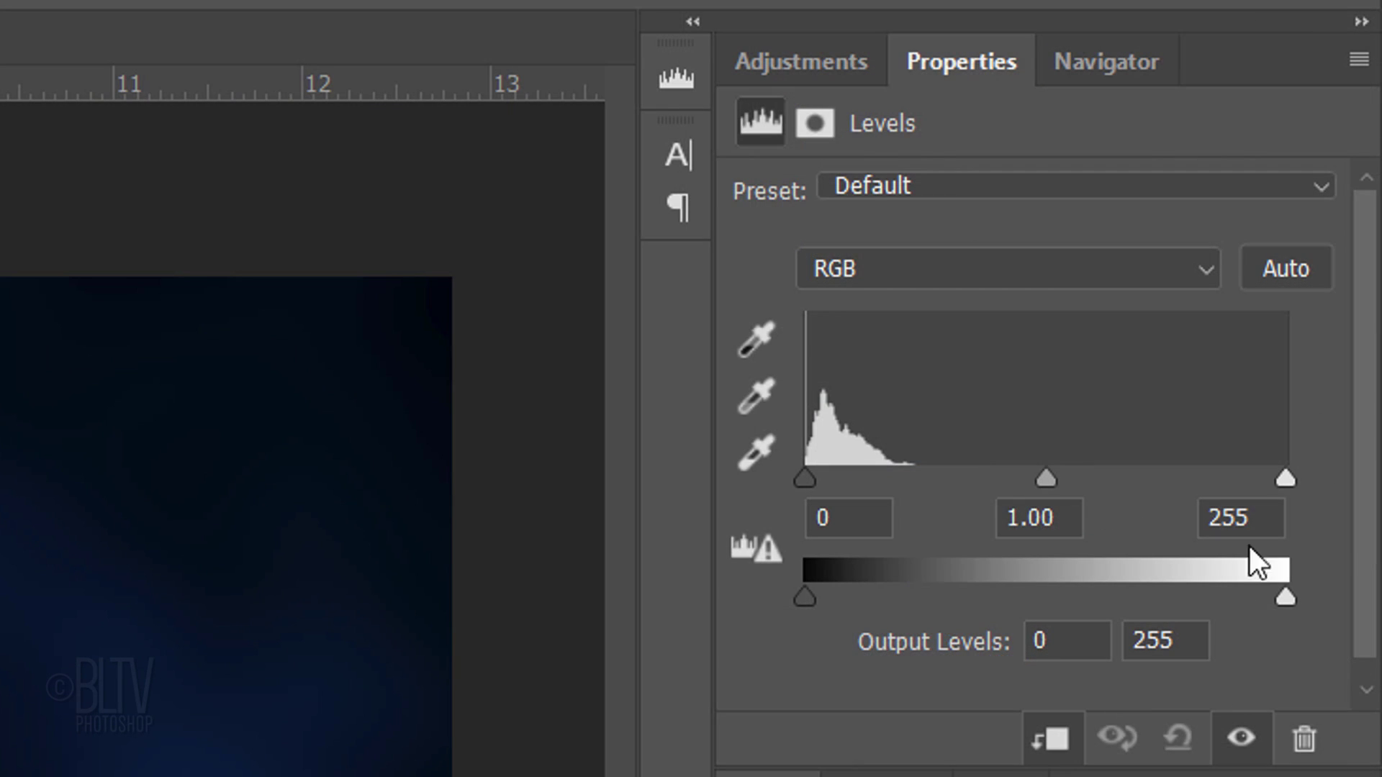
Change Levels 2's white input value from 255 to 22
click(1268, 516)
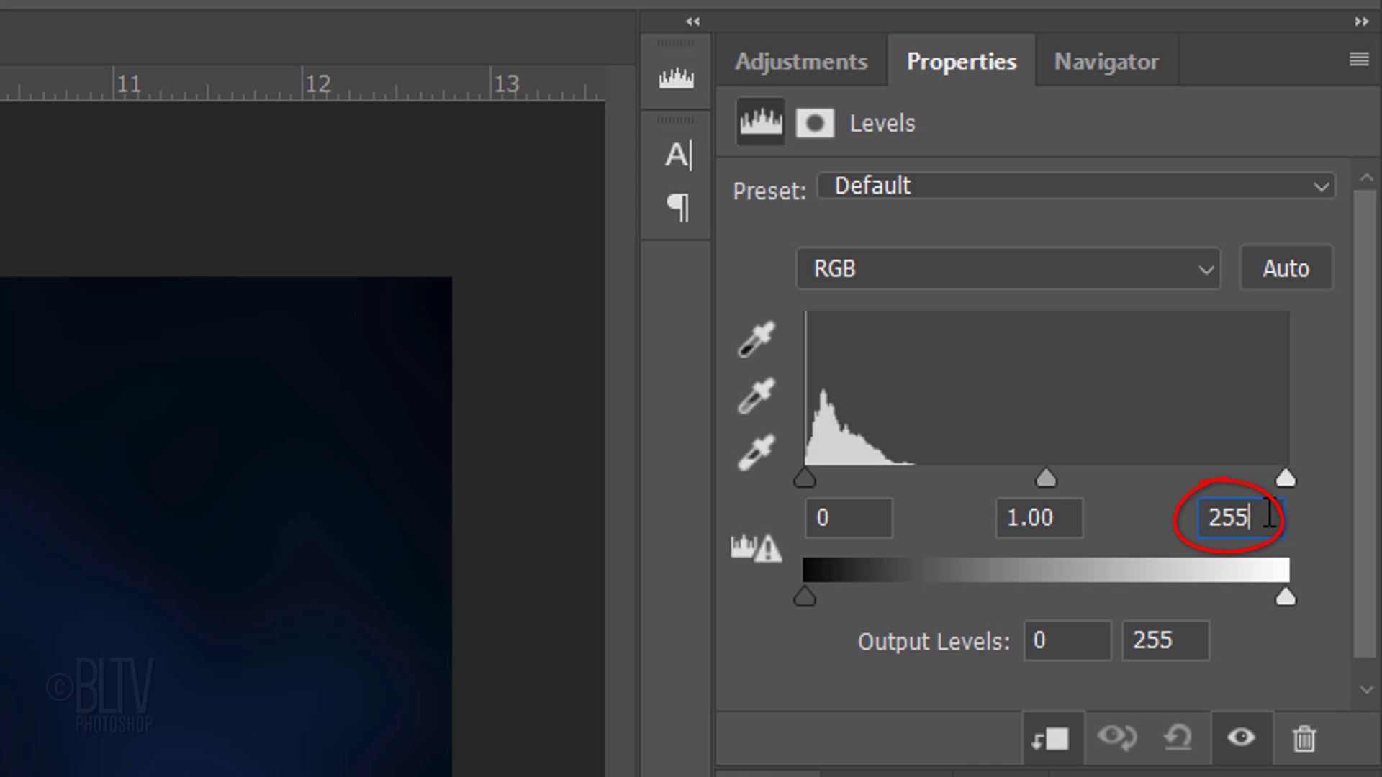
double_click(1268, 517)
text(22)
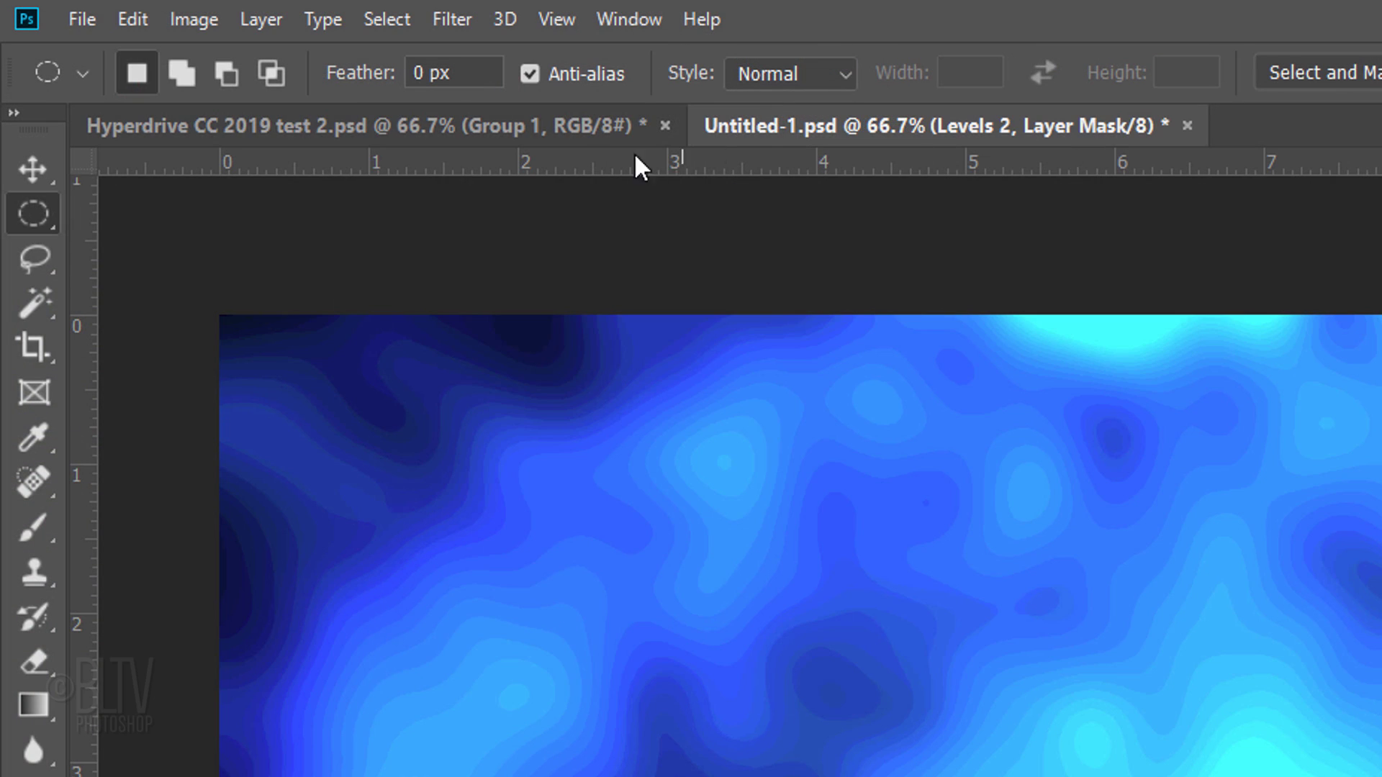
Fill the Levels 2 layer mask with Render > Clouds
click(457, 23)
mouse_move(484, 498)
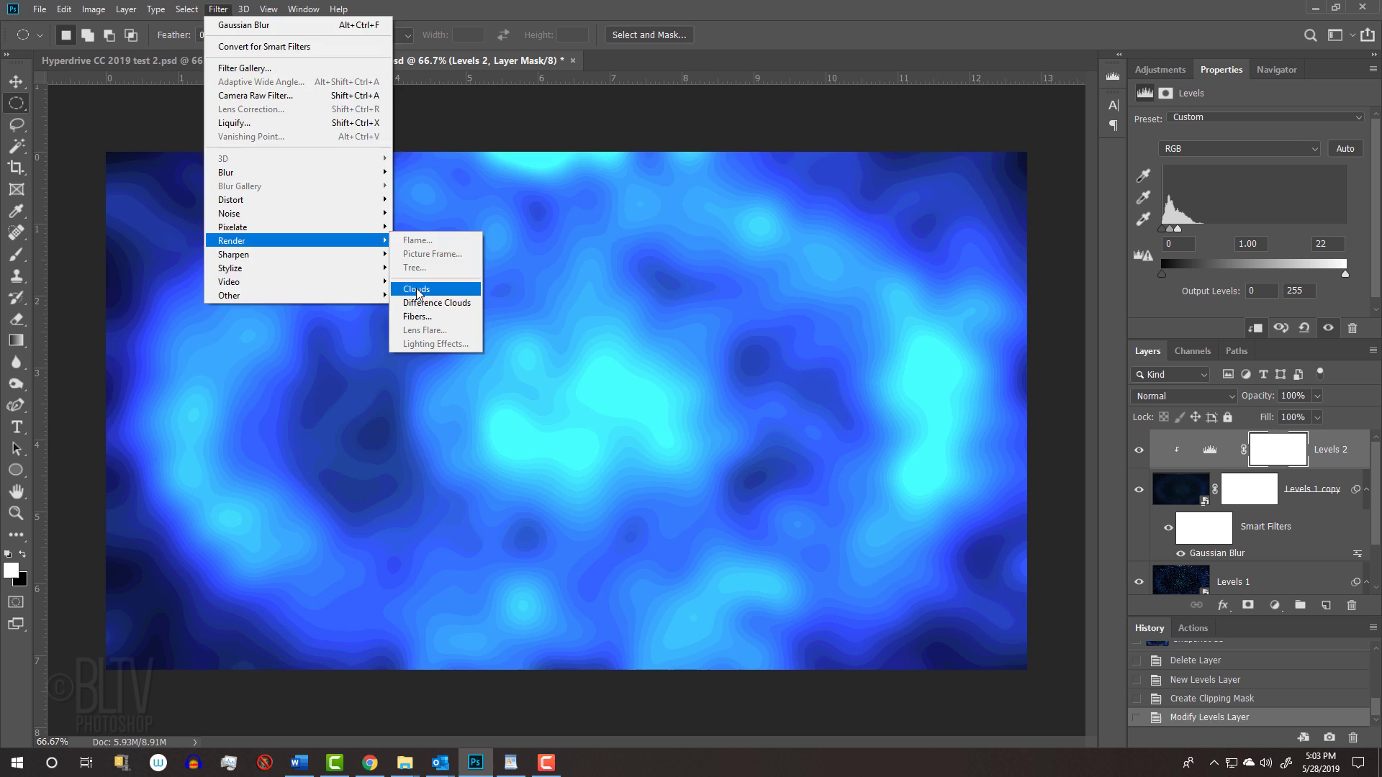
click(867, 600)
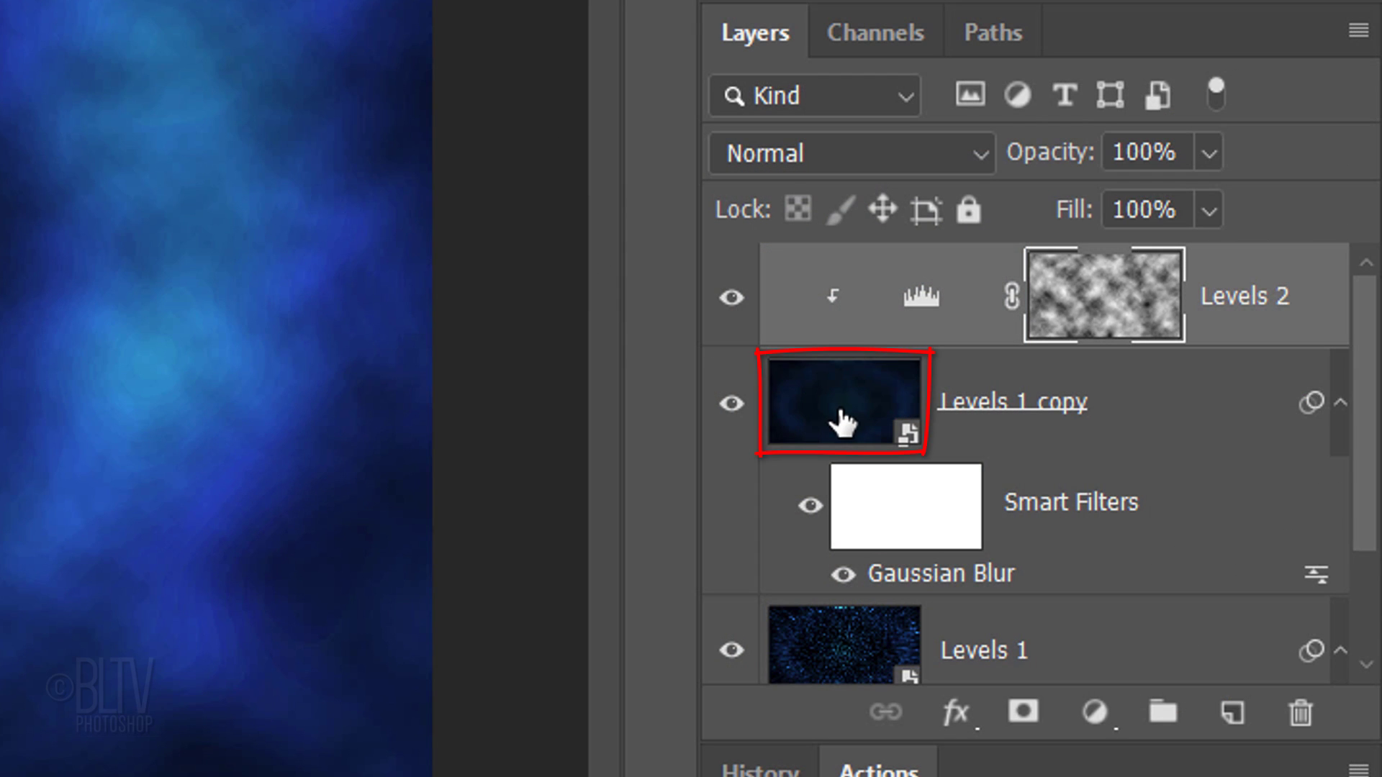
Add a layer mask to Levels 1 copy and draw a corner-to-corner elliptical selection
click(842, 418)
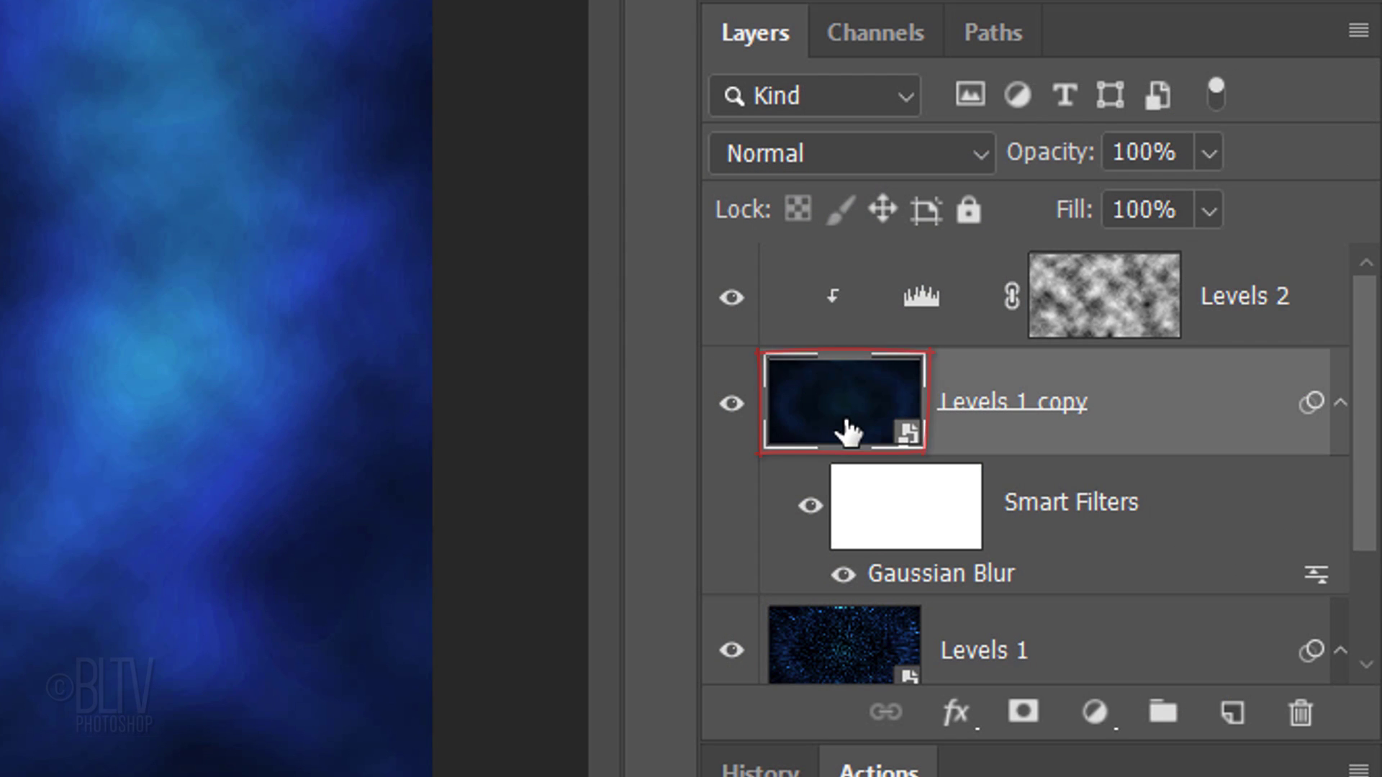
click(1023, 713)
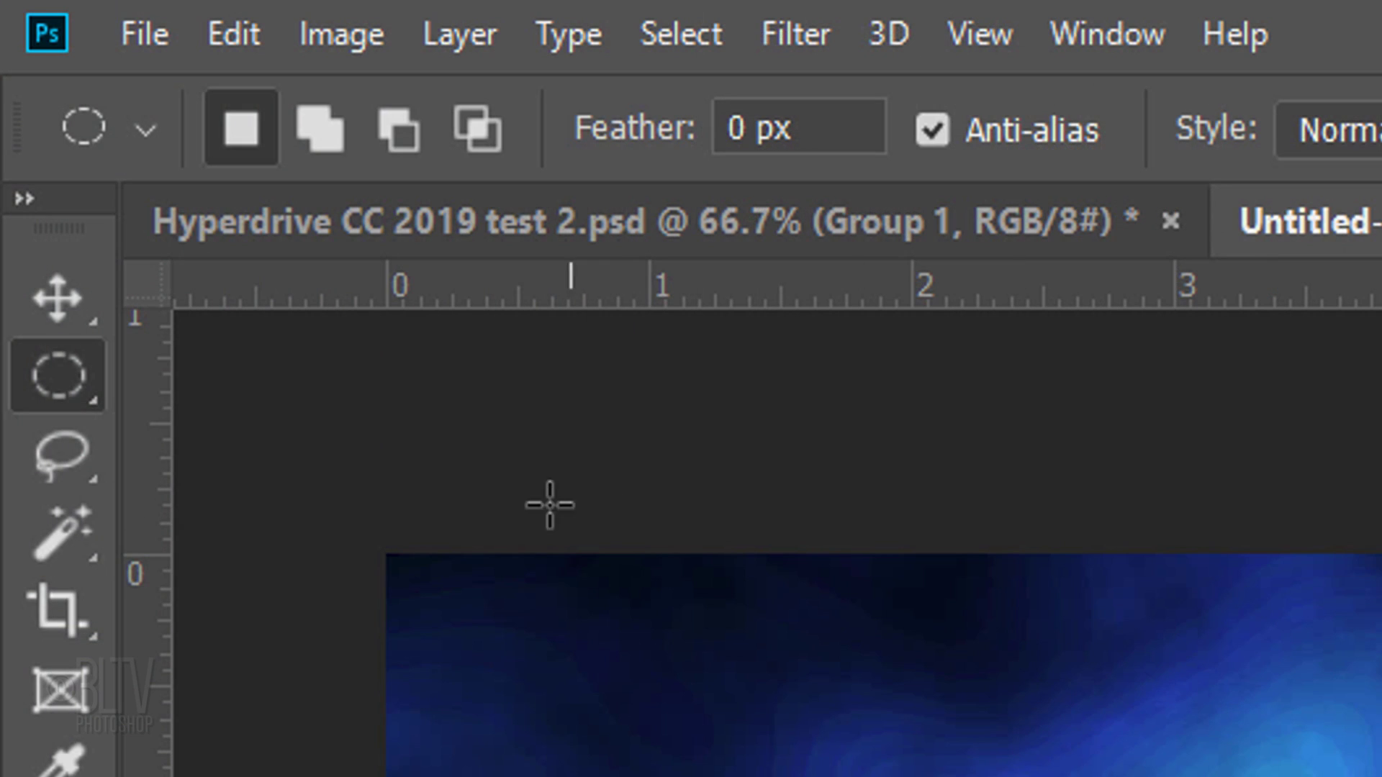
right_click(57, 374)
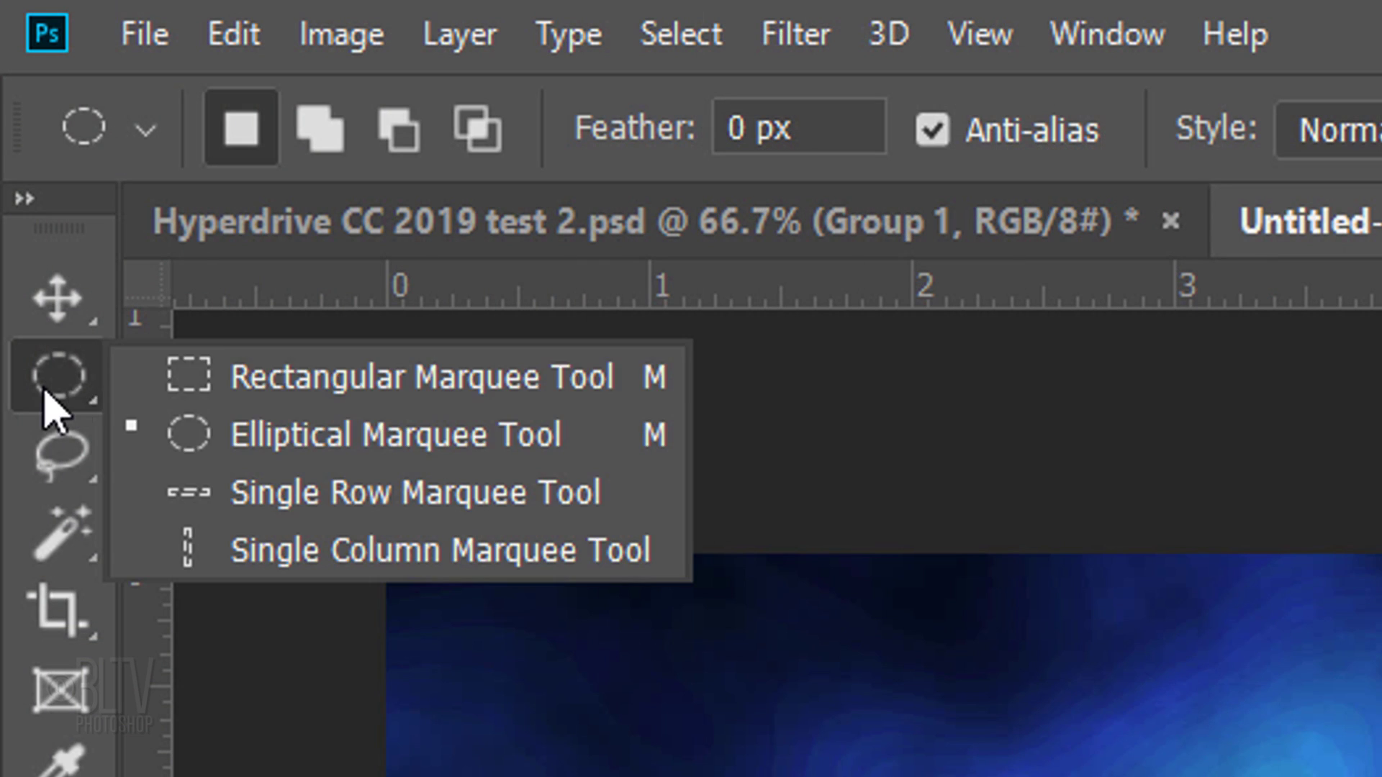
click(308, 436)
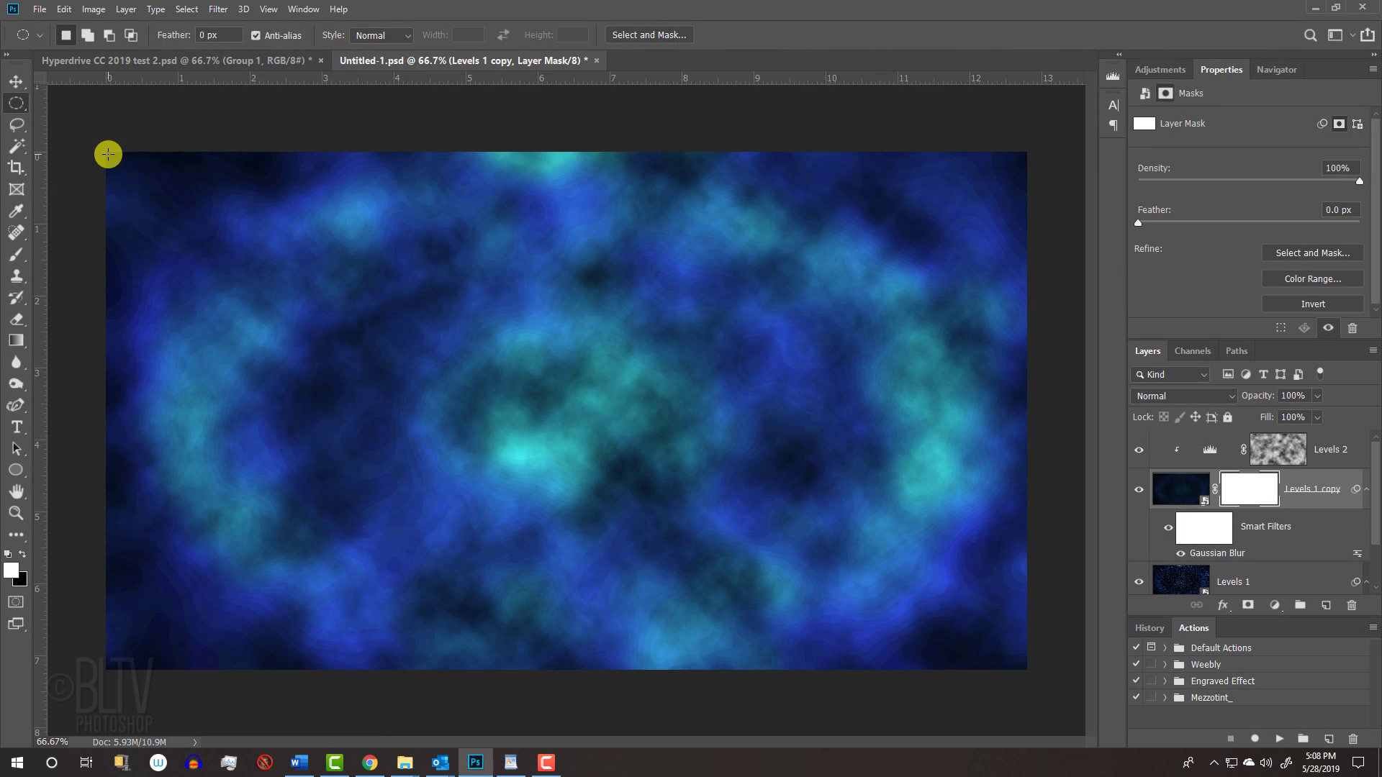
drag(106, 152, 1025, 669)
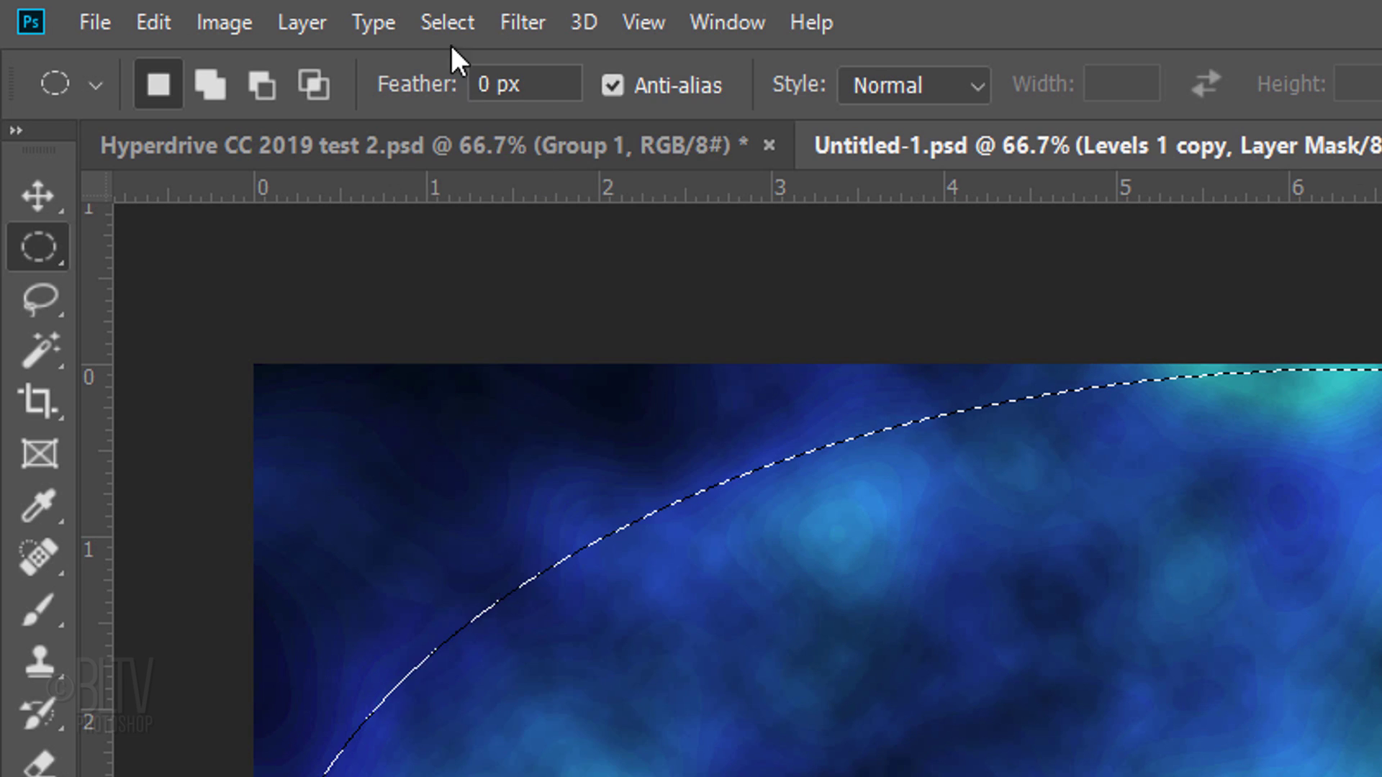
Feather the elliptical selection by 200 pixels
click(448, 23)
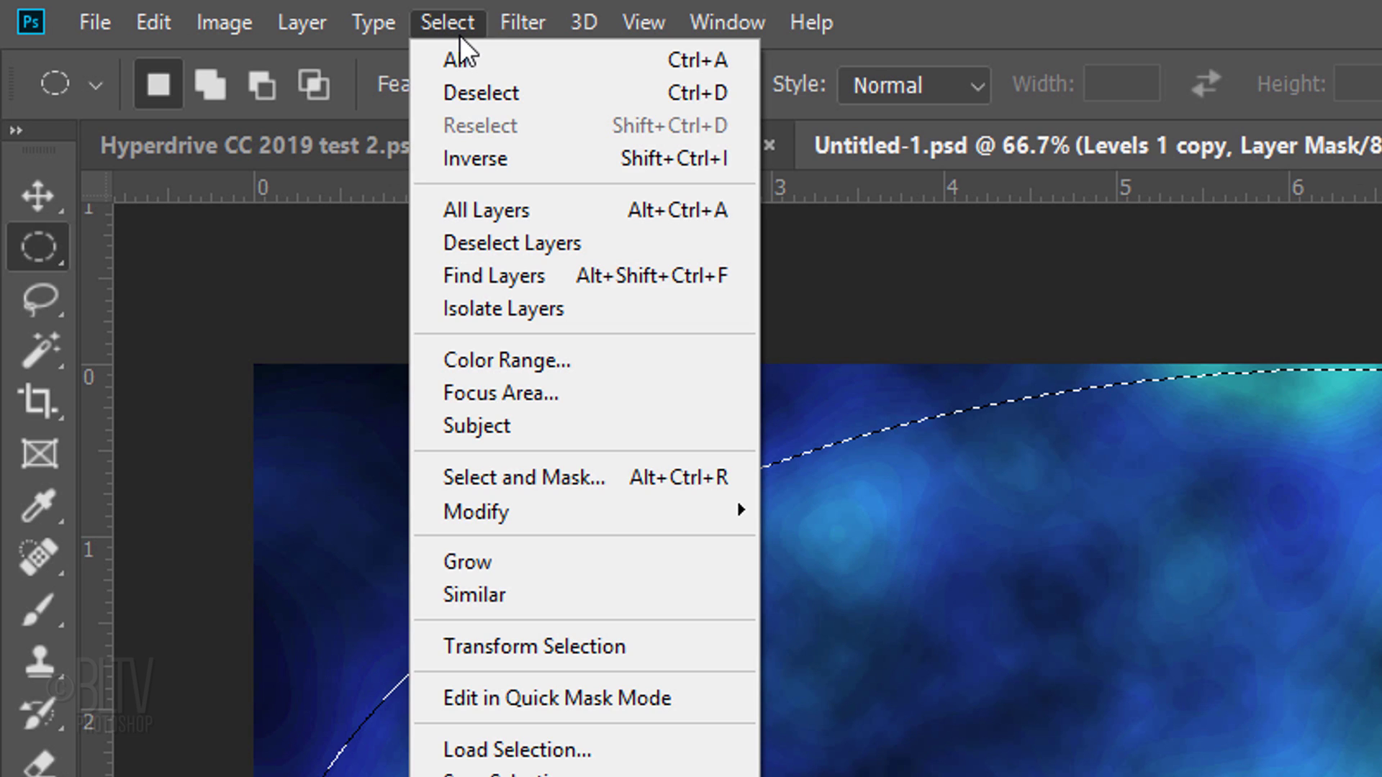
mouse_move(498, 511)
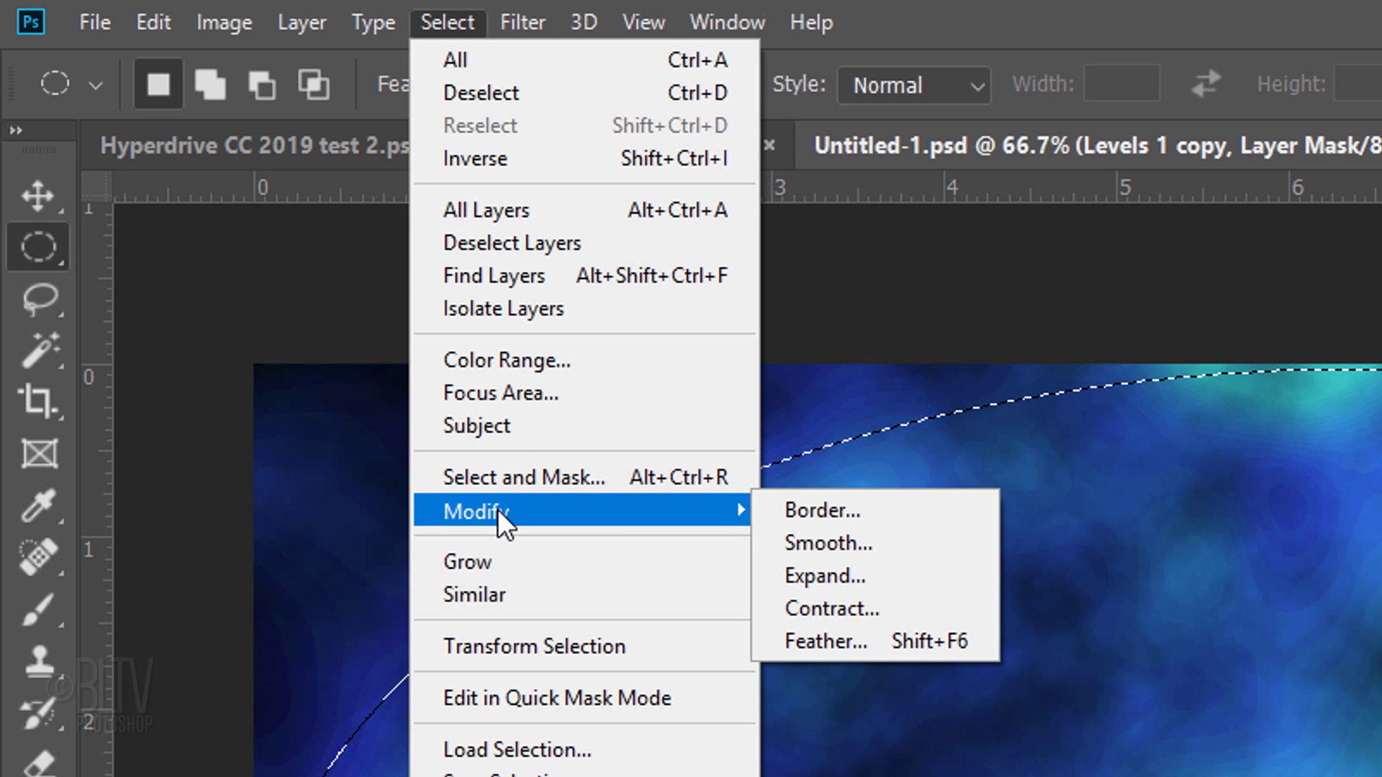
click(832, 636)
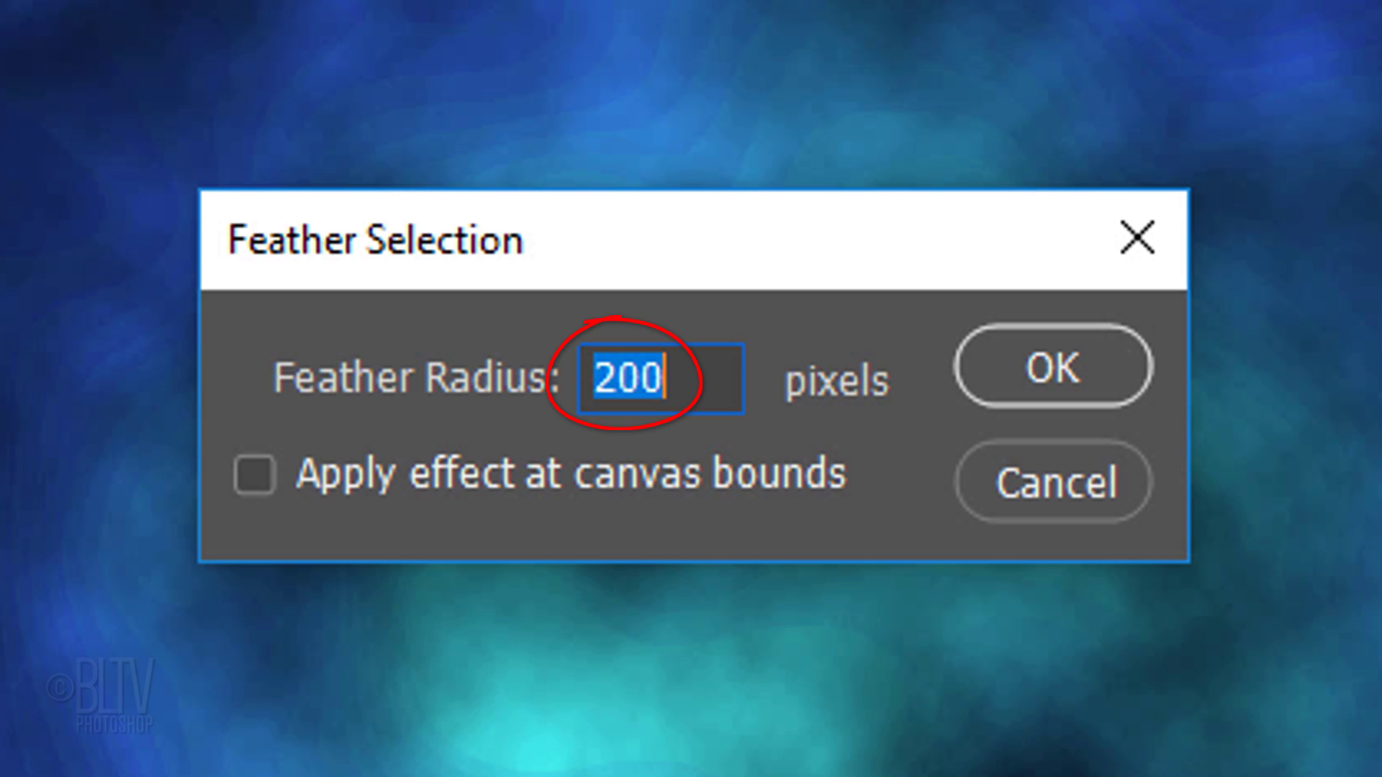
click(1058, 366)
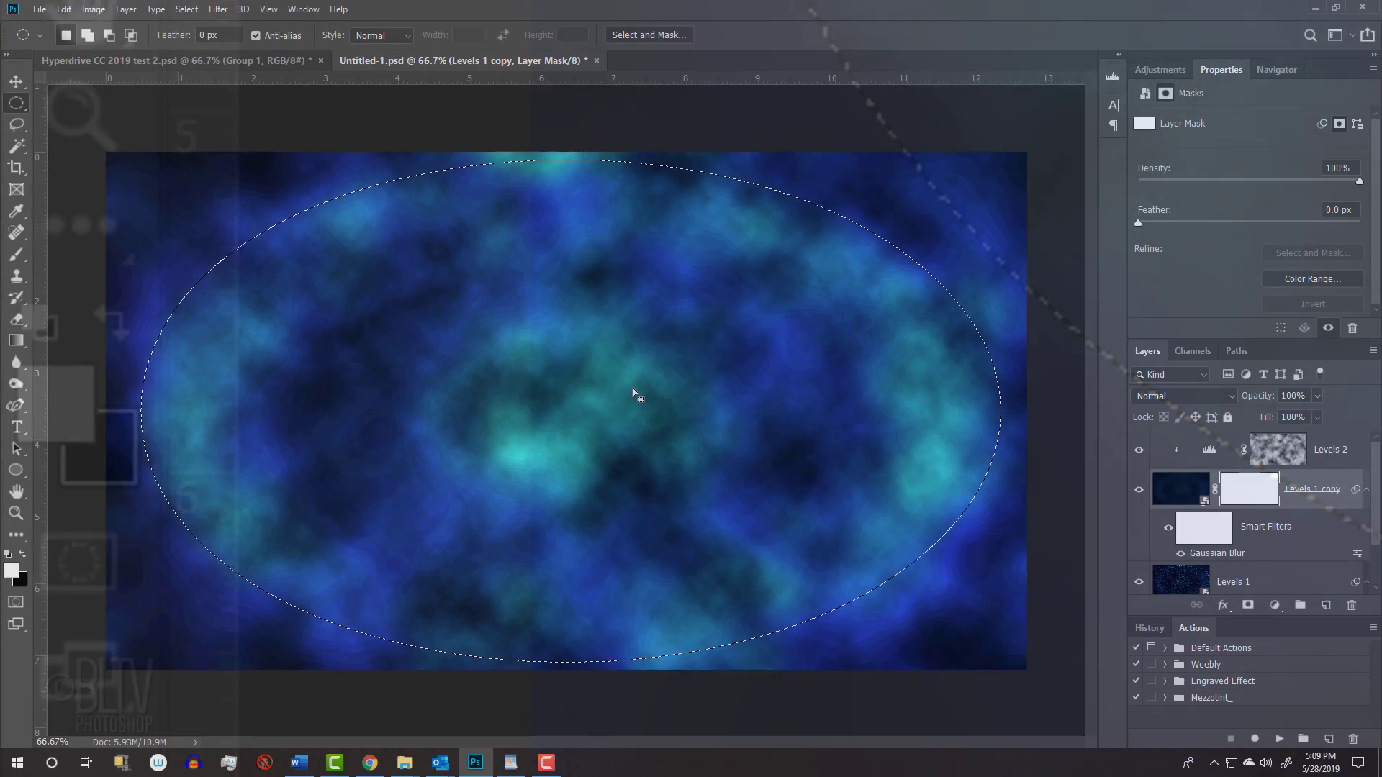
Fill the feathered ellipse in the Levels 1 copy mask with black, then deselect
key(ctrl+Delete)
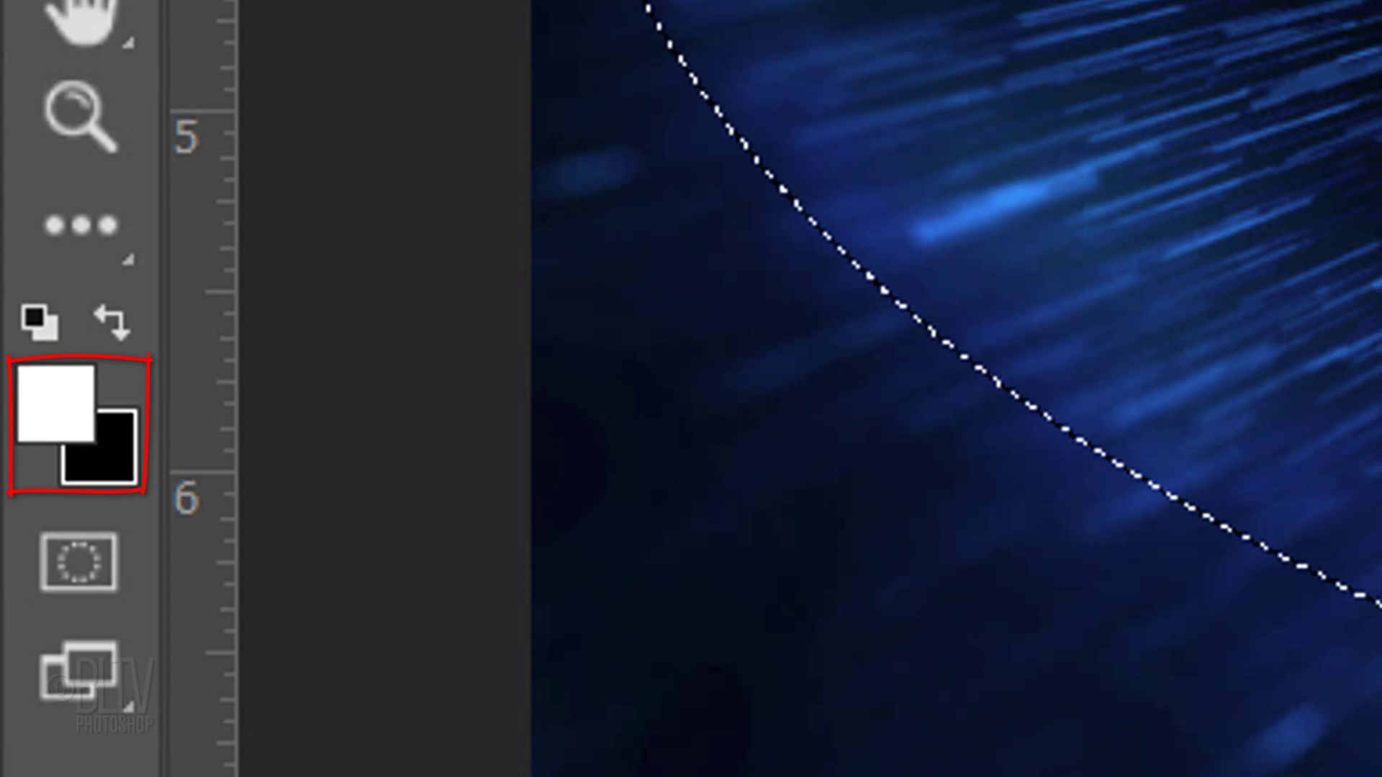
key(x)
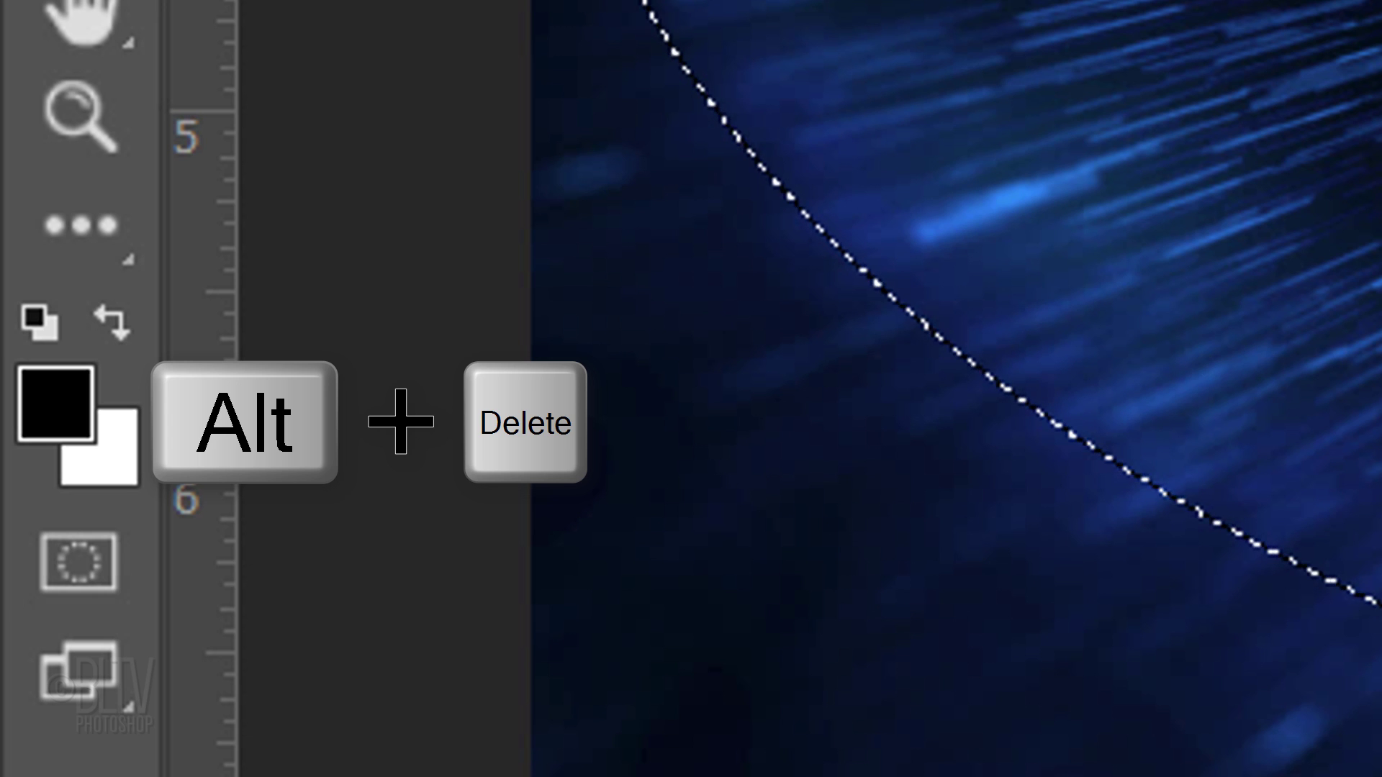
key(alt+Delete)
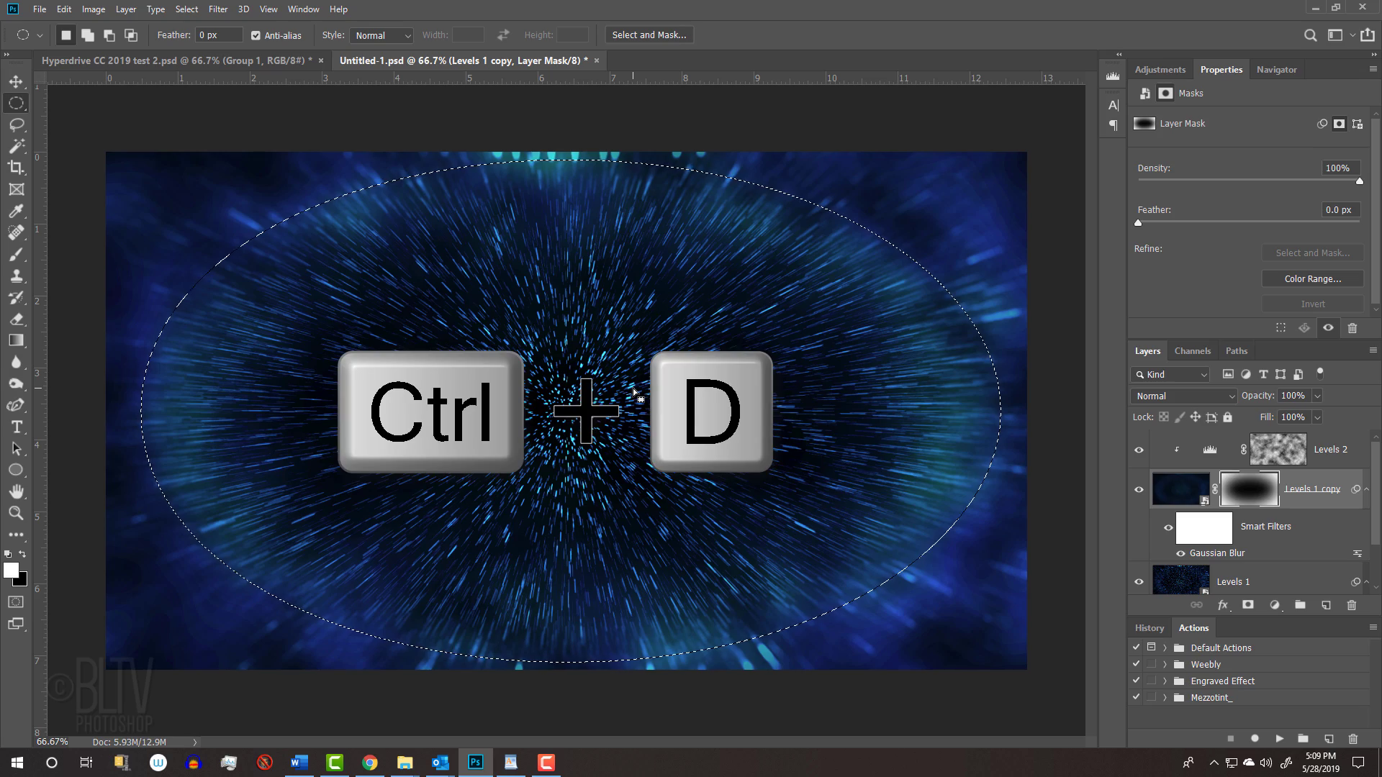
key(ctrl+d)
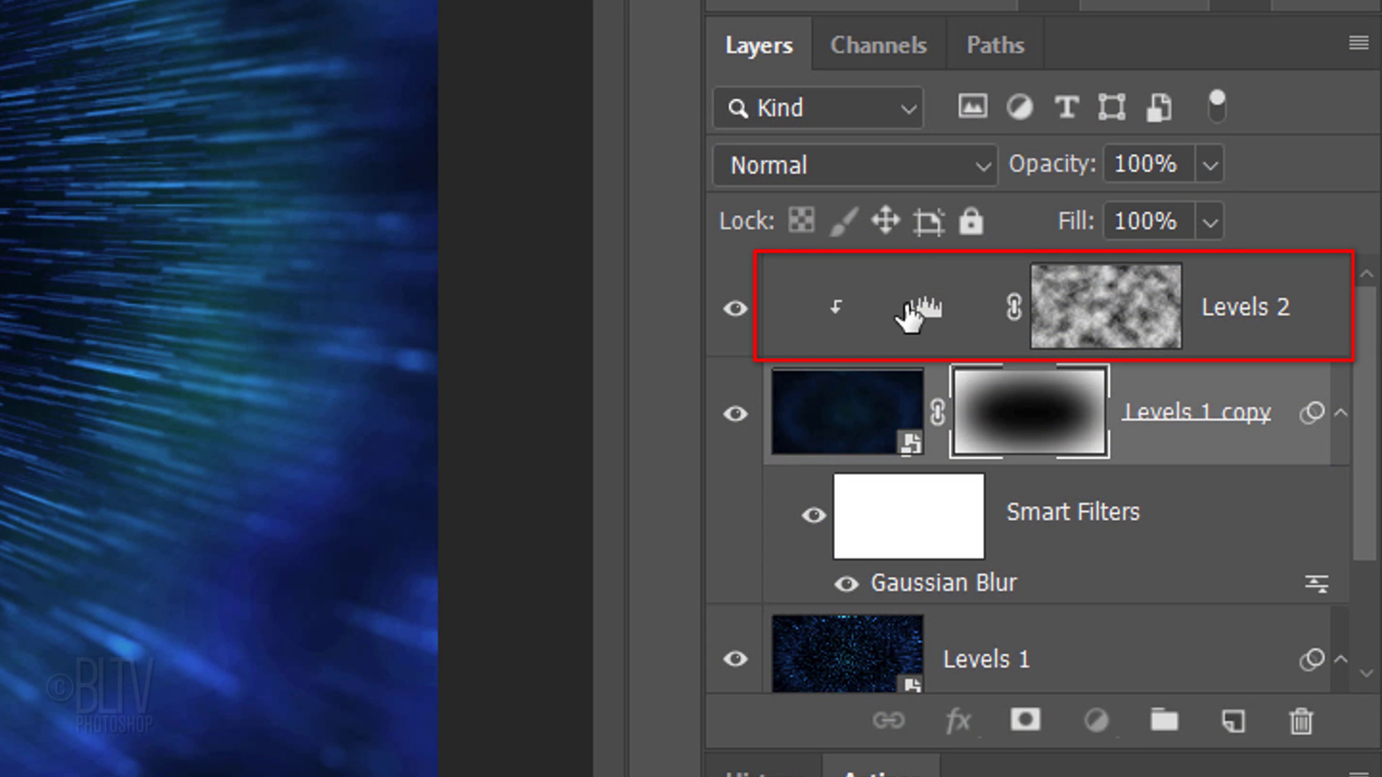
With Levels 2 active, add a new Levels adjustment and set its white input to 190
click(916, 312)
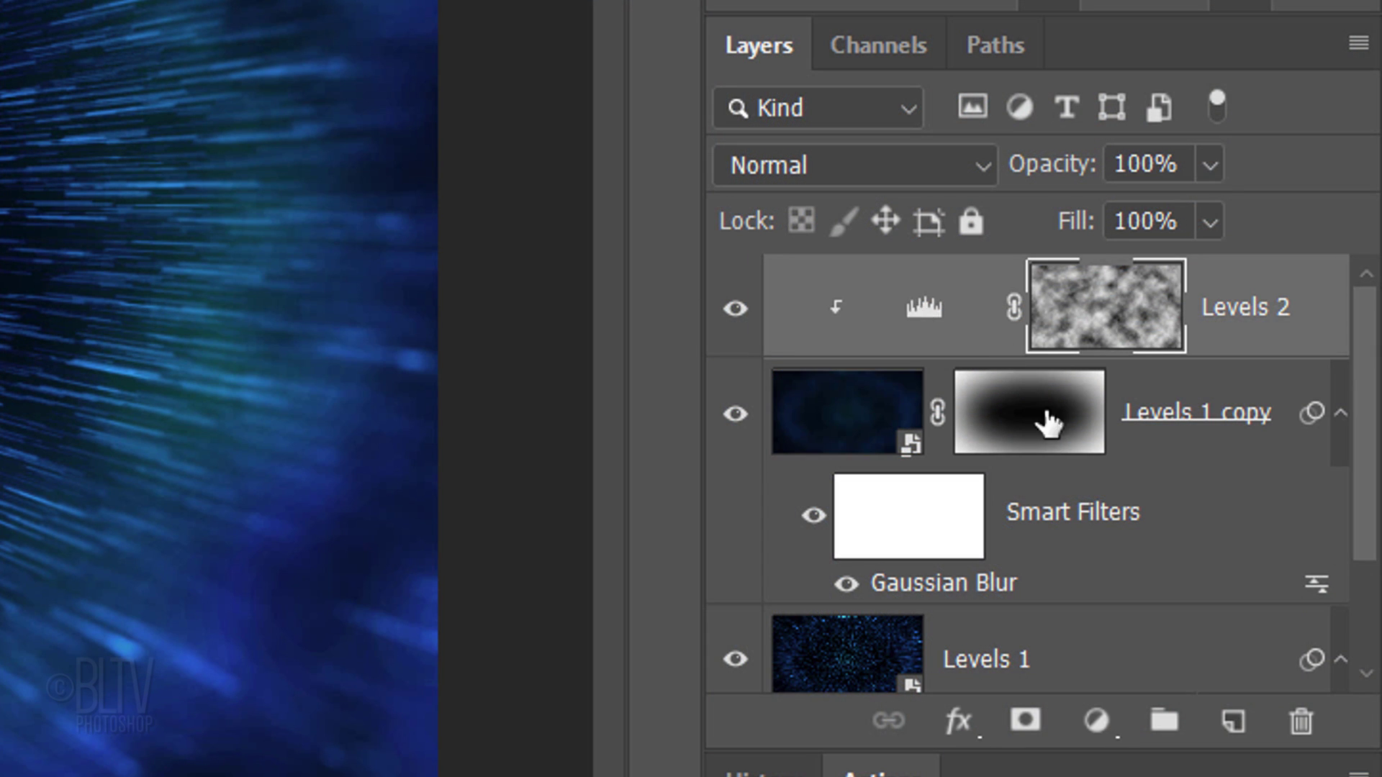
click(1096, 721)
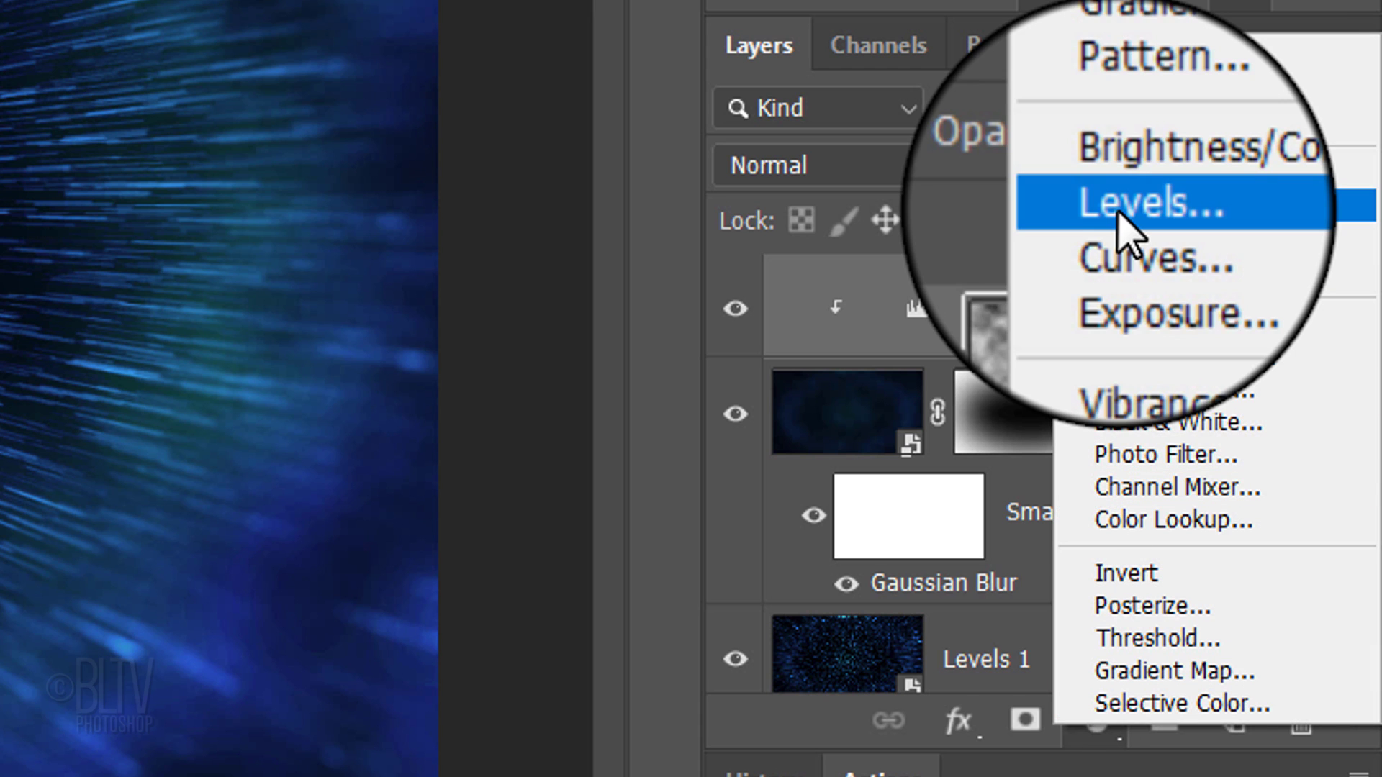
click(1121, 212)
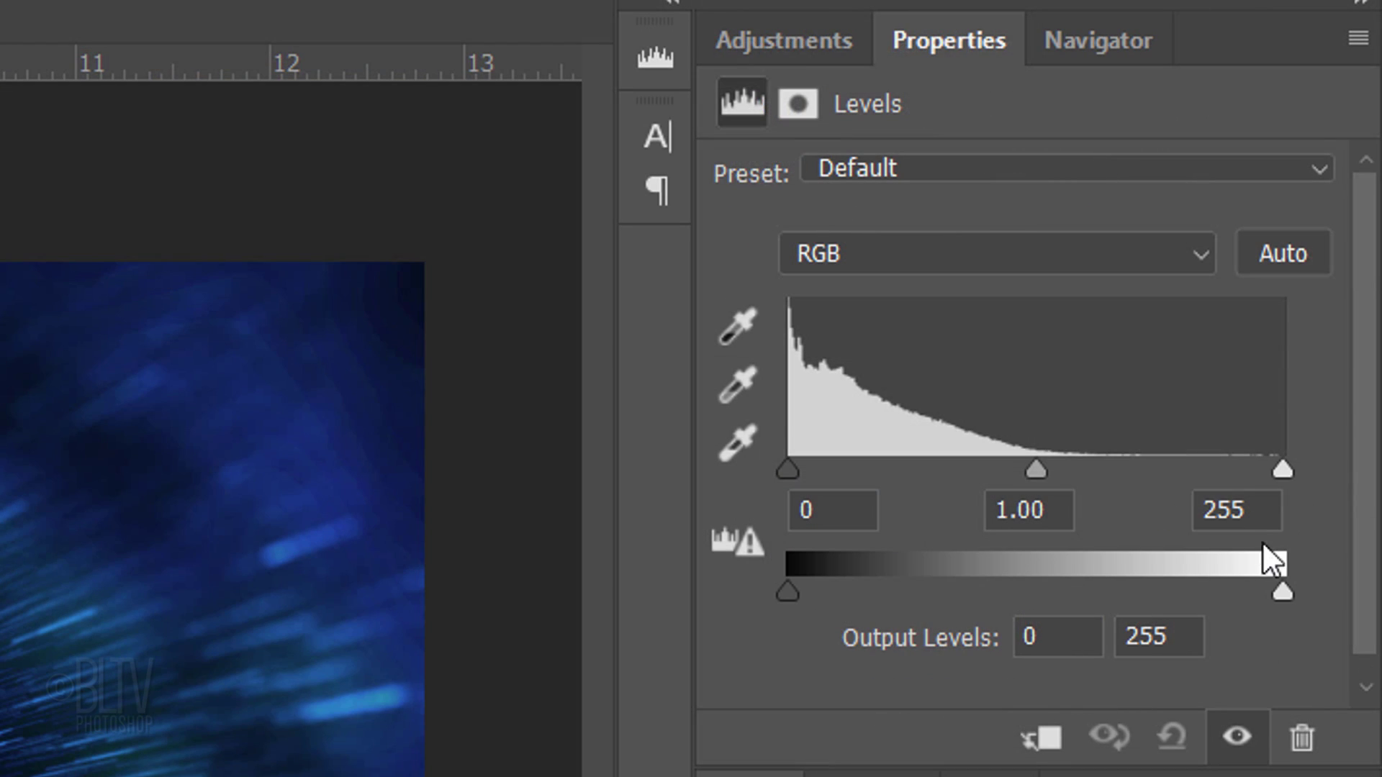
click(1264, 510)
double_click(1265, 511)
text(190)
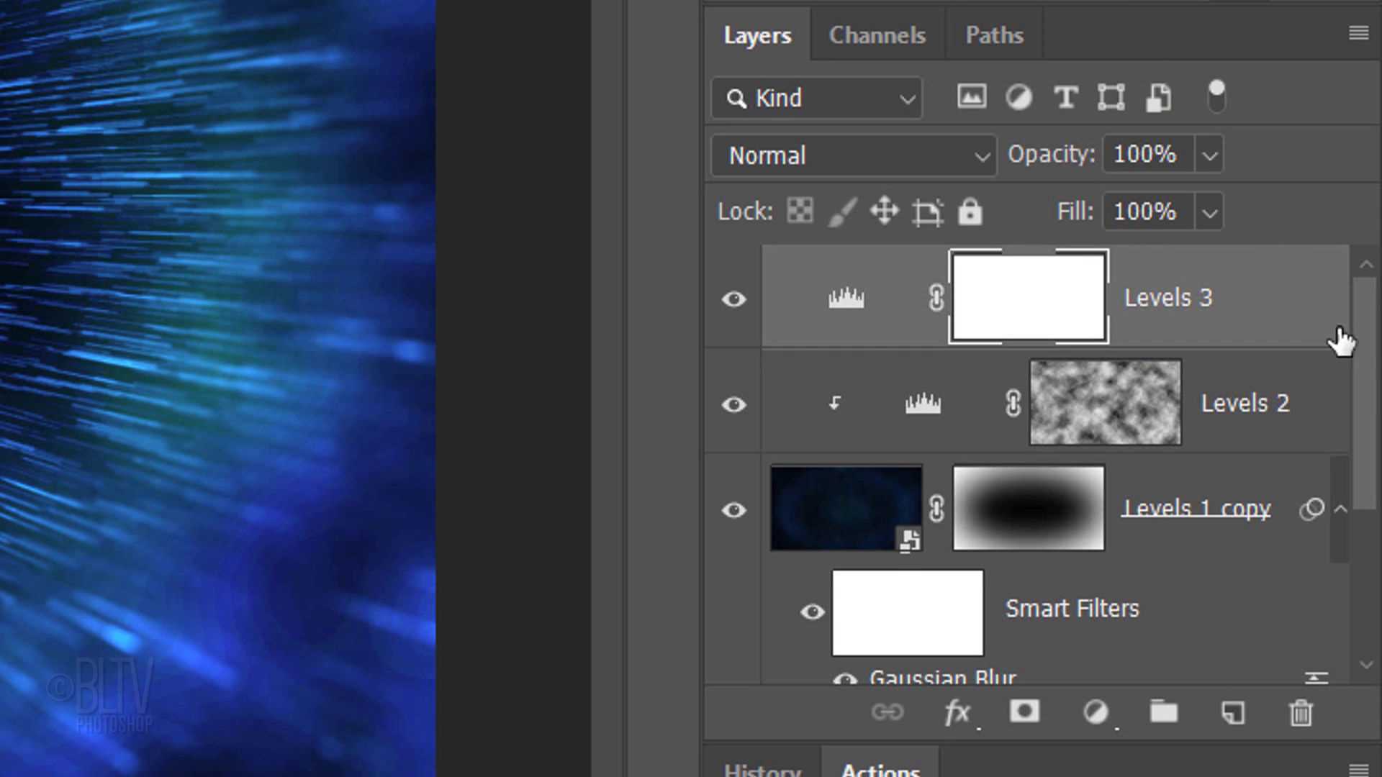
Scale Levels 1 and Levels 1 copy proportionally to about 105% from the centre
scroll(1357, 493, down, 1)
scroll(1355, 490, down, 2)
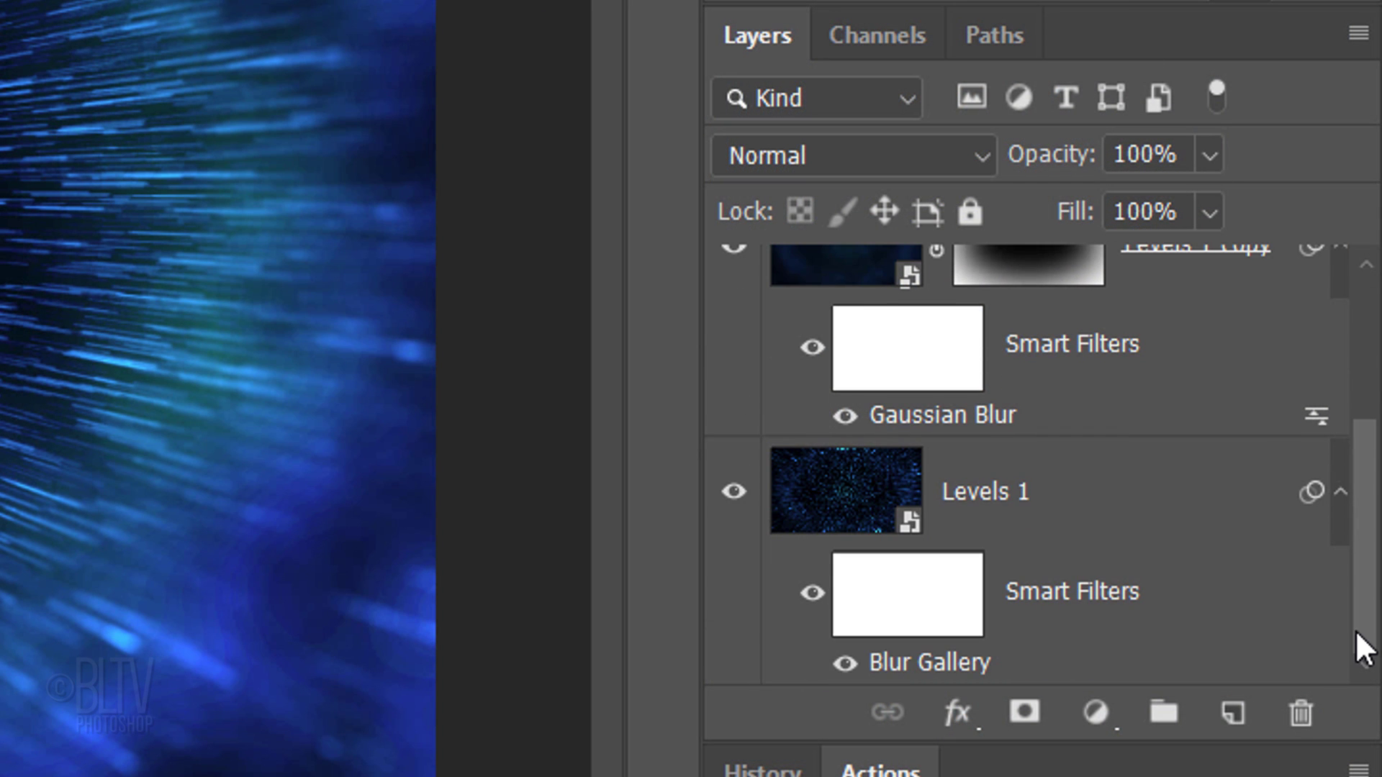
shift+click(1126, 516)
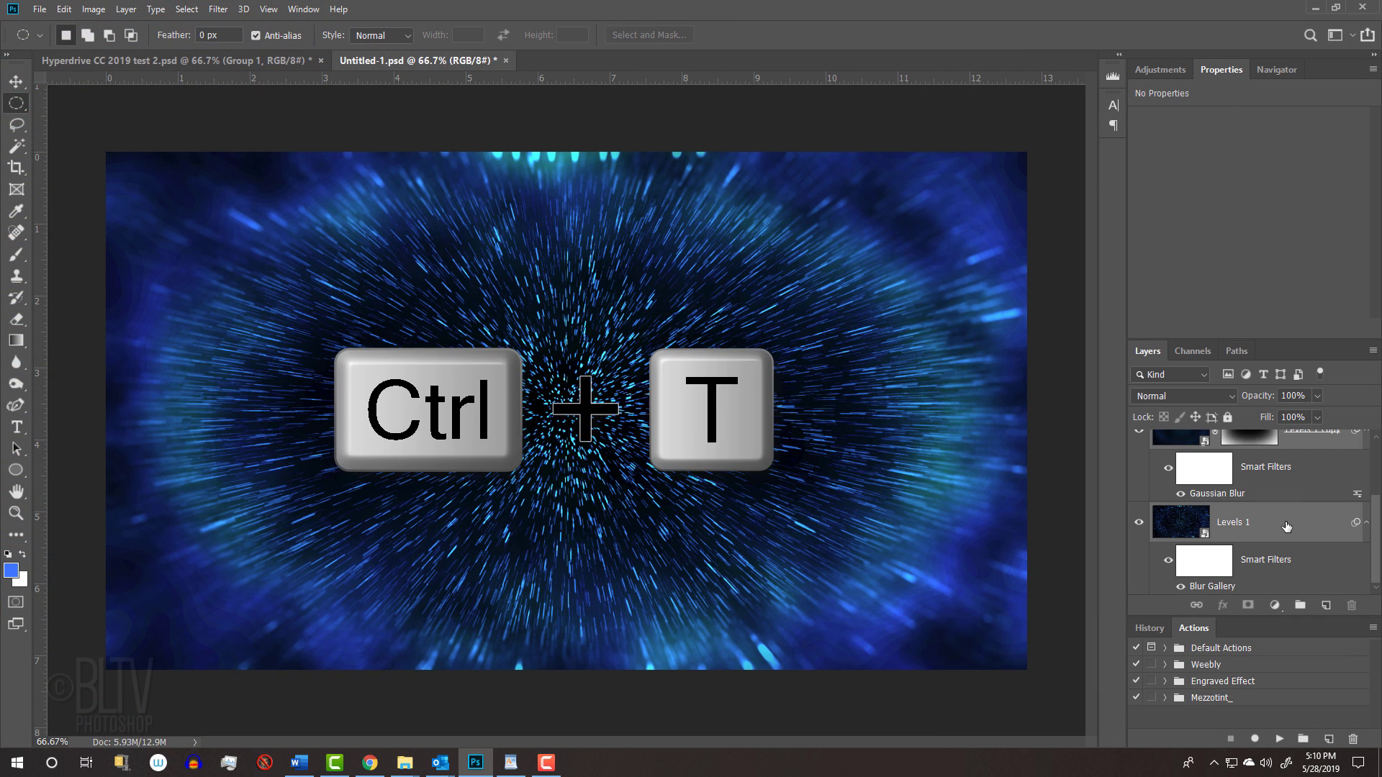
key(ctrl+t)
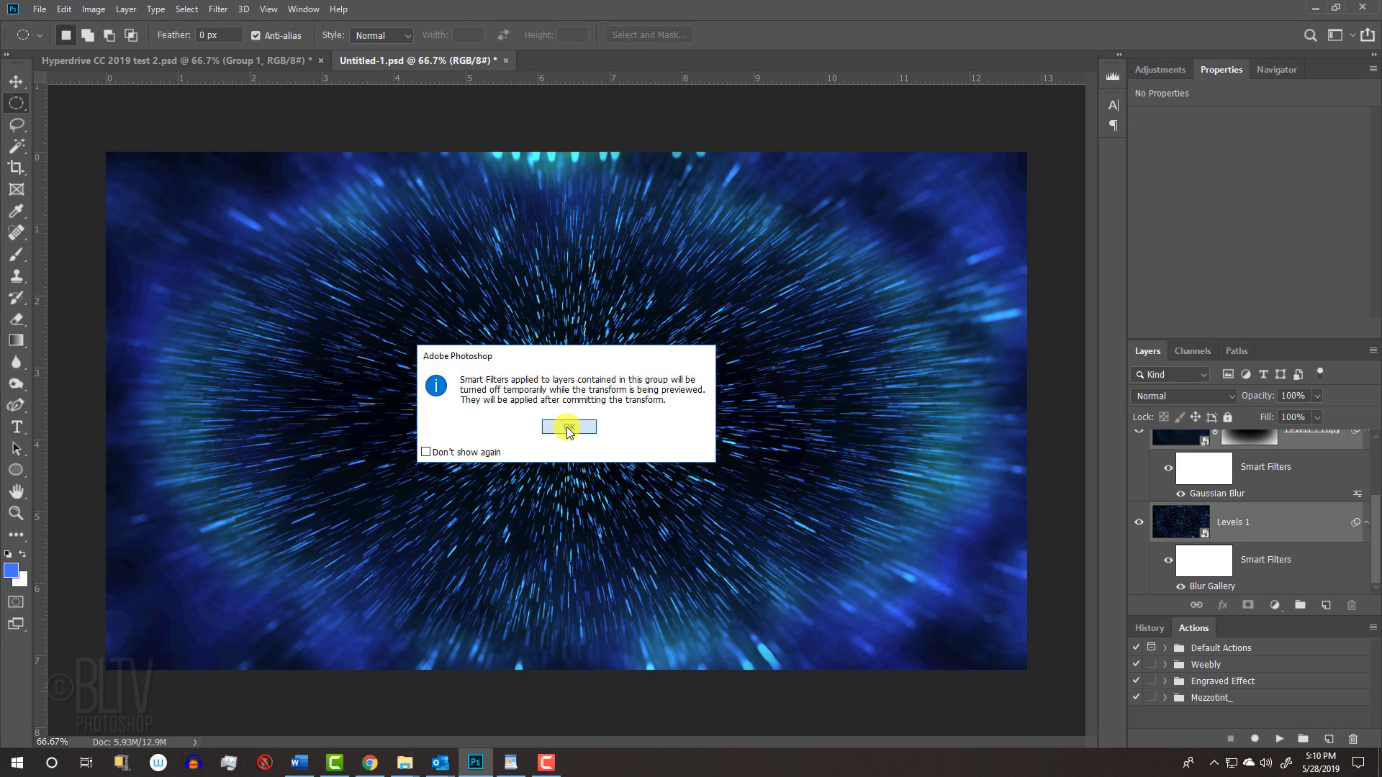
click(695, 481)
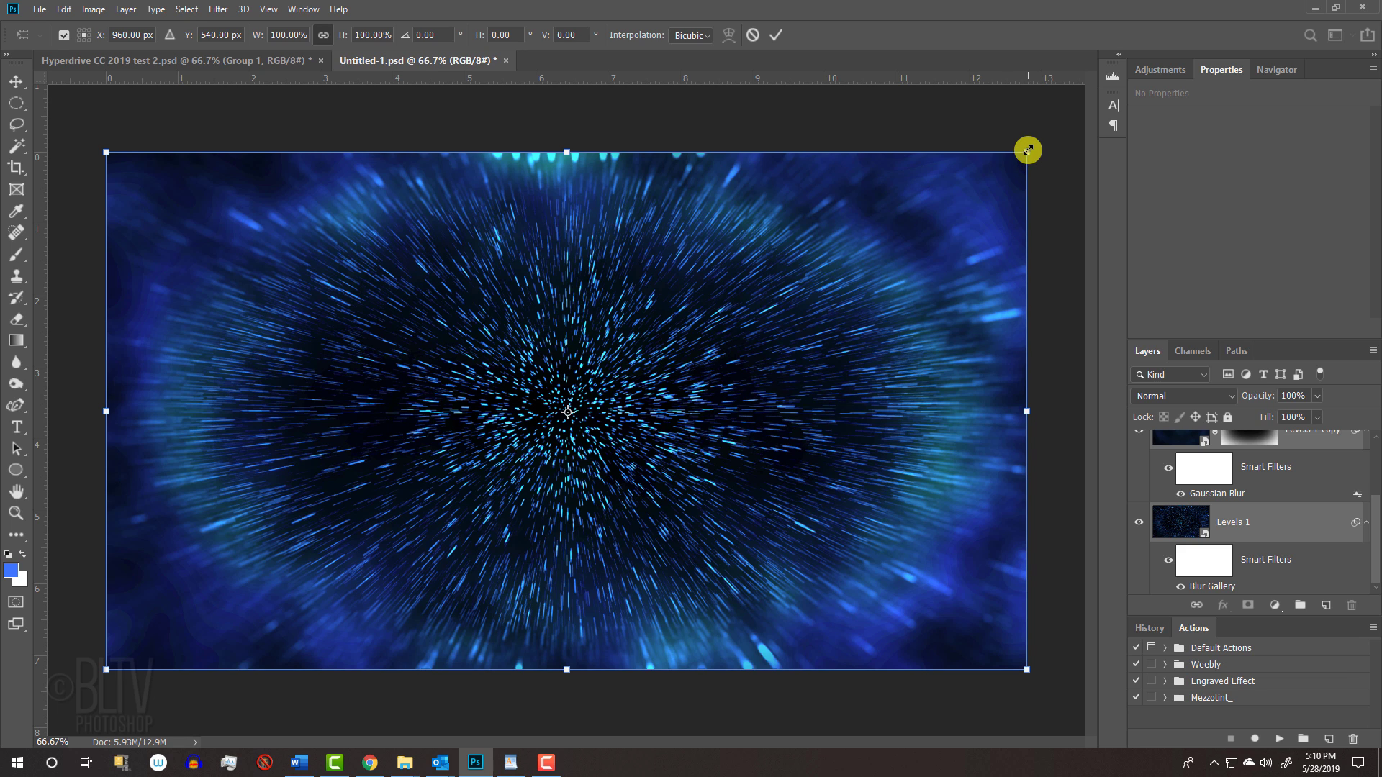
drag(1028, 150, 1028, 150)
key(alt+shift)
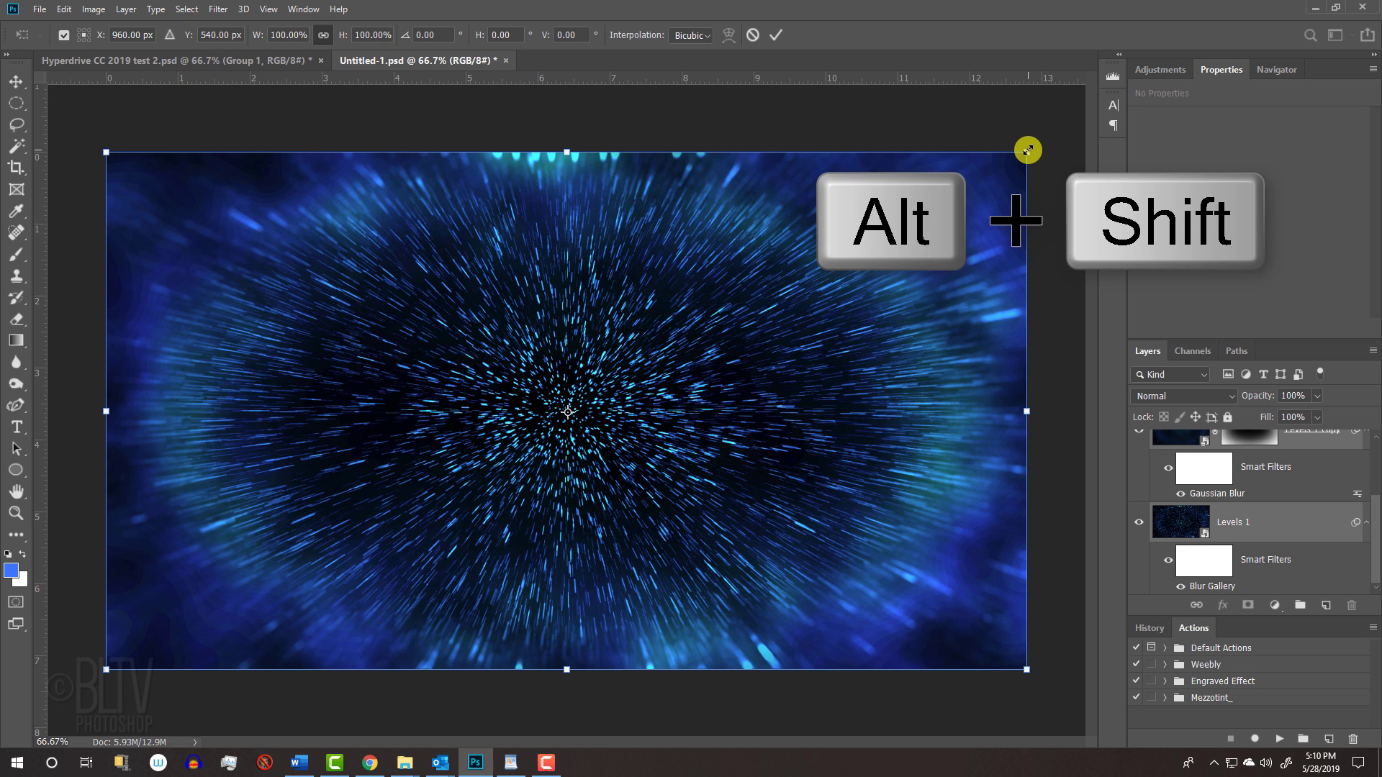
drag(1028, 151, 1053, 141)
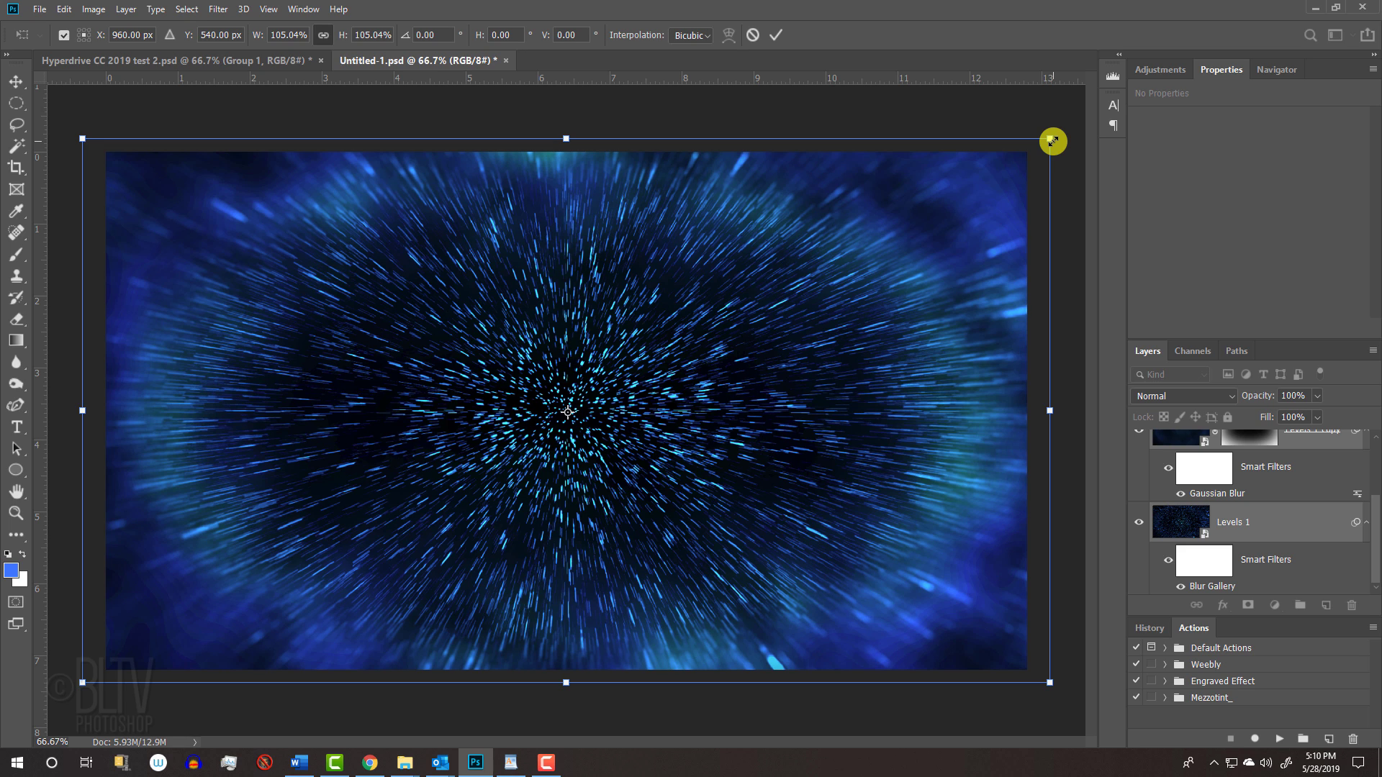
key(alt)
key(Return)
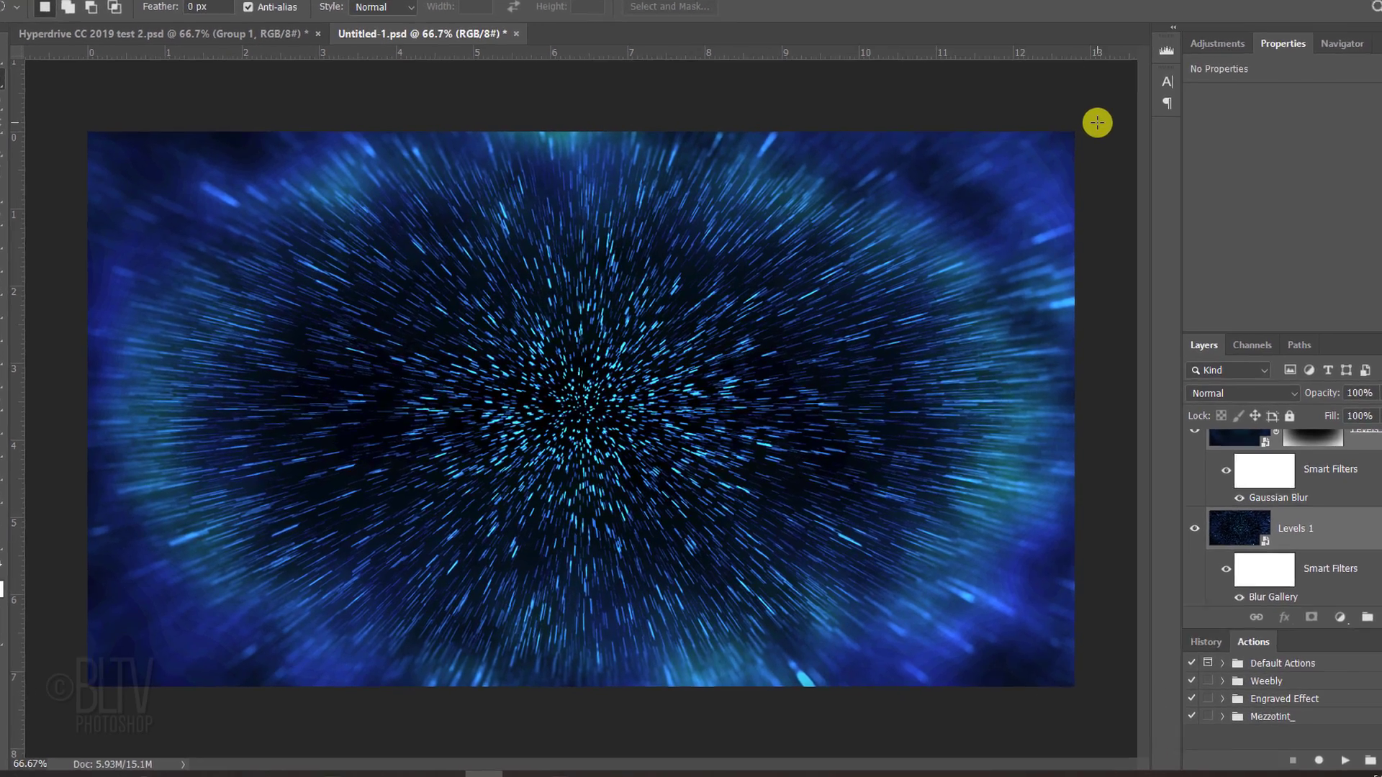